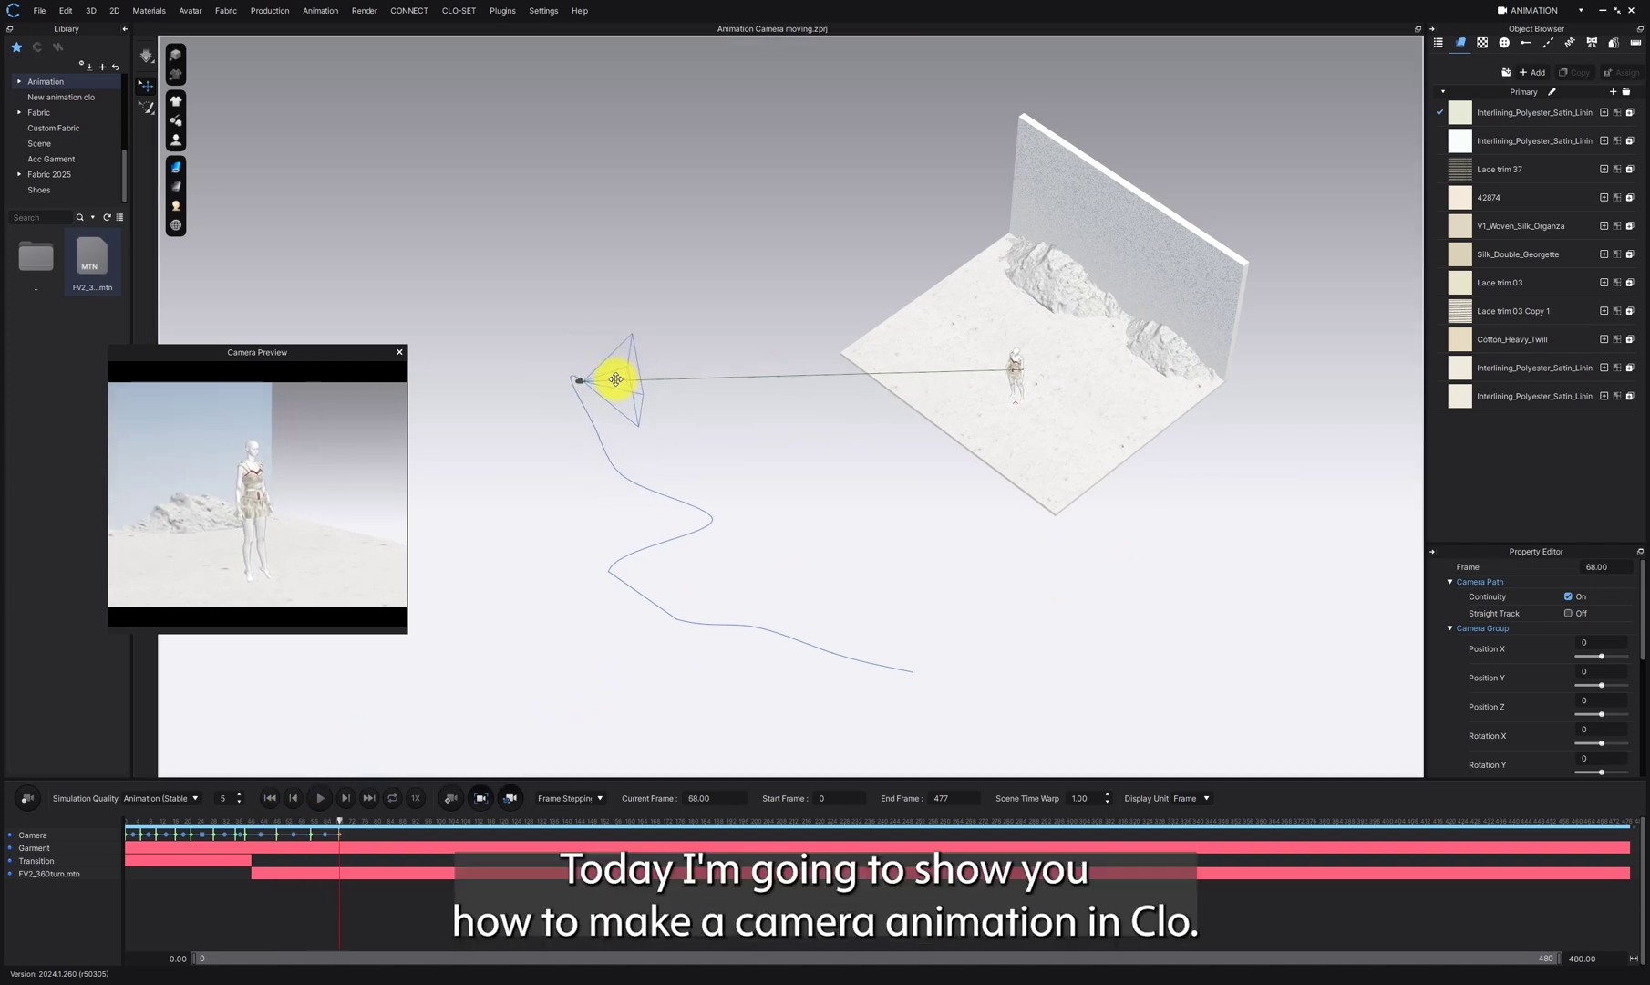
# Extend the camera path by advancing the playhead to frame 82 and several further frames, repositioning the camera in the scene along the way
pyautogui.moveTo(339, 821); pyautogui.dragTo(383, 822)
pyautogui.moveTo(690, 341); pyautogui.dragTo(686, 298)
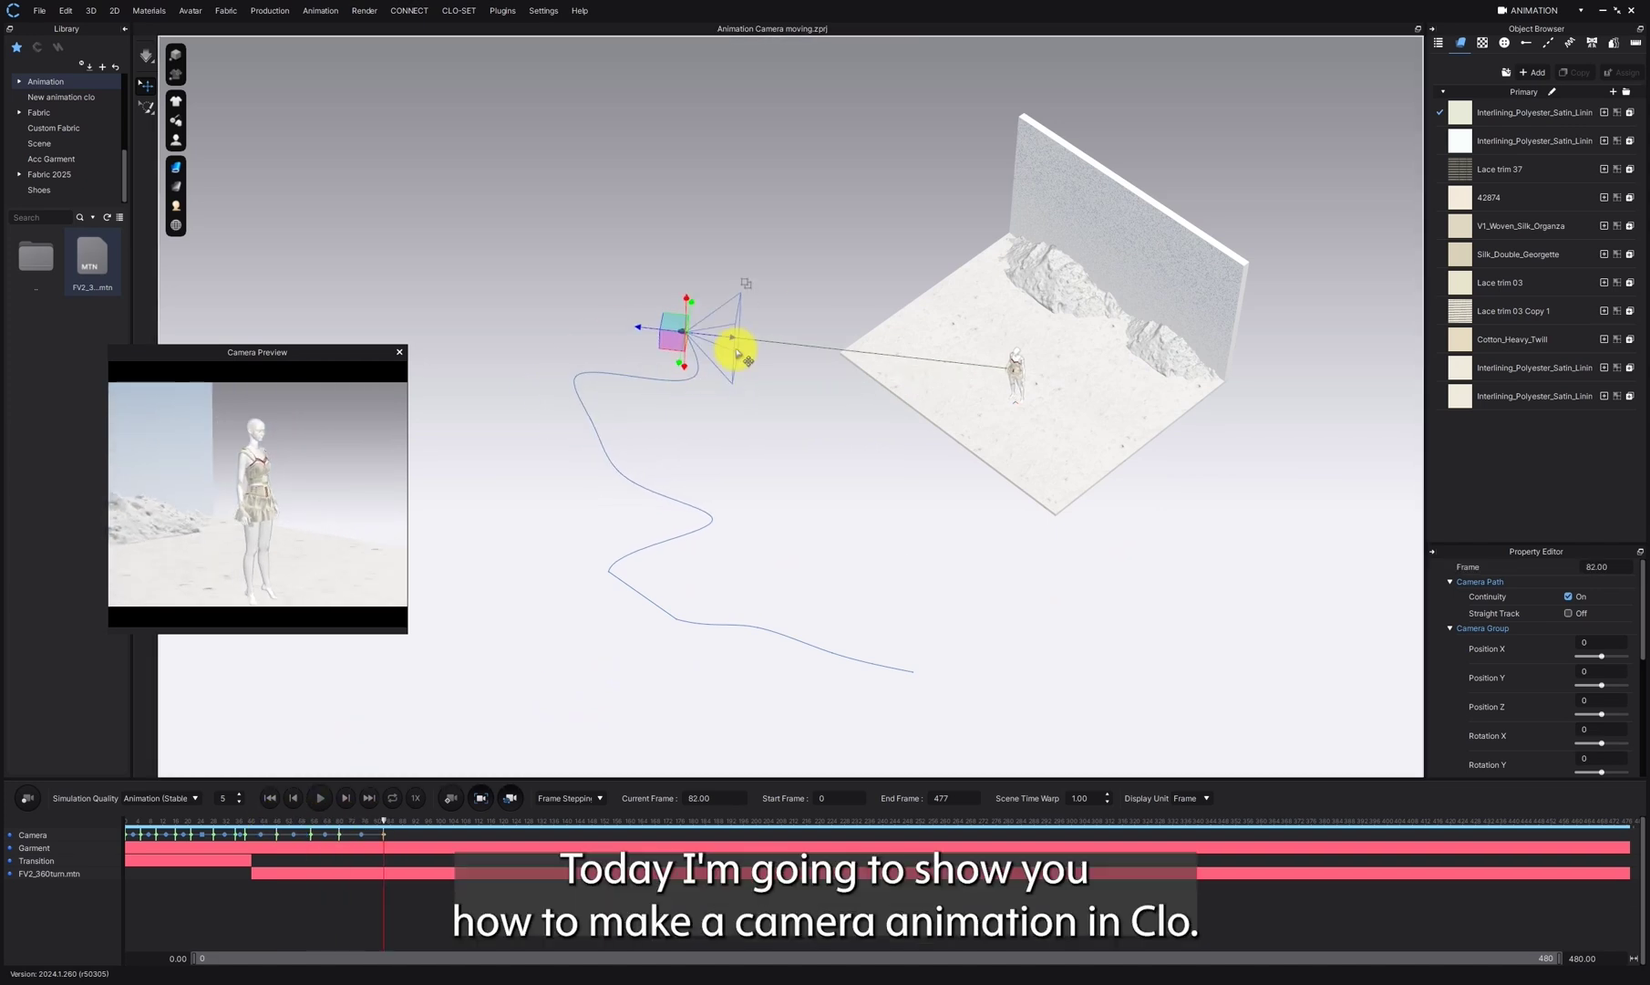
pyautogui.moveTo(383, 822); pyautogui.dragTo(477, 822)
pyautogui.moveTo(731, 337); pyautogui.dragTo(812, 347)
pyautogui.moveTo(478, 821); pyautogui.dragTo(557, 822)
pyautogui.moveTo(769, 309); pyautogui.dragTo(774, 281)
pyautogui.moveTo(557, 821); pyautogui.dragTo(594, 824)
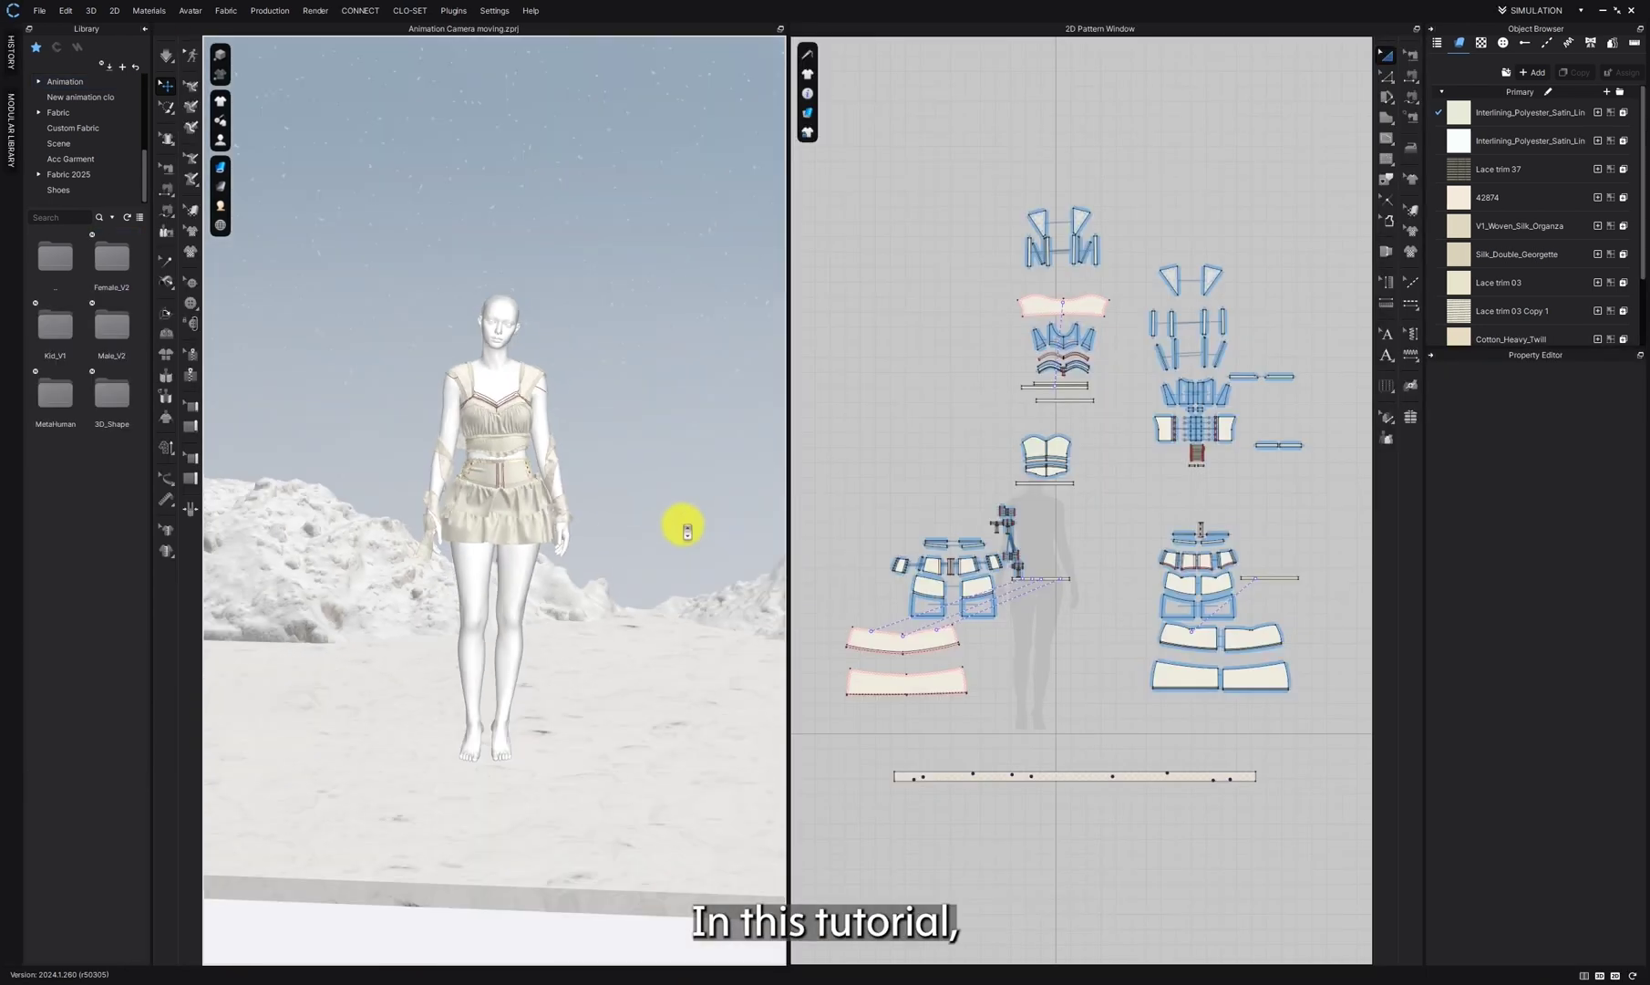
# Examine the dressed avatar and the background scene with its wall, floor and rocks, from far away and close up
pyautogui.scroll(-10, 688, 531)
pyautogui.moveTo(681, 524)
pyautogui.mouseDown(button='right')
pyautogui.moveTo(648, 524)
pyautogui.moveTo(725, 523)
pyautogui.moveTo(670, 524)
pyautogui.mouseUp(button='right')
pyautogui.click(674, 524)
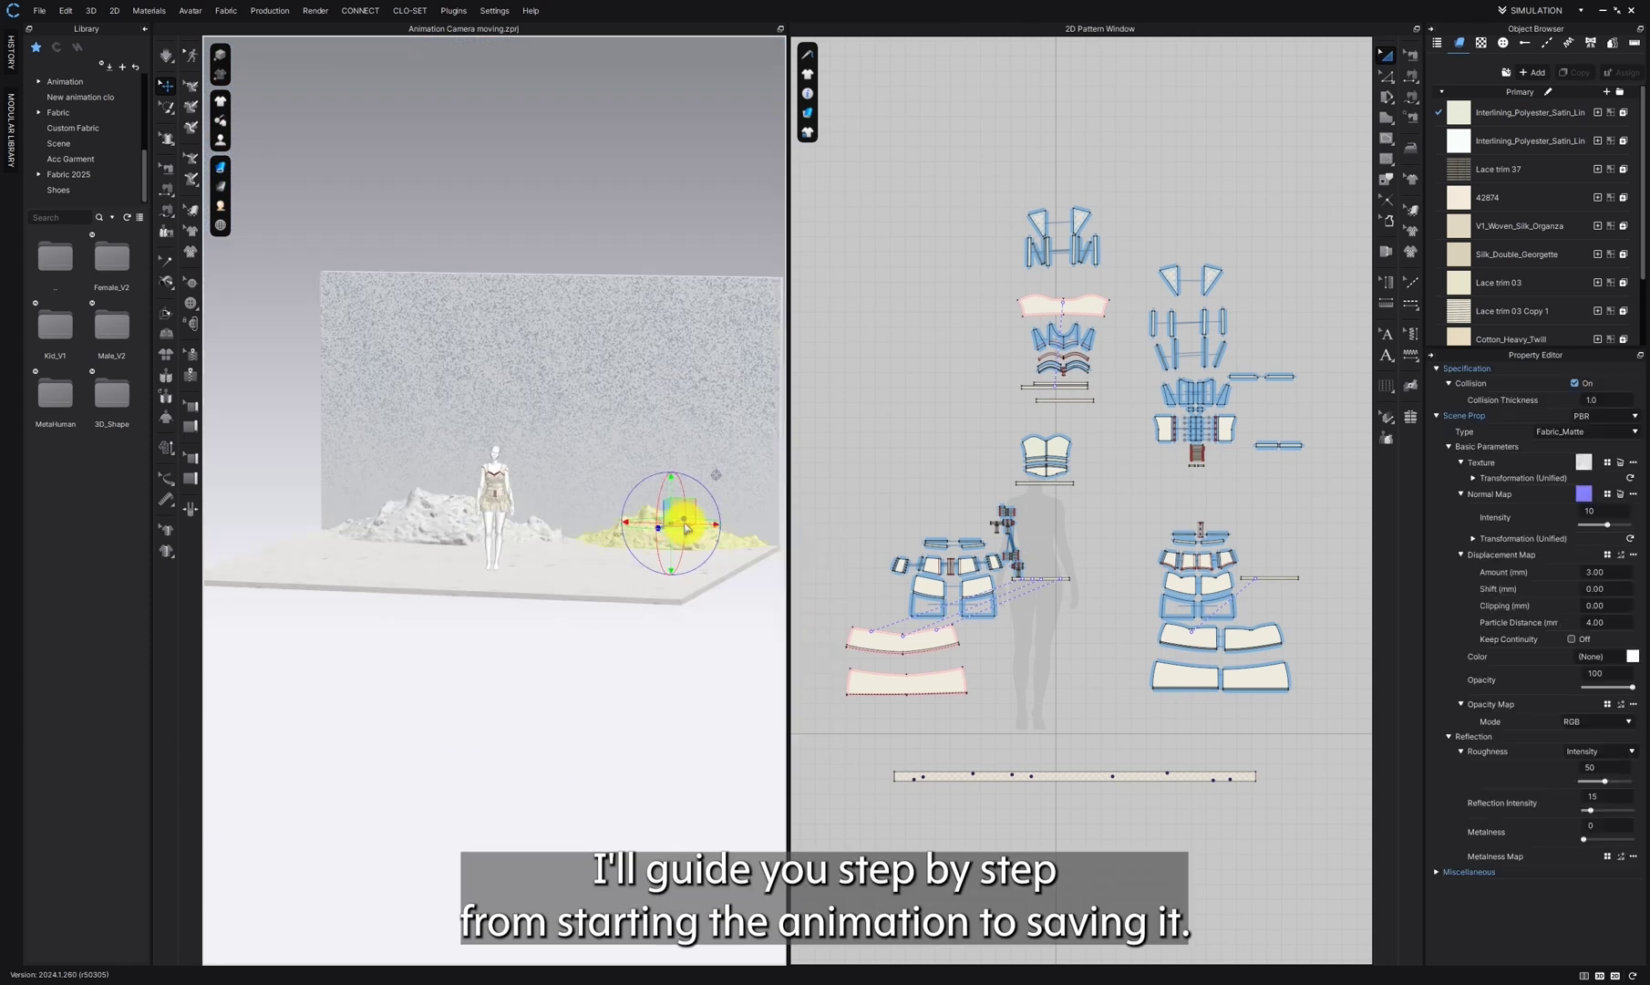
pyautogui.click(627, 678)
pyautogui.moveTo(624, 639); pyautogui.dragTo(589, 589, button='right')
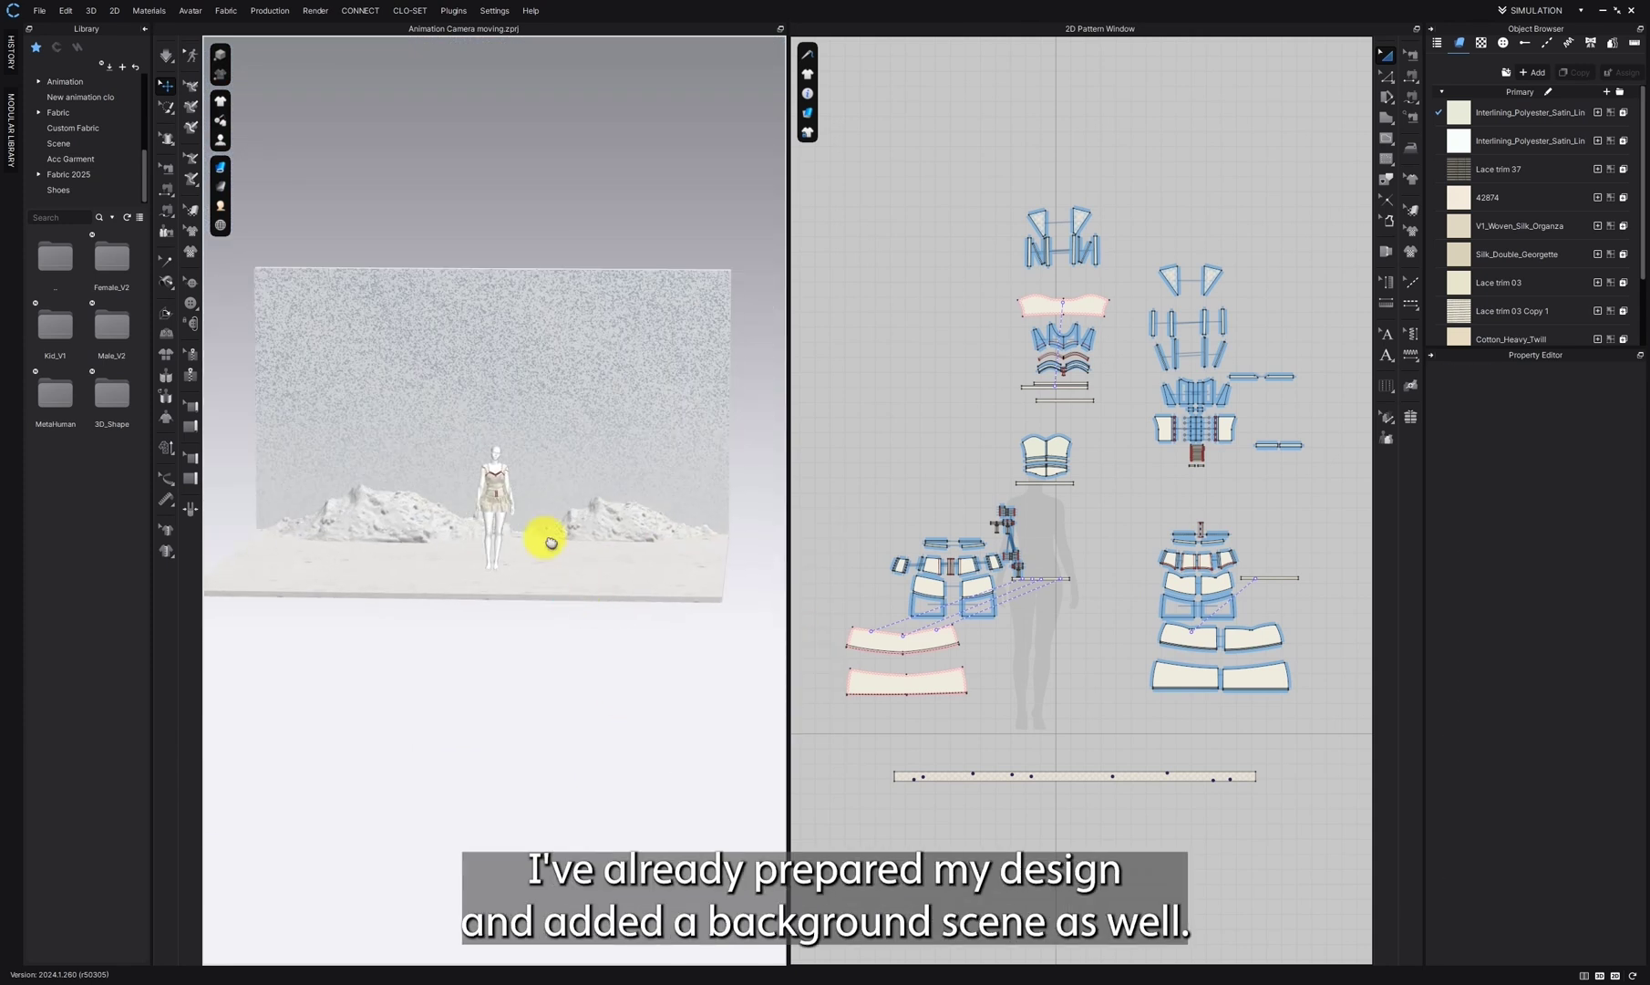
pyautogui.scroll(3, 567, 576)
pyautogui.scroll(10, 576, 591)
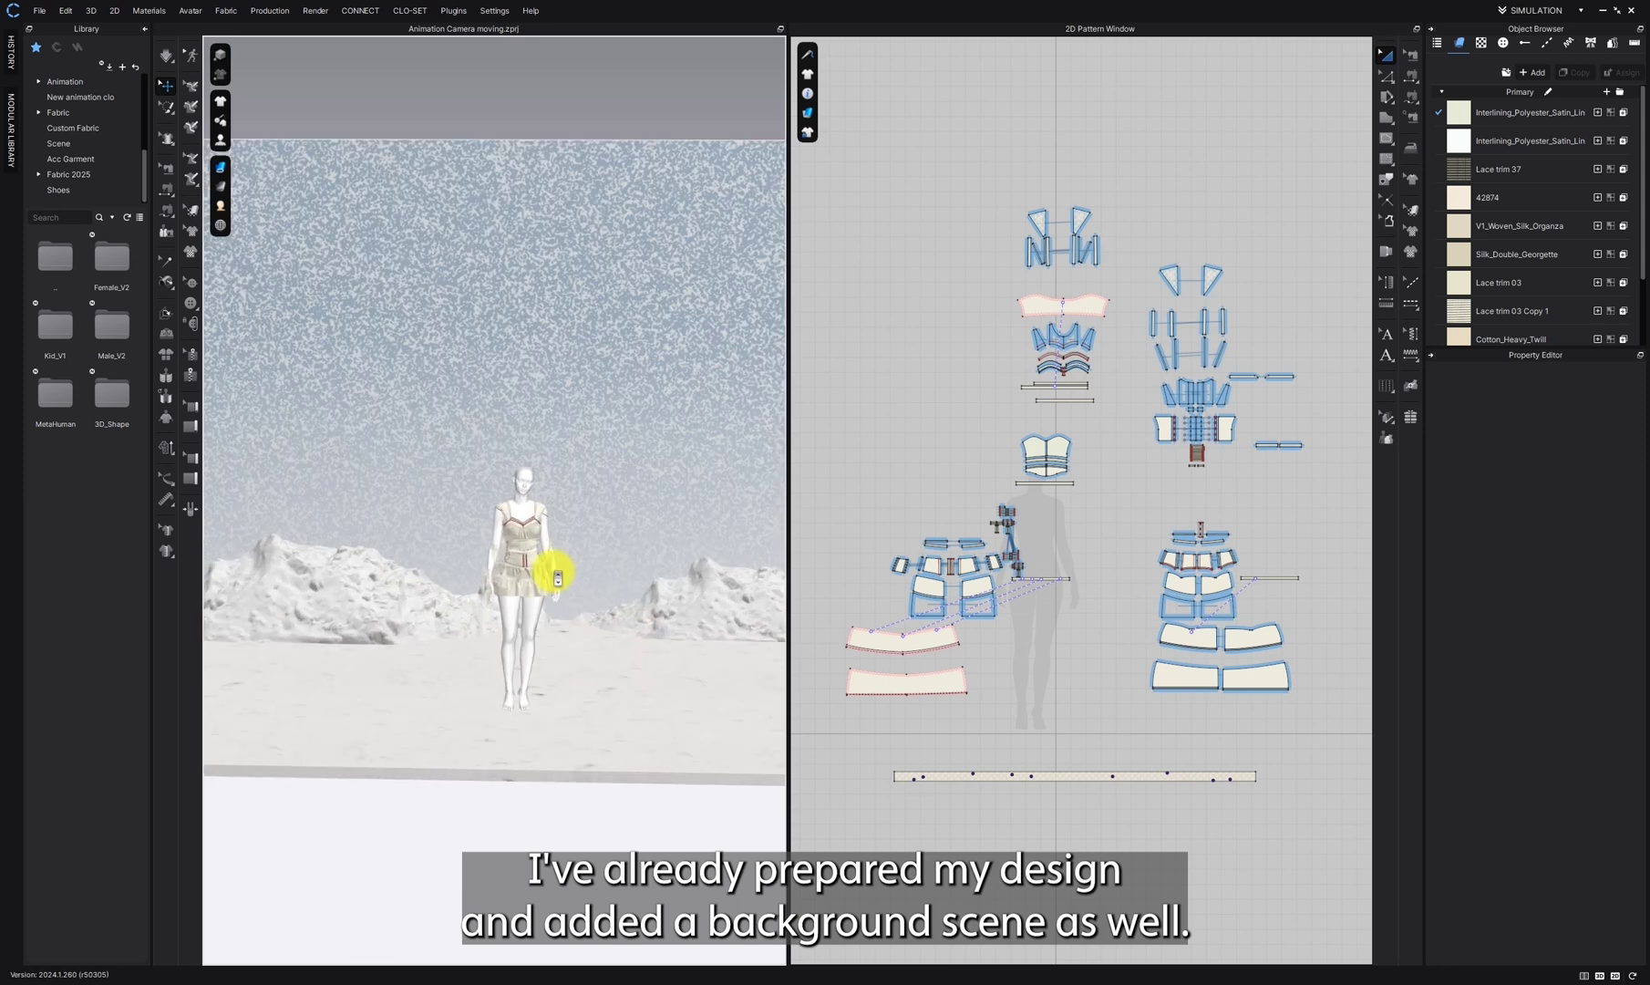
pyautogui.scroll(4, 548, 578)
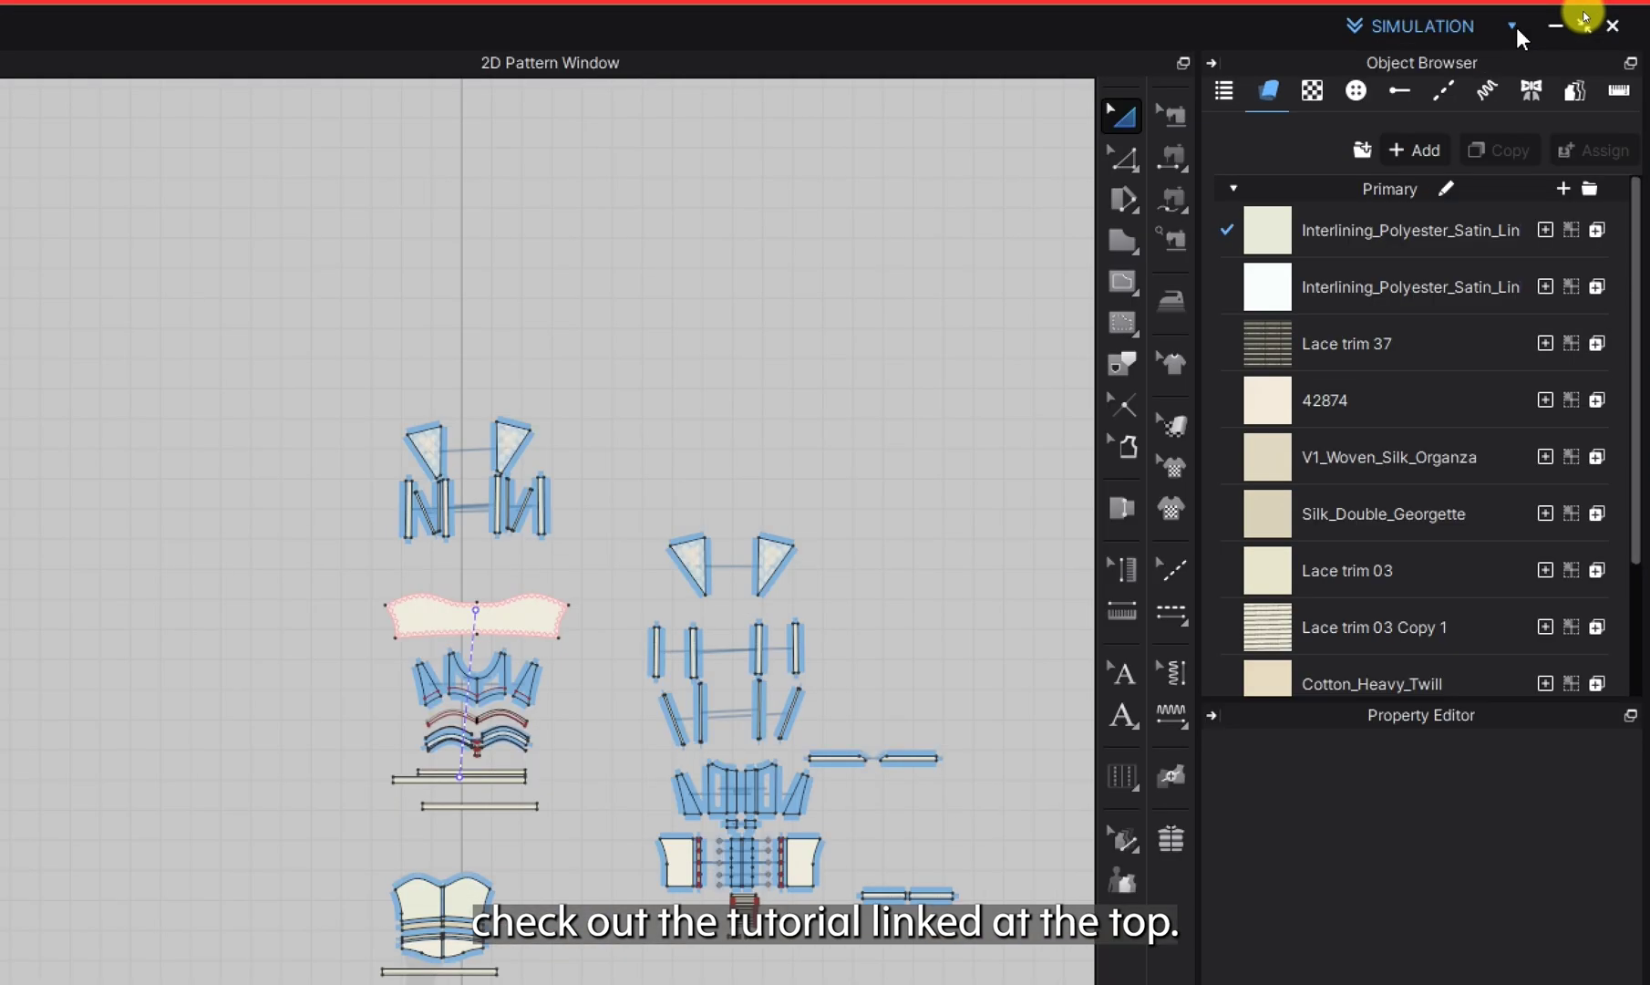
# Switch the workspace from Simulation to Animation and scrub the finished motion back towards the start of the timeline
pyautogui.click(1583, 13)
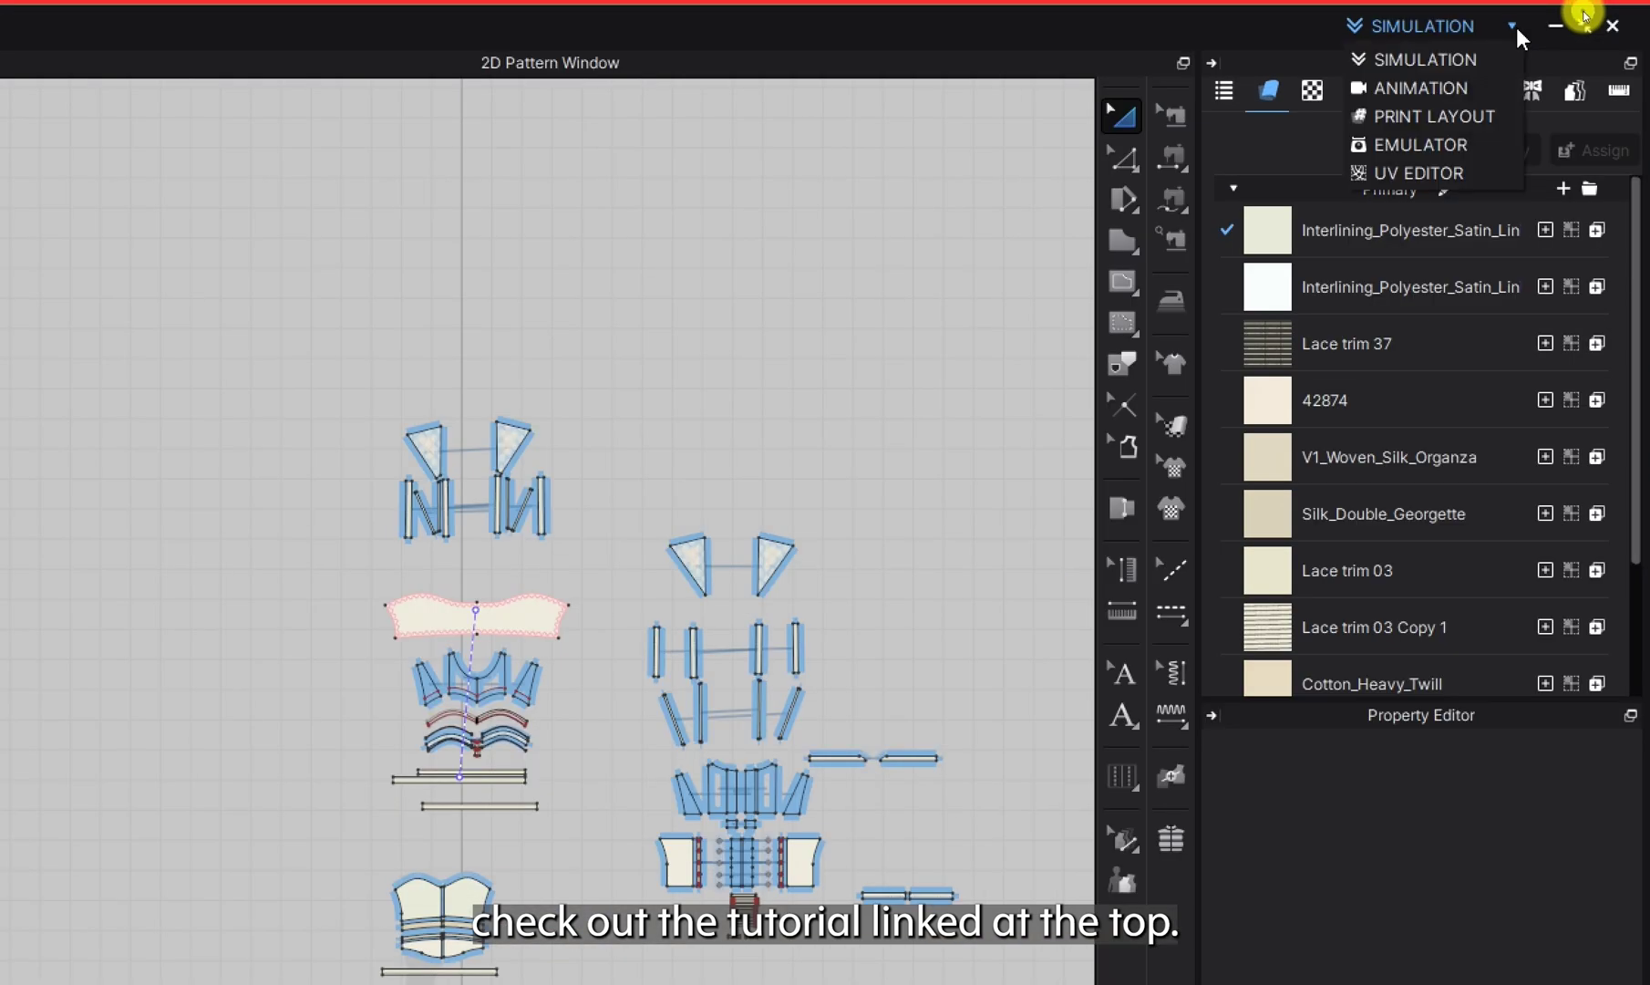
pyautogui.click(1499, 88)
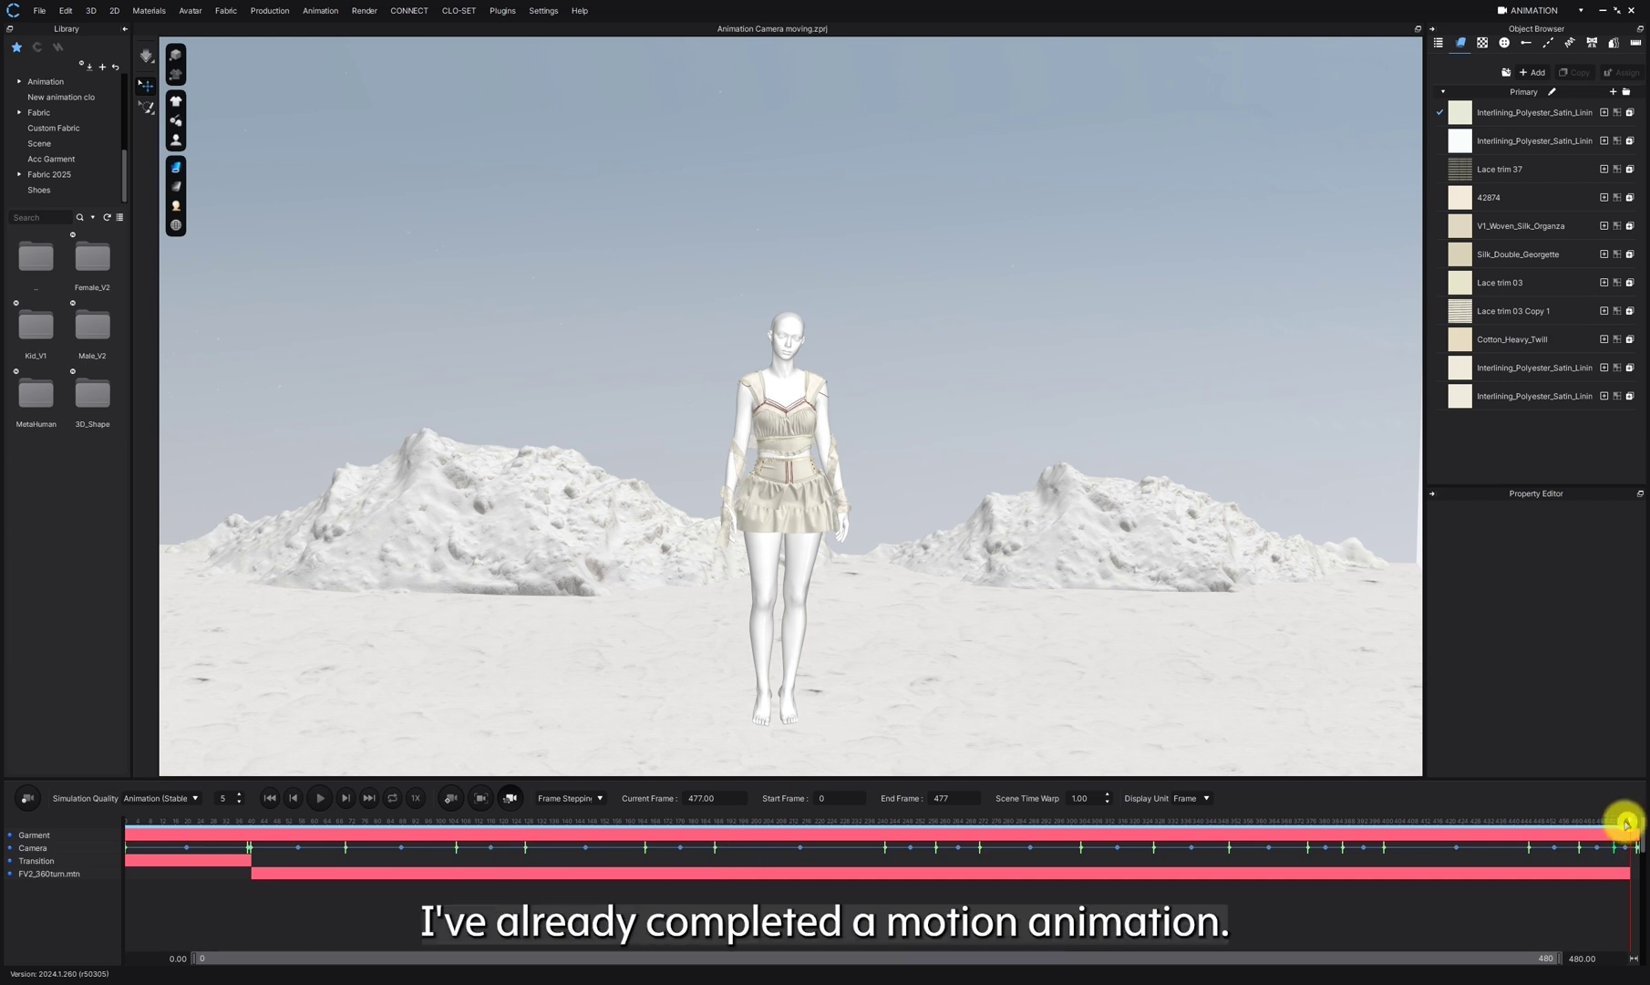
pyautogui.moveTo(1481, 823); pyautogui.dragTo(160, 837)
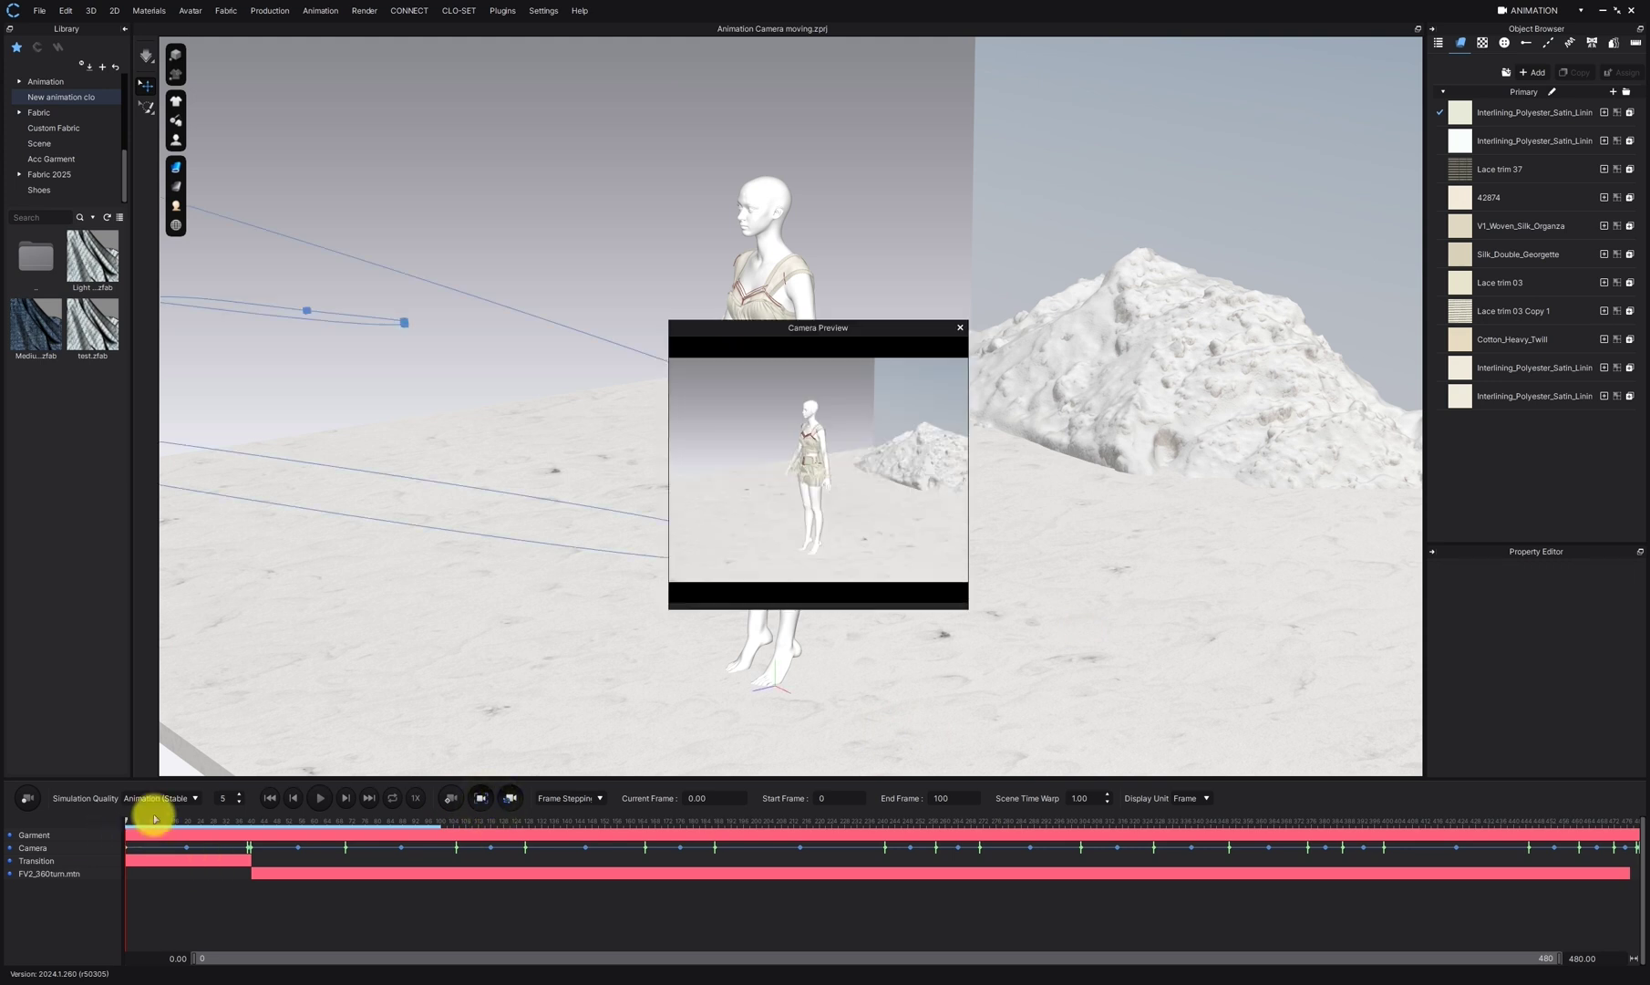
# Move the Camera Preview window off the avatar and scrub the timeline from frame 0 to 180 to review the camera's travel along its path
pyautogui.click(536, 645)
pyautogui.click(564, 118)
pyautogui.moveTo(855, 332); pyautogui.dragTo(204, 503)
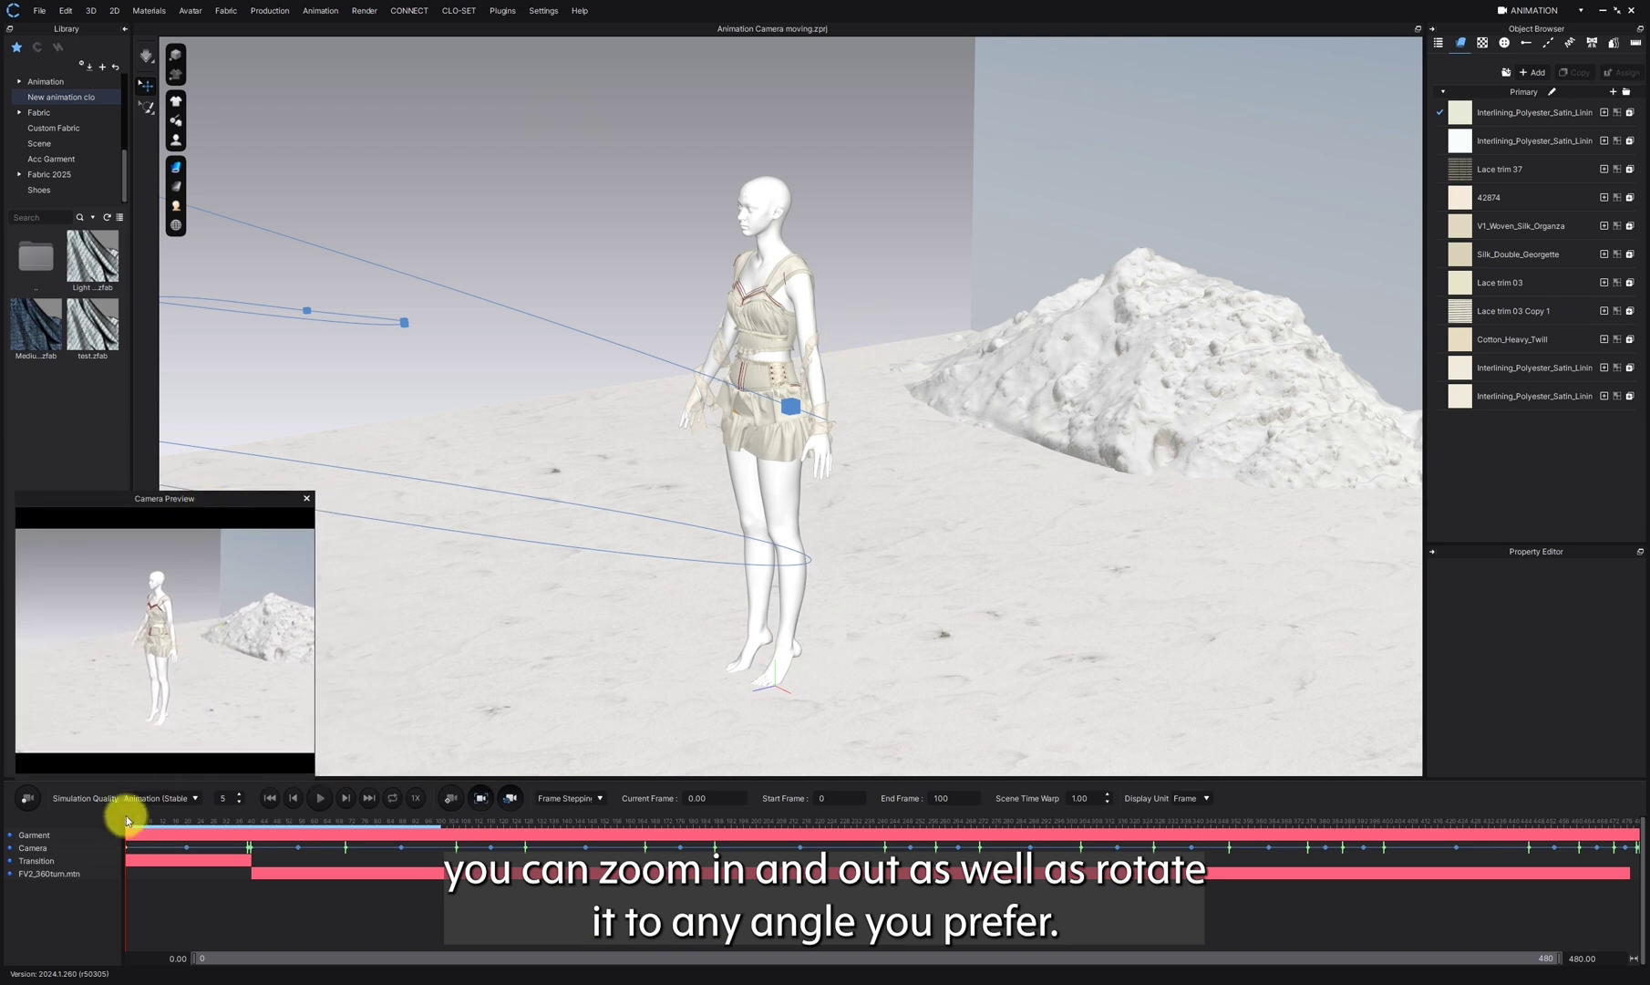
pyautogui.moveTo(126, 821); pyautogui.dragTo(324, 815)
pyautogui.scroll(-10, 857, 563)
pyautogui.moveTo(720, 582); pyautogui.dragTo(814, 589, button='right')
pyautogui.scroll(-3, 818, 584)
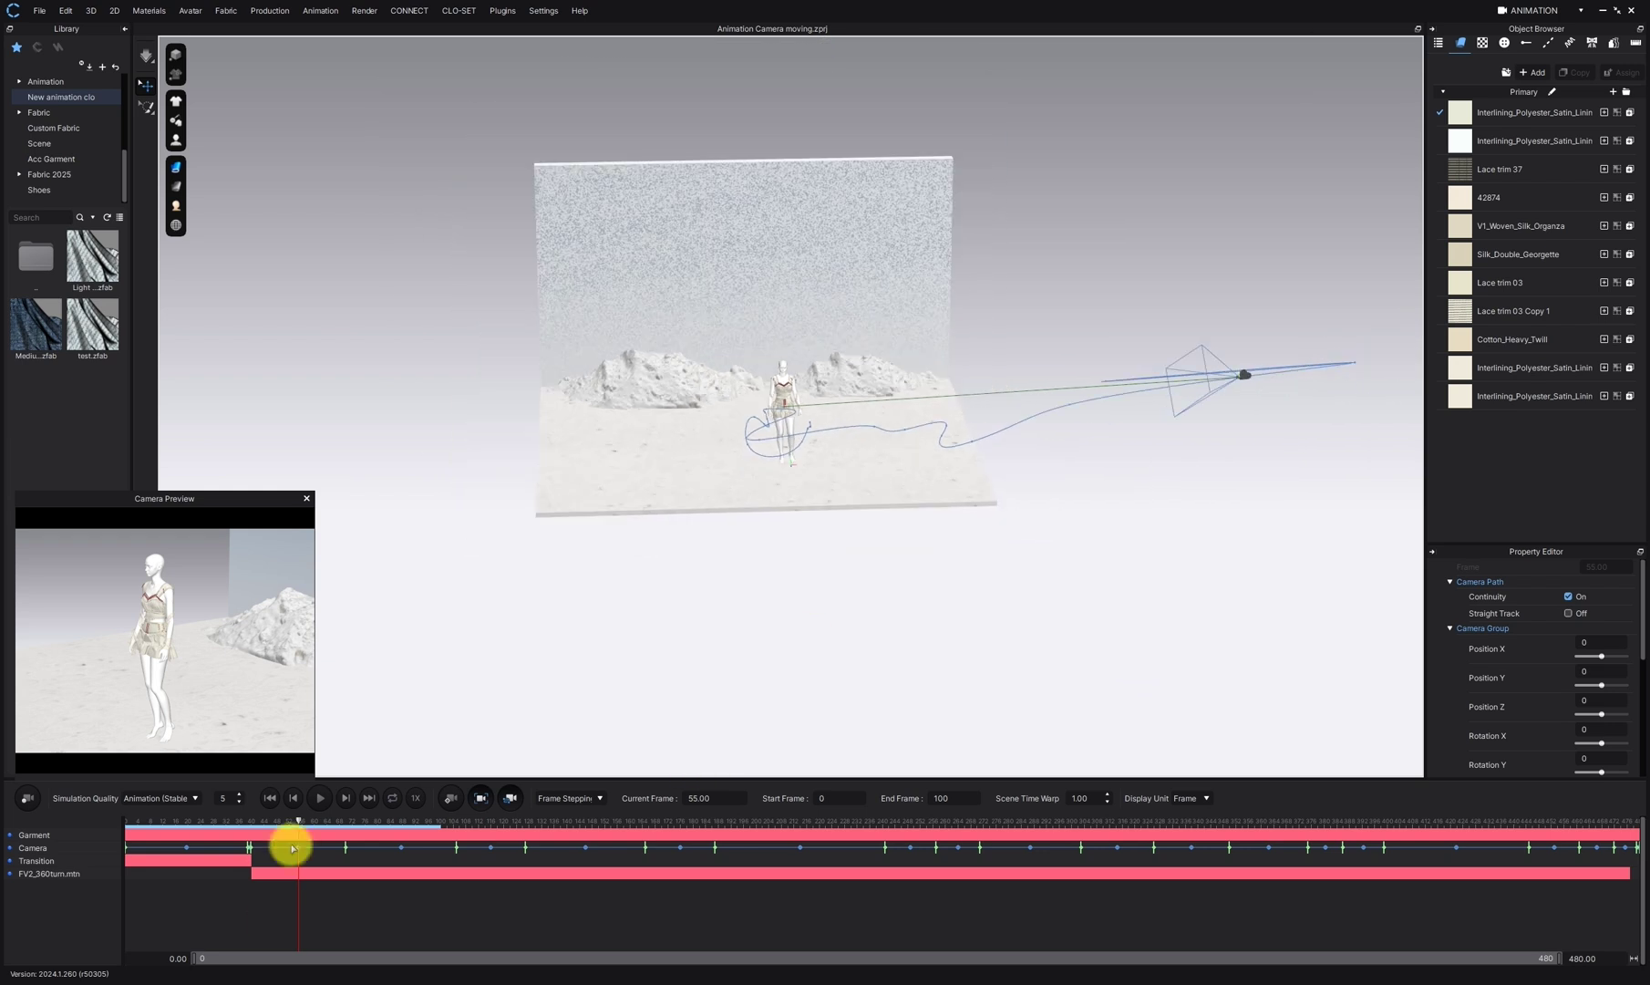
pyautogui.moveTo(306, 820); pyautogui.dragTo(695, 850)
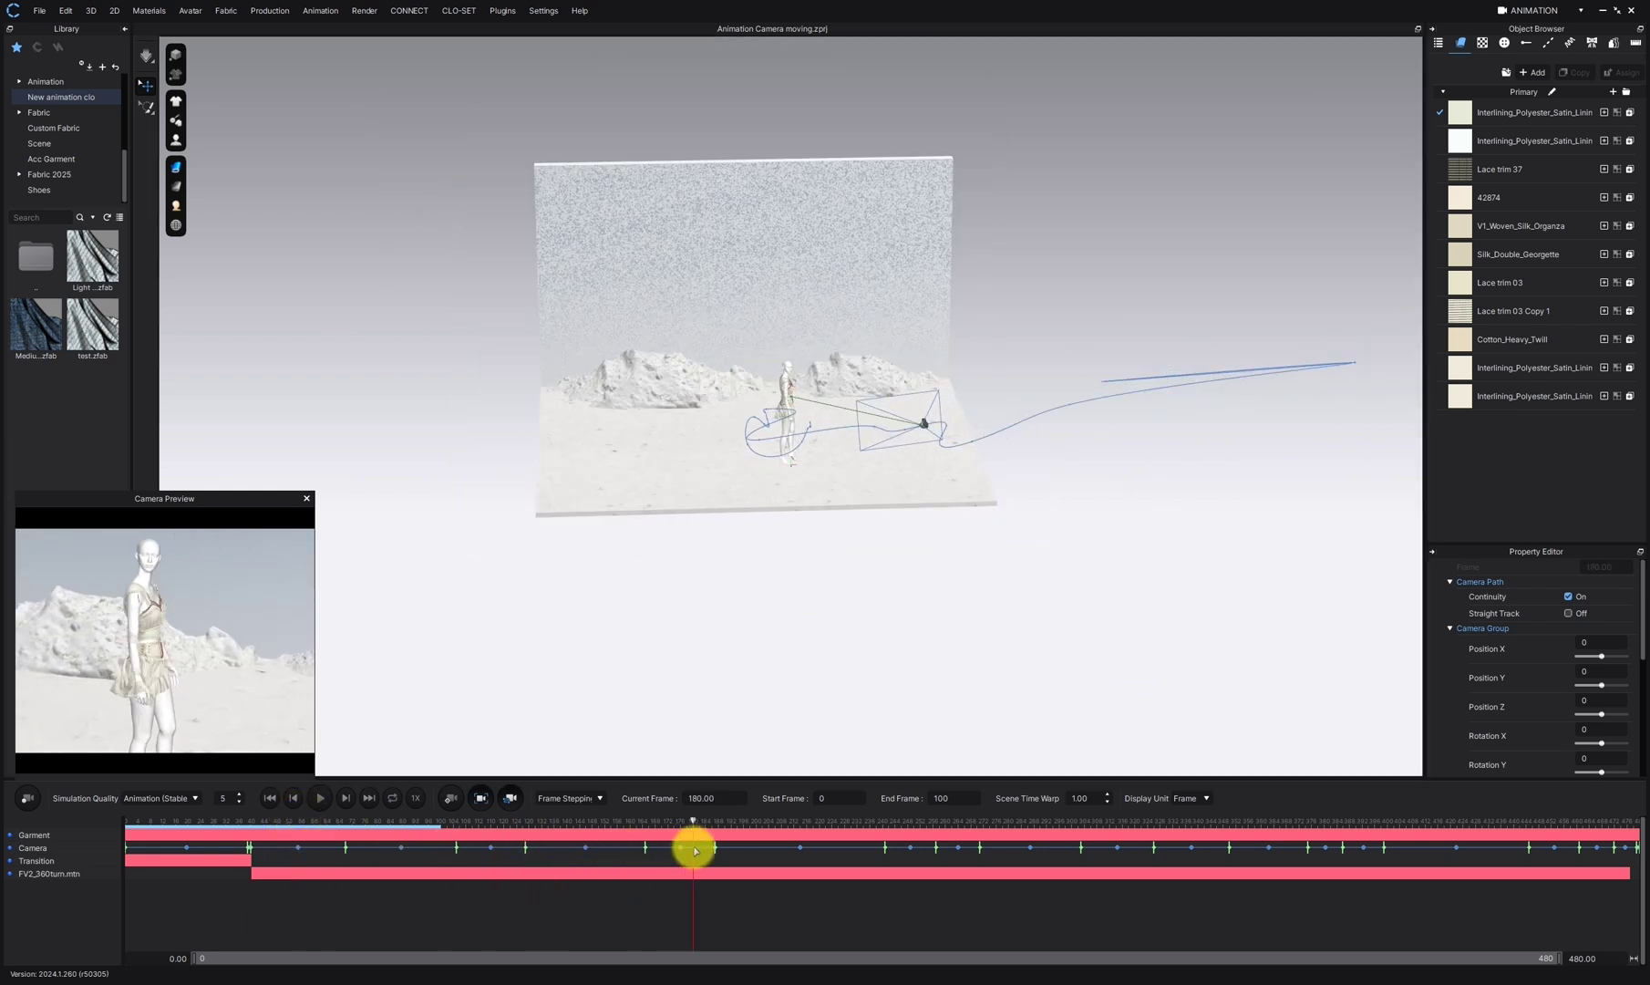
pyautogui.scroll(2, 999, 584)
pyautogui.moveTo(1001, 580); pyautogui.dragTo(914, 656, button='right')
pyautogui.click(690, 819)
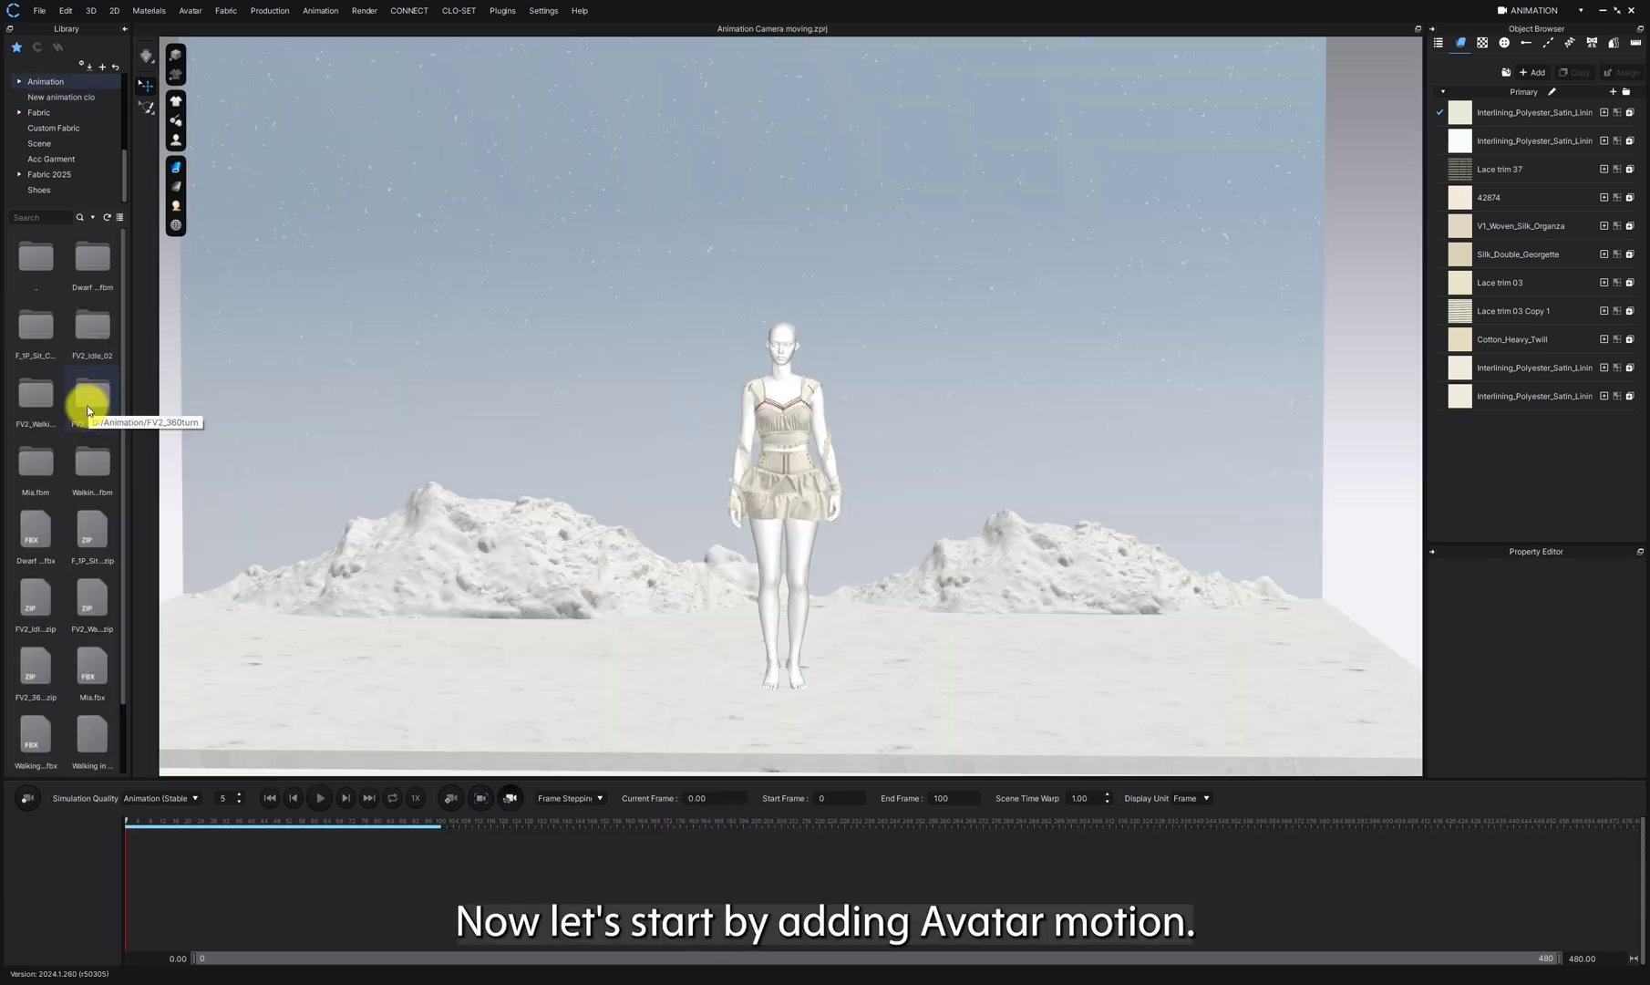
# Load the FV2_360turn motion file from the Animation library onto the avatar and record the garment's animation over that motion
pyautogui.doubleClick(88, 408)
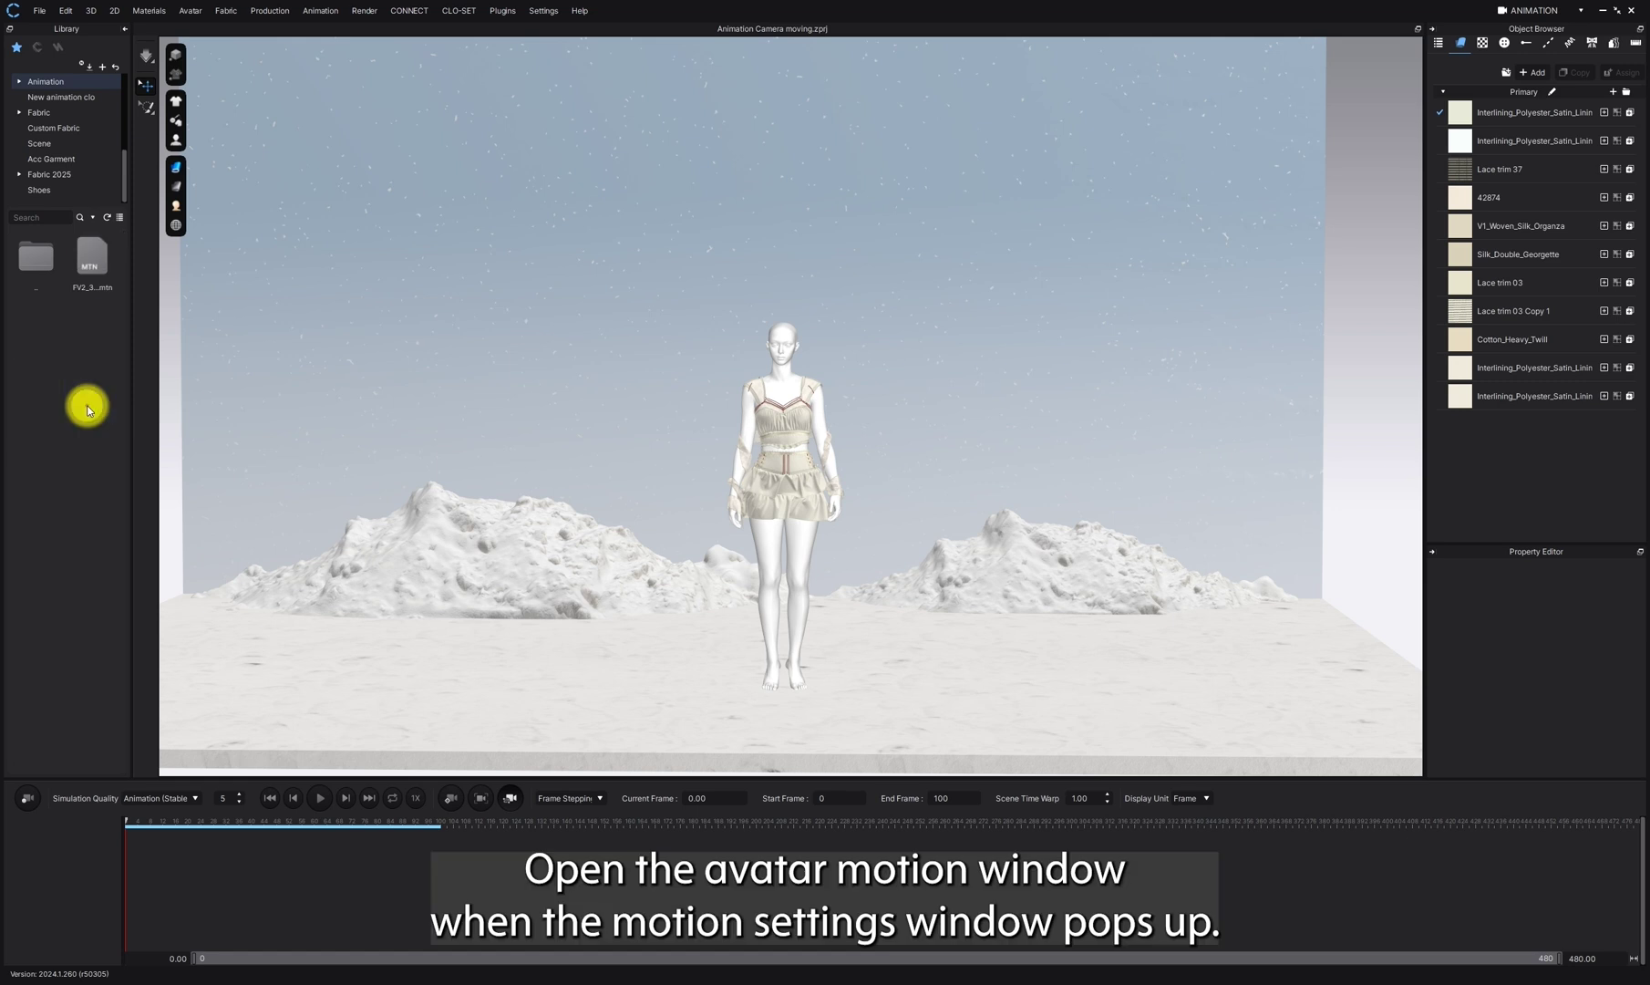
pyautogui.doubleClick(96, 264)
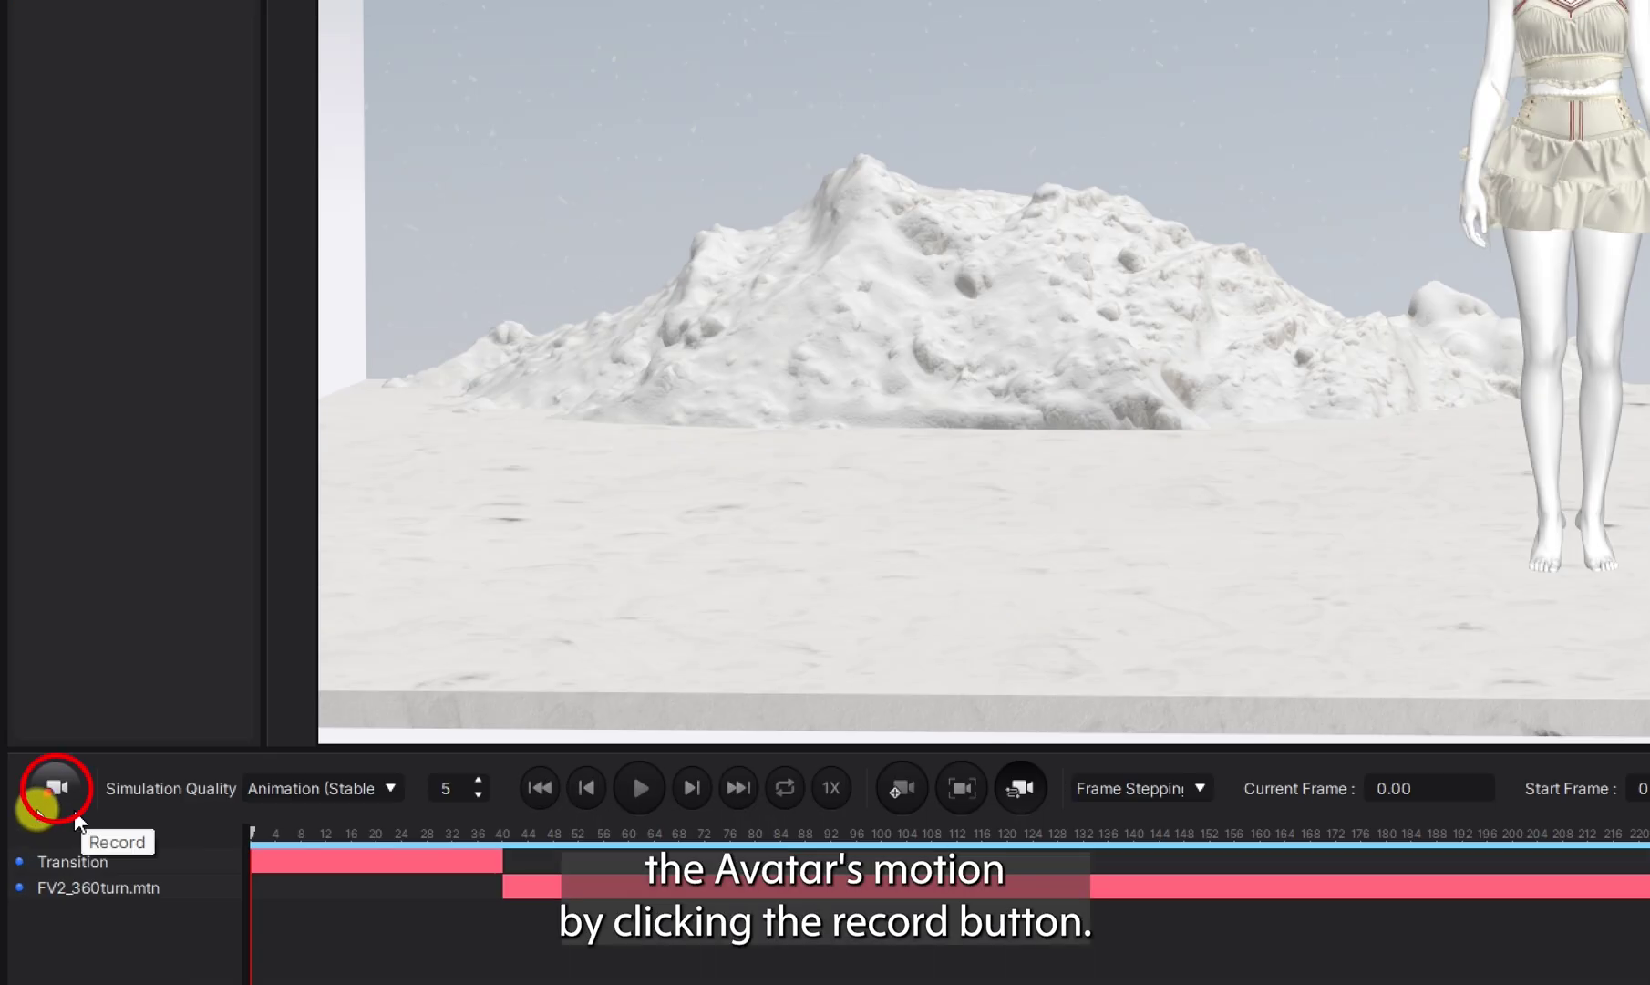
pyautogui.click(48, 802)
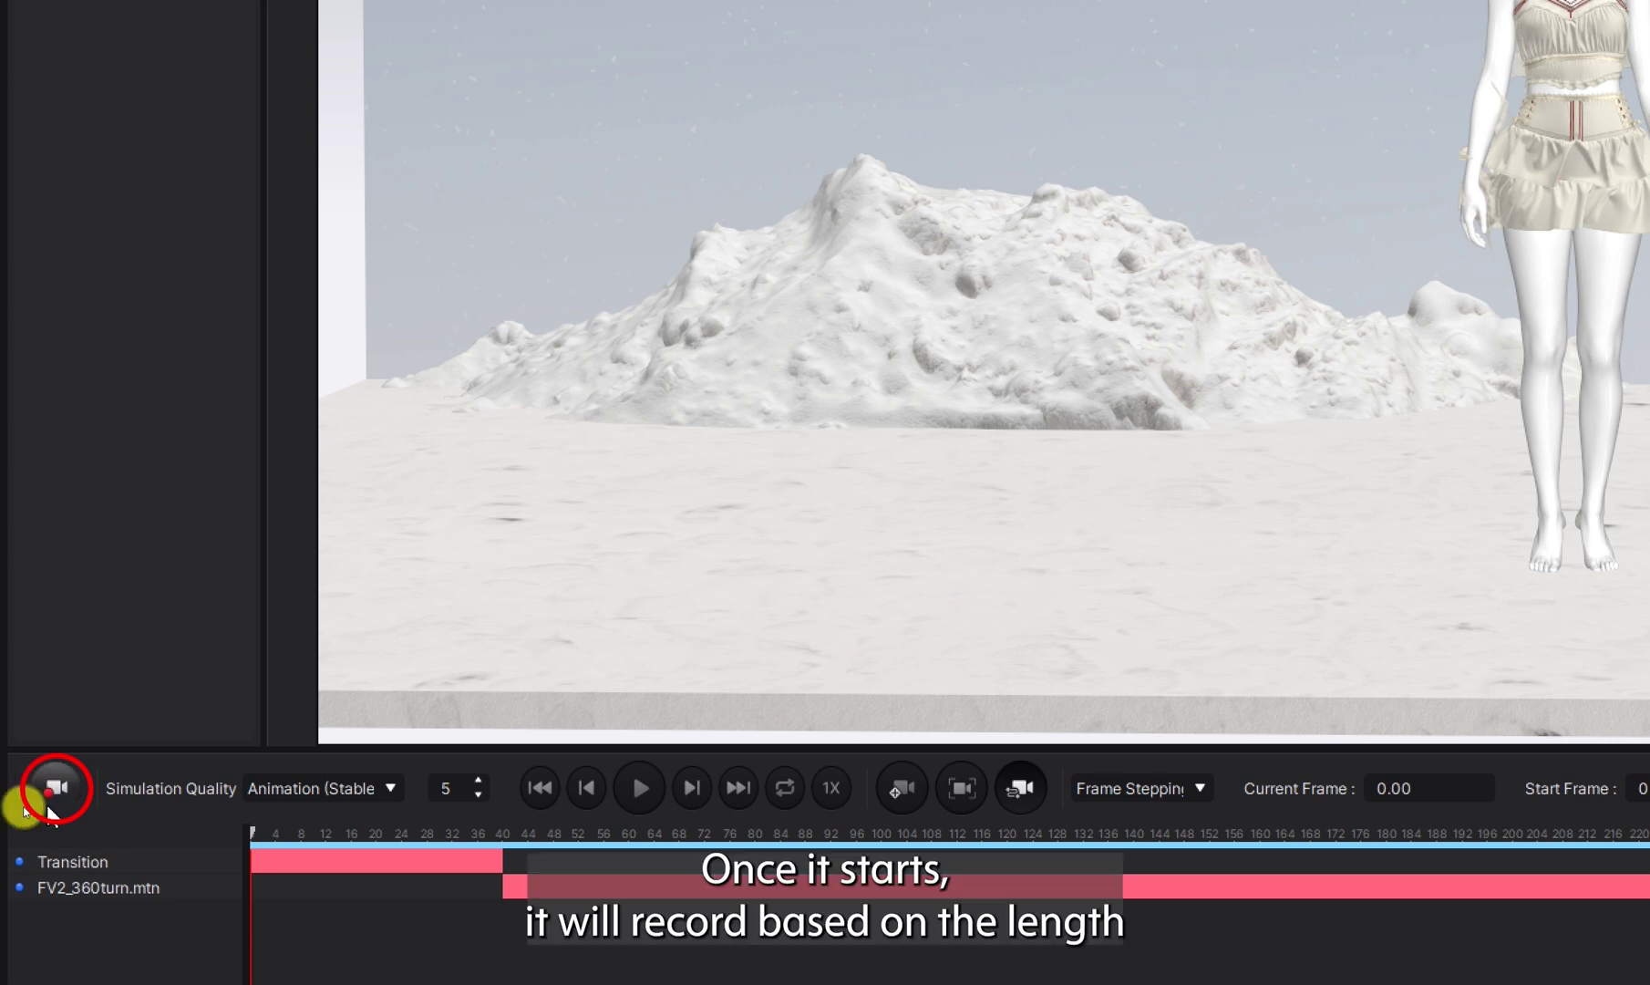
pyautogui.click(46, 805)
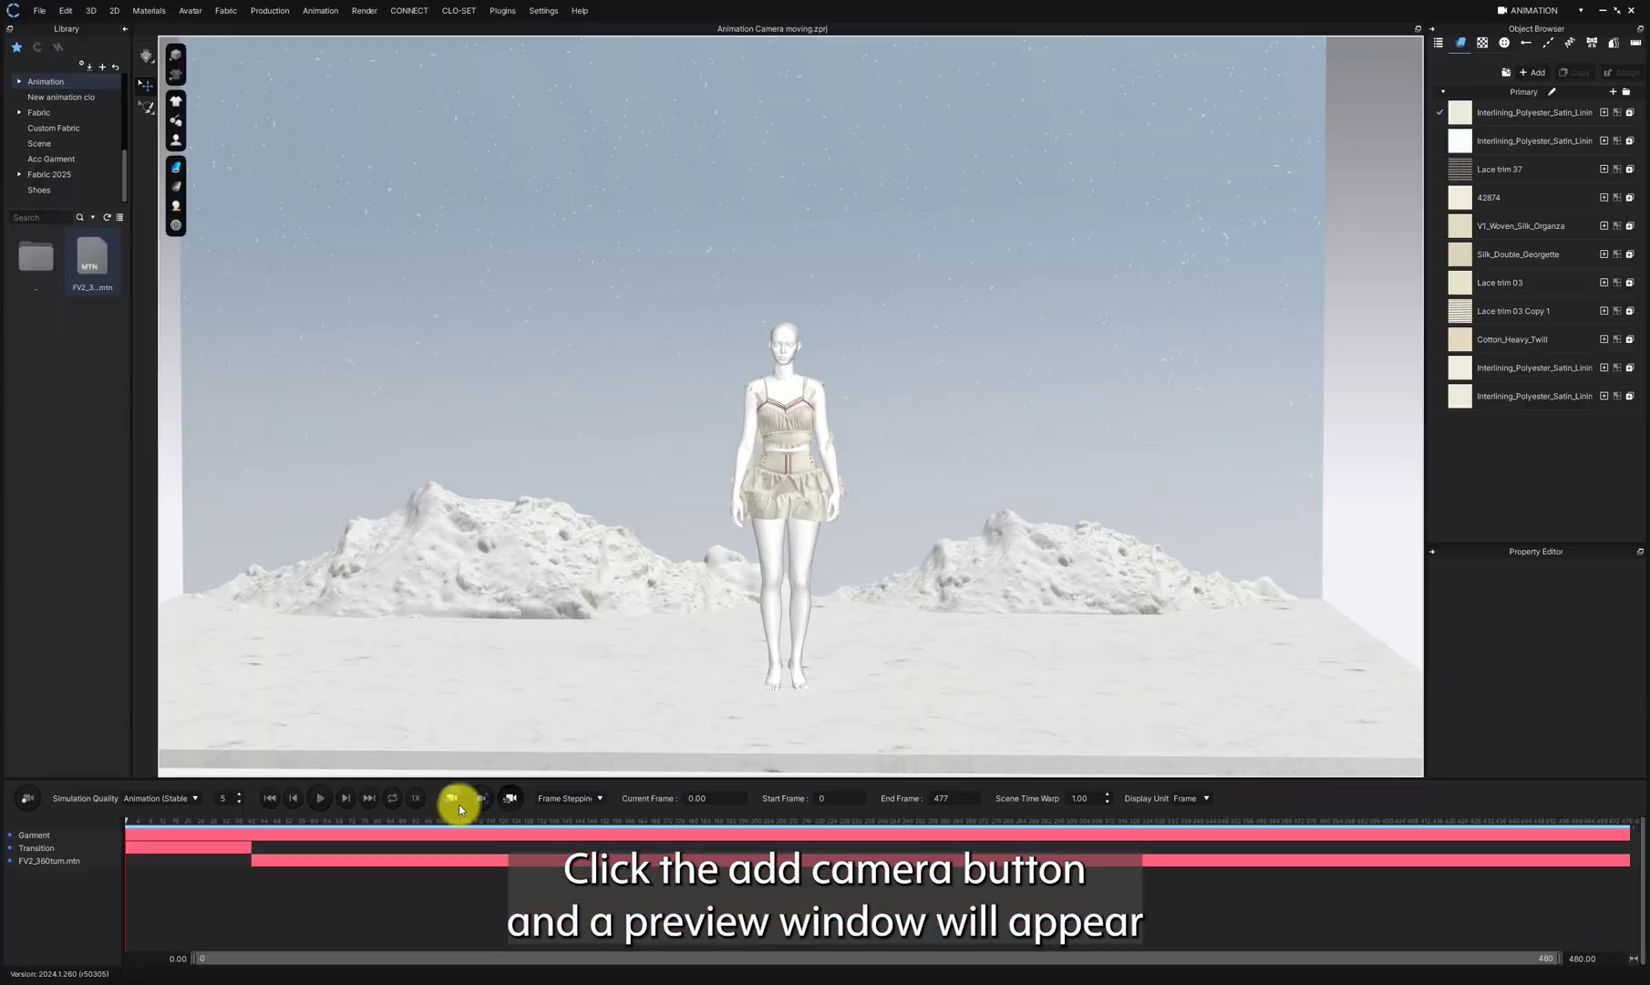
# Add an animation camera at frame 0, show it in the scene, and move its Camera Preview window away from the timeline
pyautogui.click(458, 807)
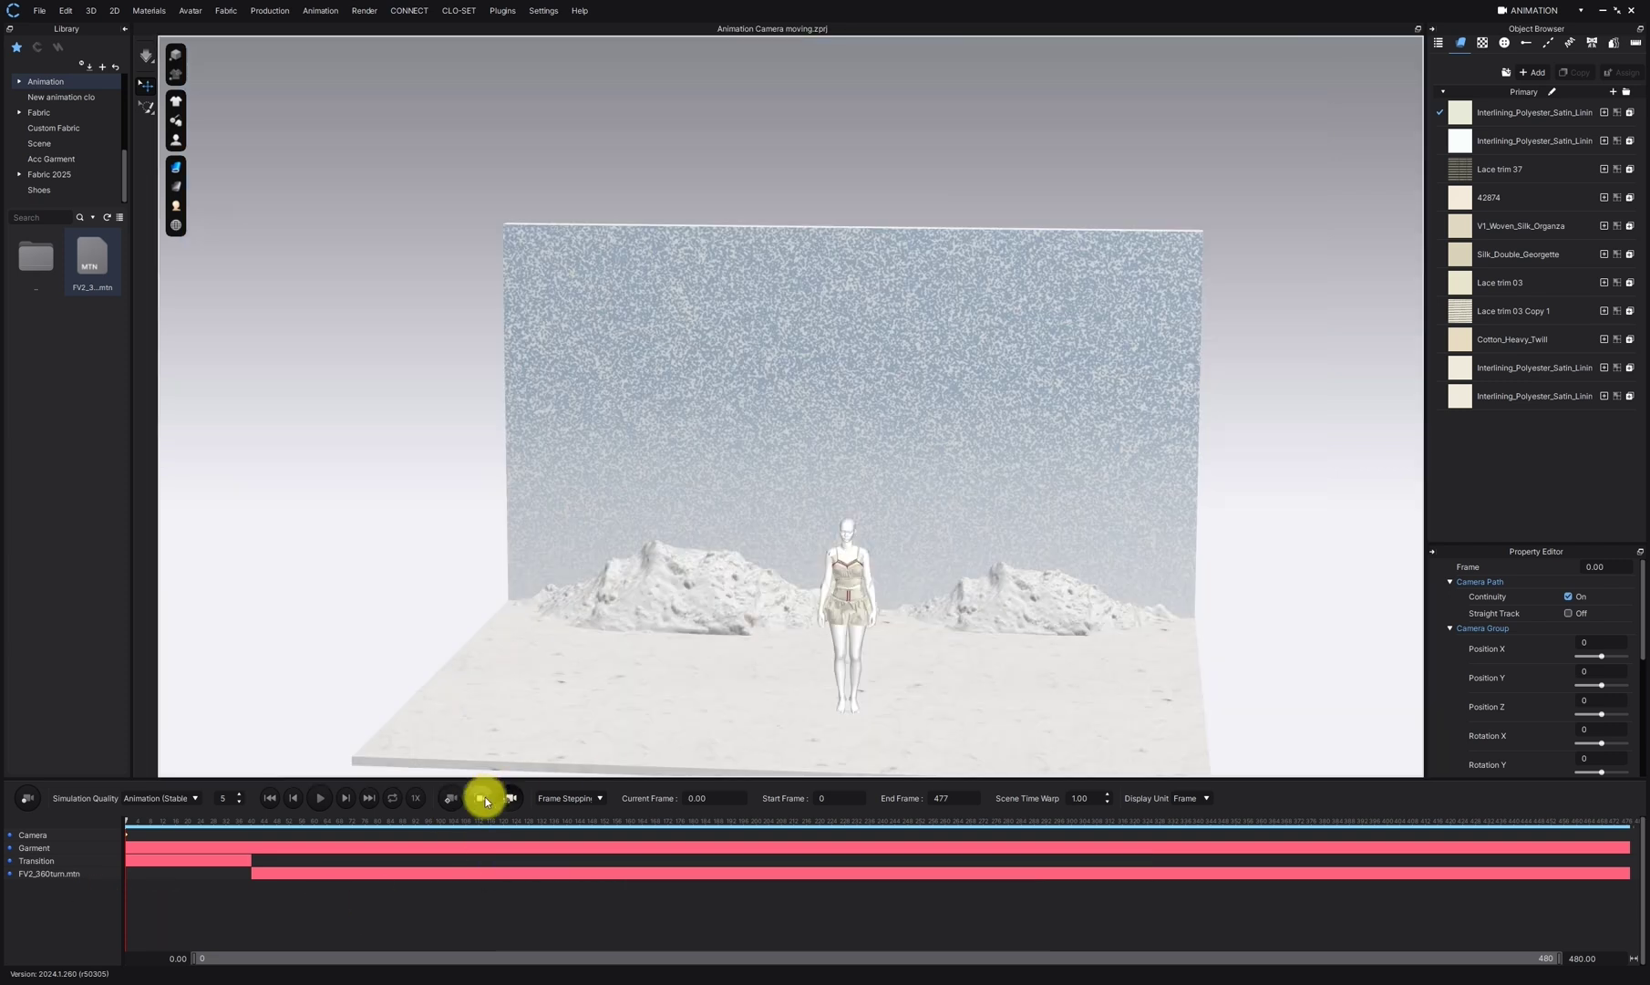
pyautogui.click(482, 797)
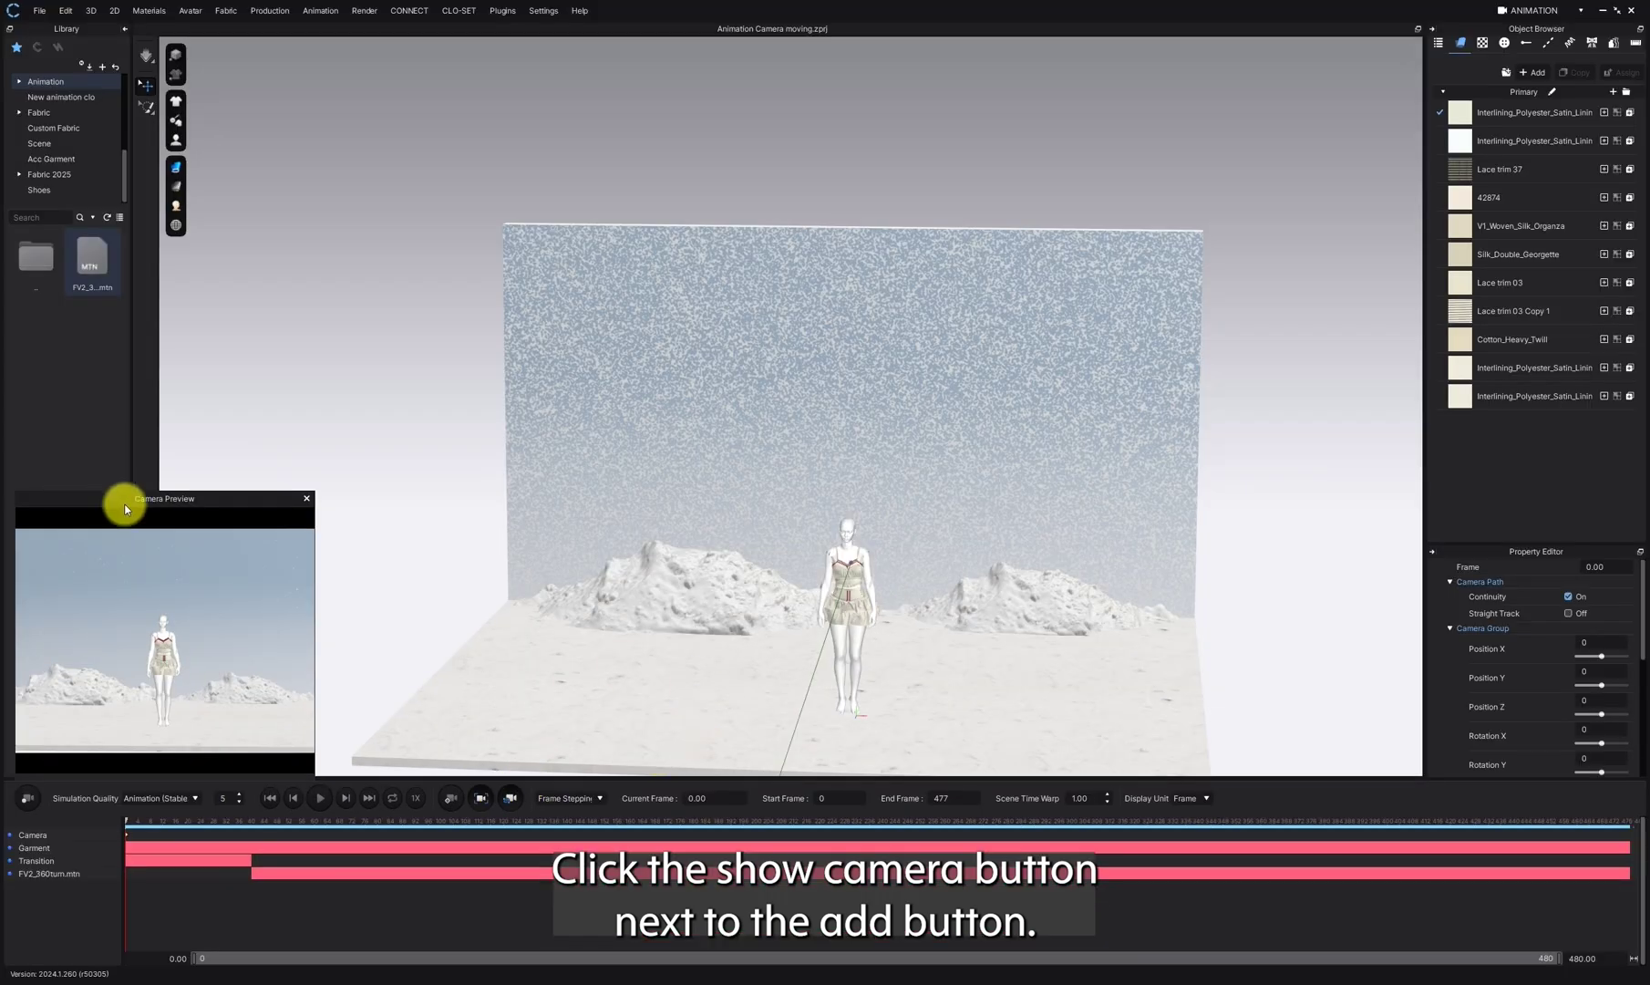
pyautogui.moveTo(125, 504); pyautogui.dragTo(379, 386)
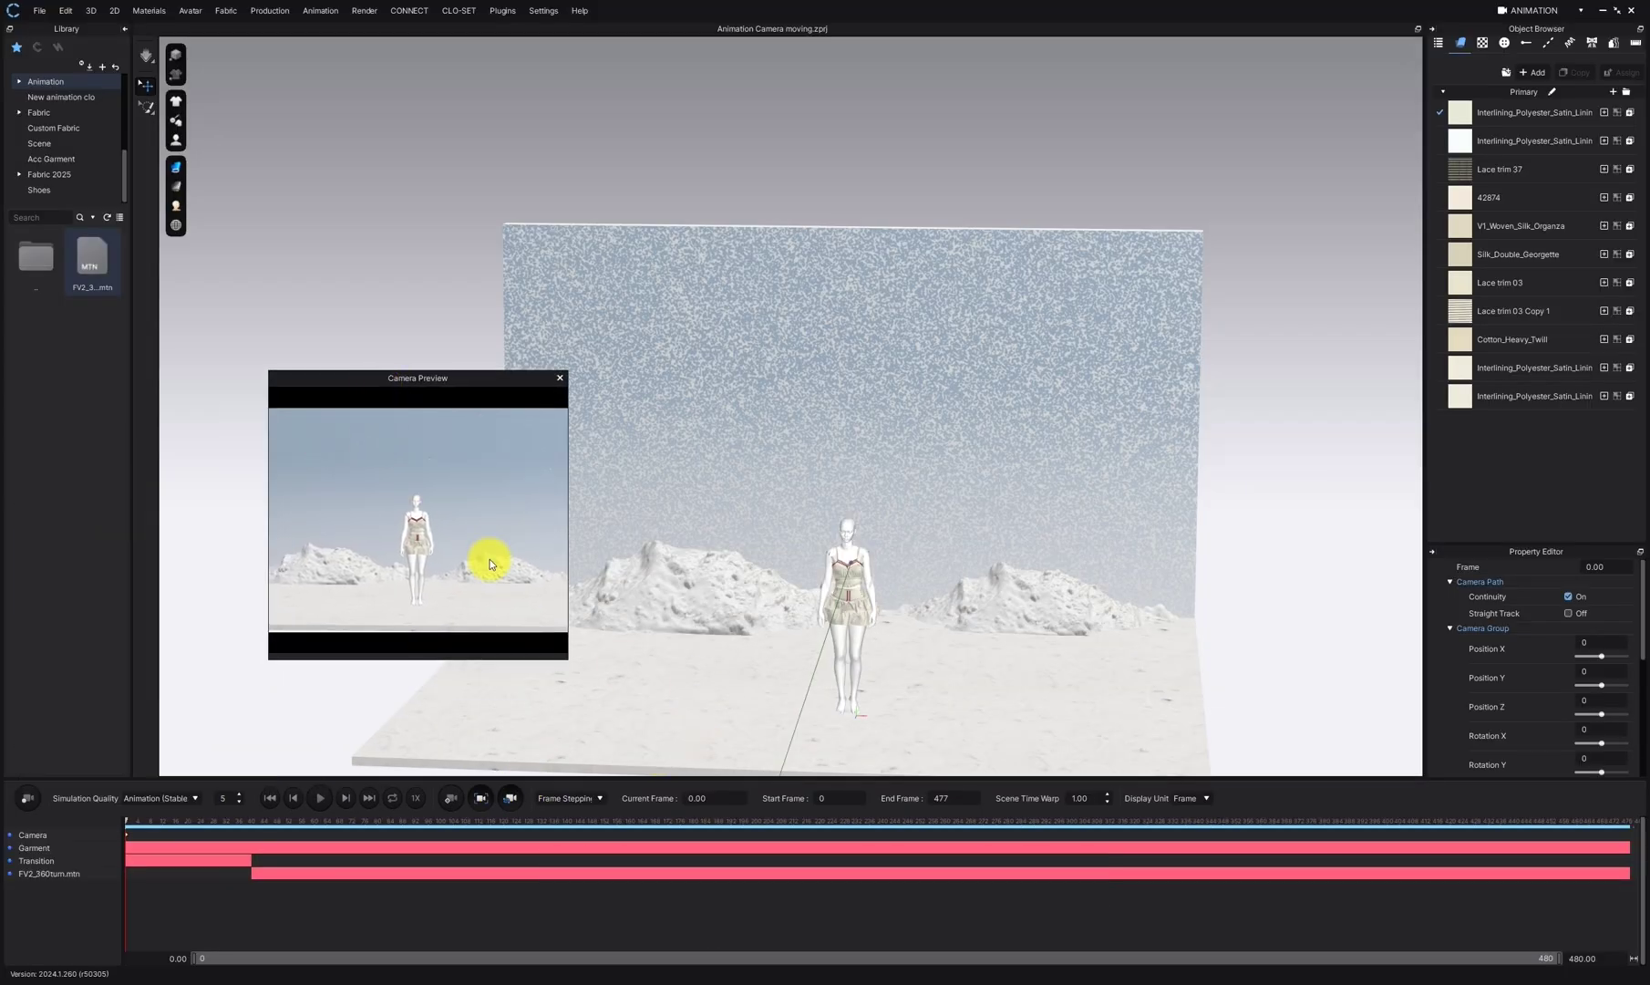
# Move the camera closer to the avatar and slightly sideways with its direction handles, keeping the Camera Preview window clear of the scene
pyautogui.moveTo(776, 612); pyautogui.dragTo(821, 618, button='right')
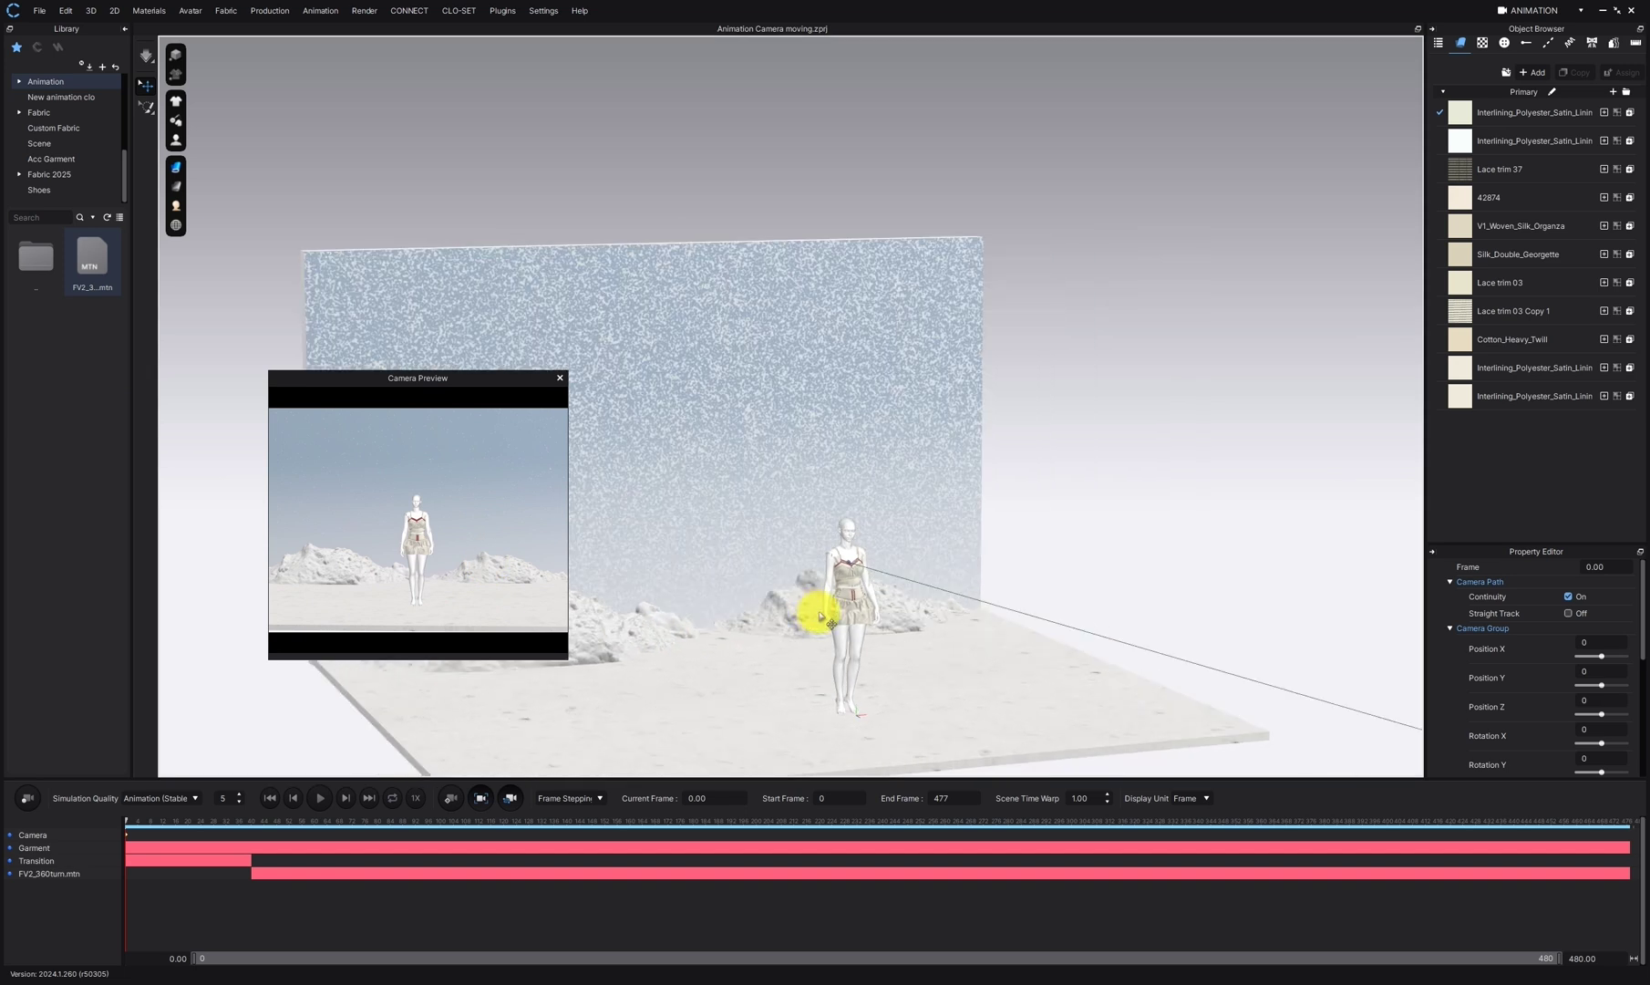
pyautogui.scroll(-6, 836, 631)
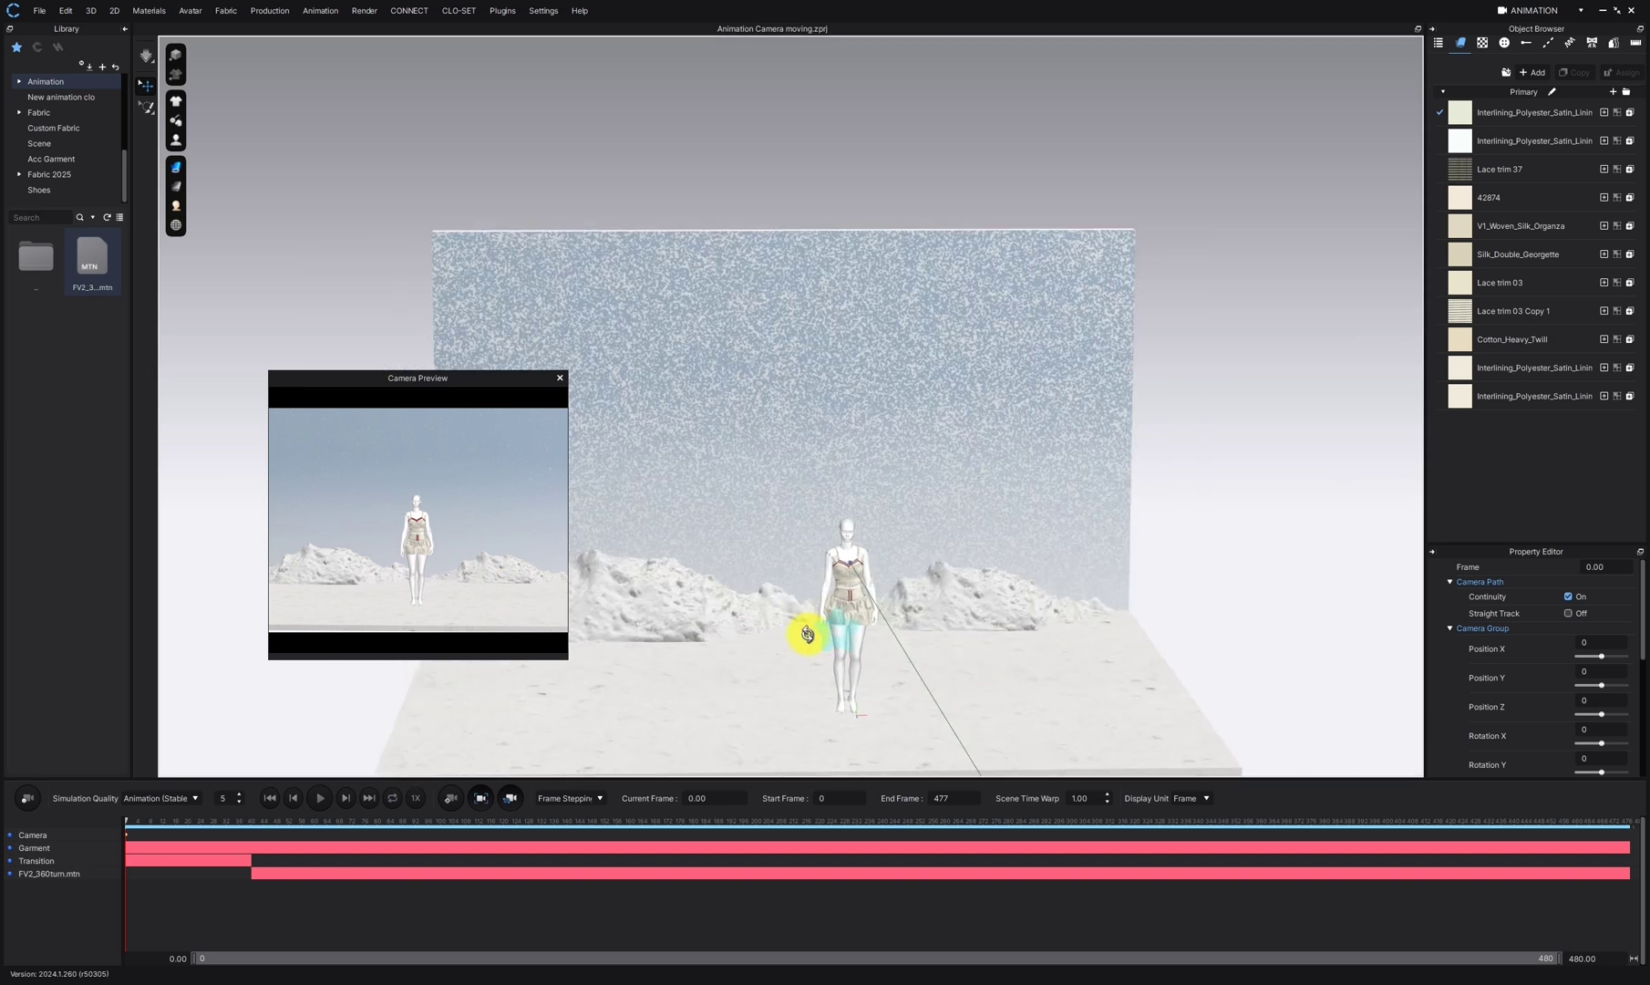
pyautogui.moveTo(853, 639); pyautogui.dragTo(1036, 567, button='right')
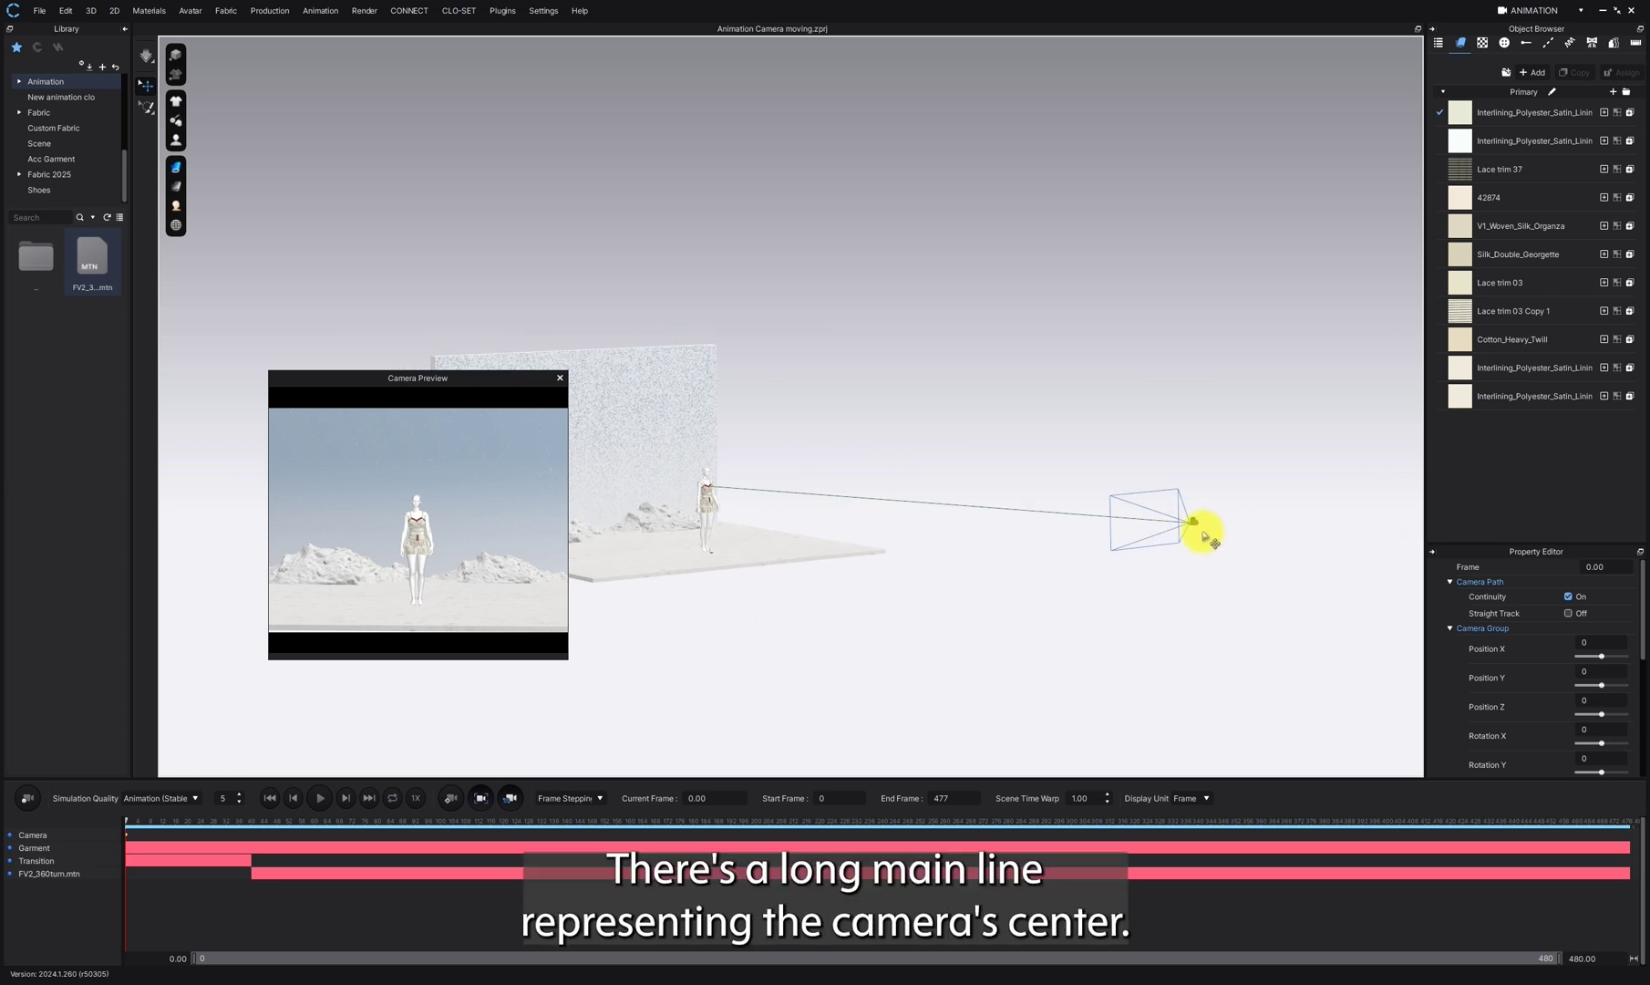
pyautogui.moveTo(767, 588); pyautogui.dragTo(821, 493, button='right')
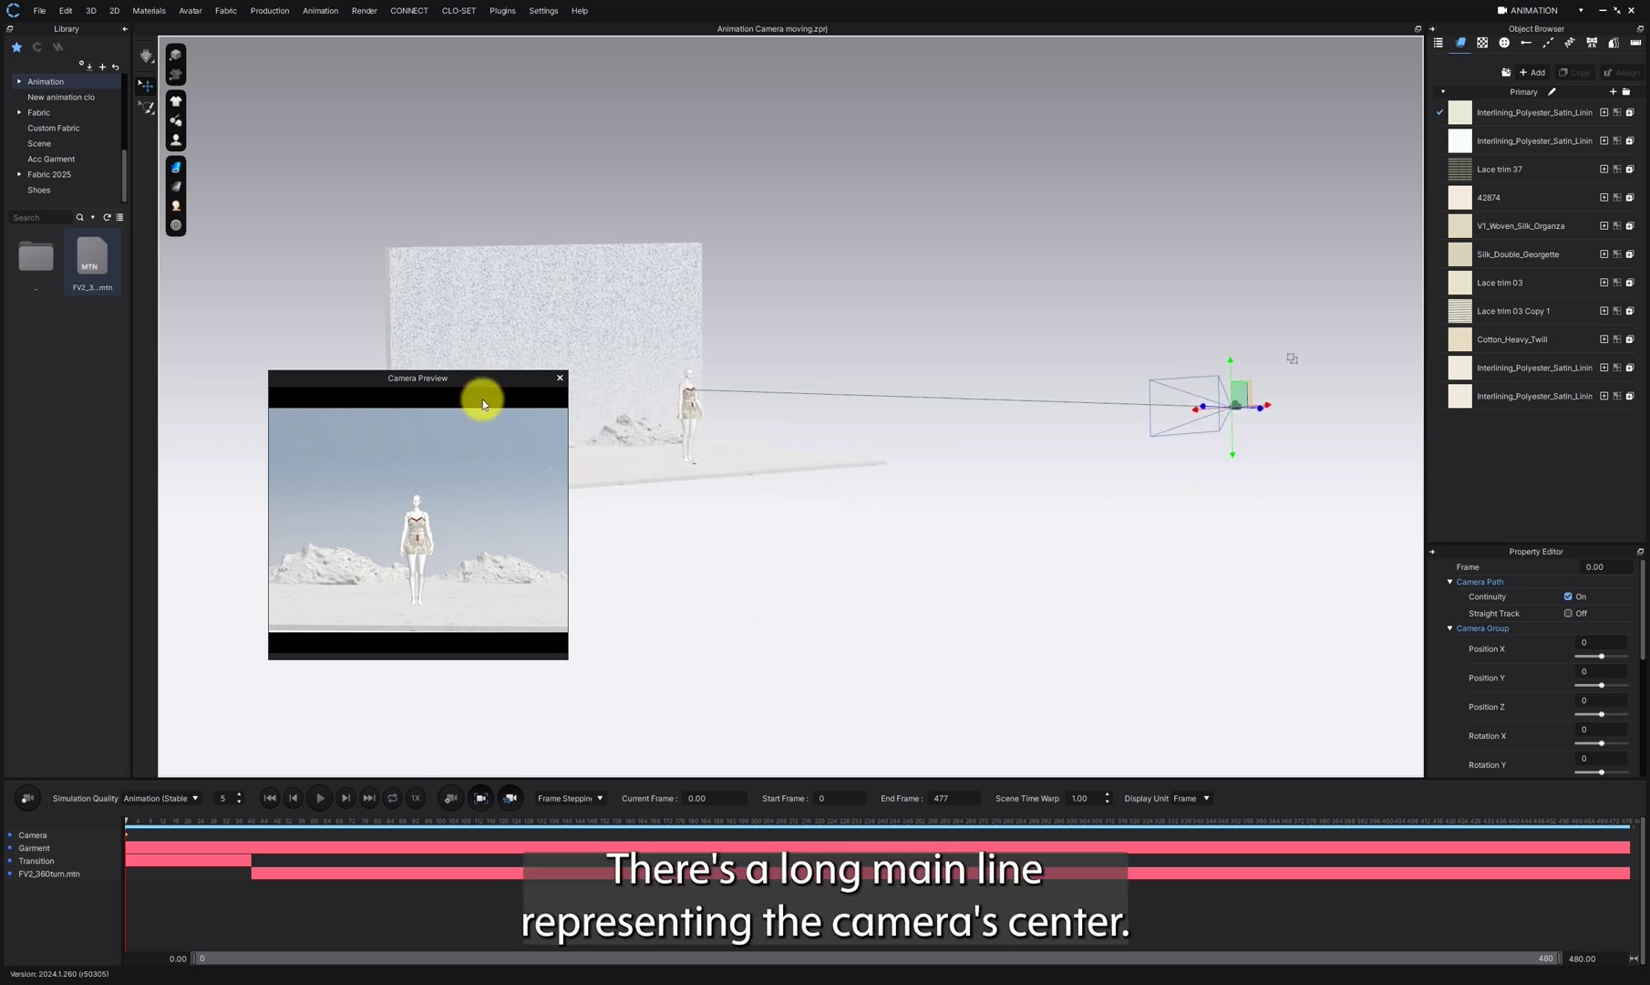
pyautogui.moveTo(474, 390); pyautogui.dragTo(256, 348)
pyautogui.moveTo(866, 431); pyautogui.dragTo(887, 560, button='right')
pyautogui.moveTo(1281, 609); pyautogui.dragTo(1094, 584)
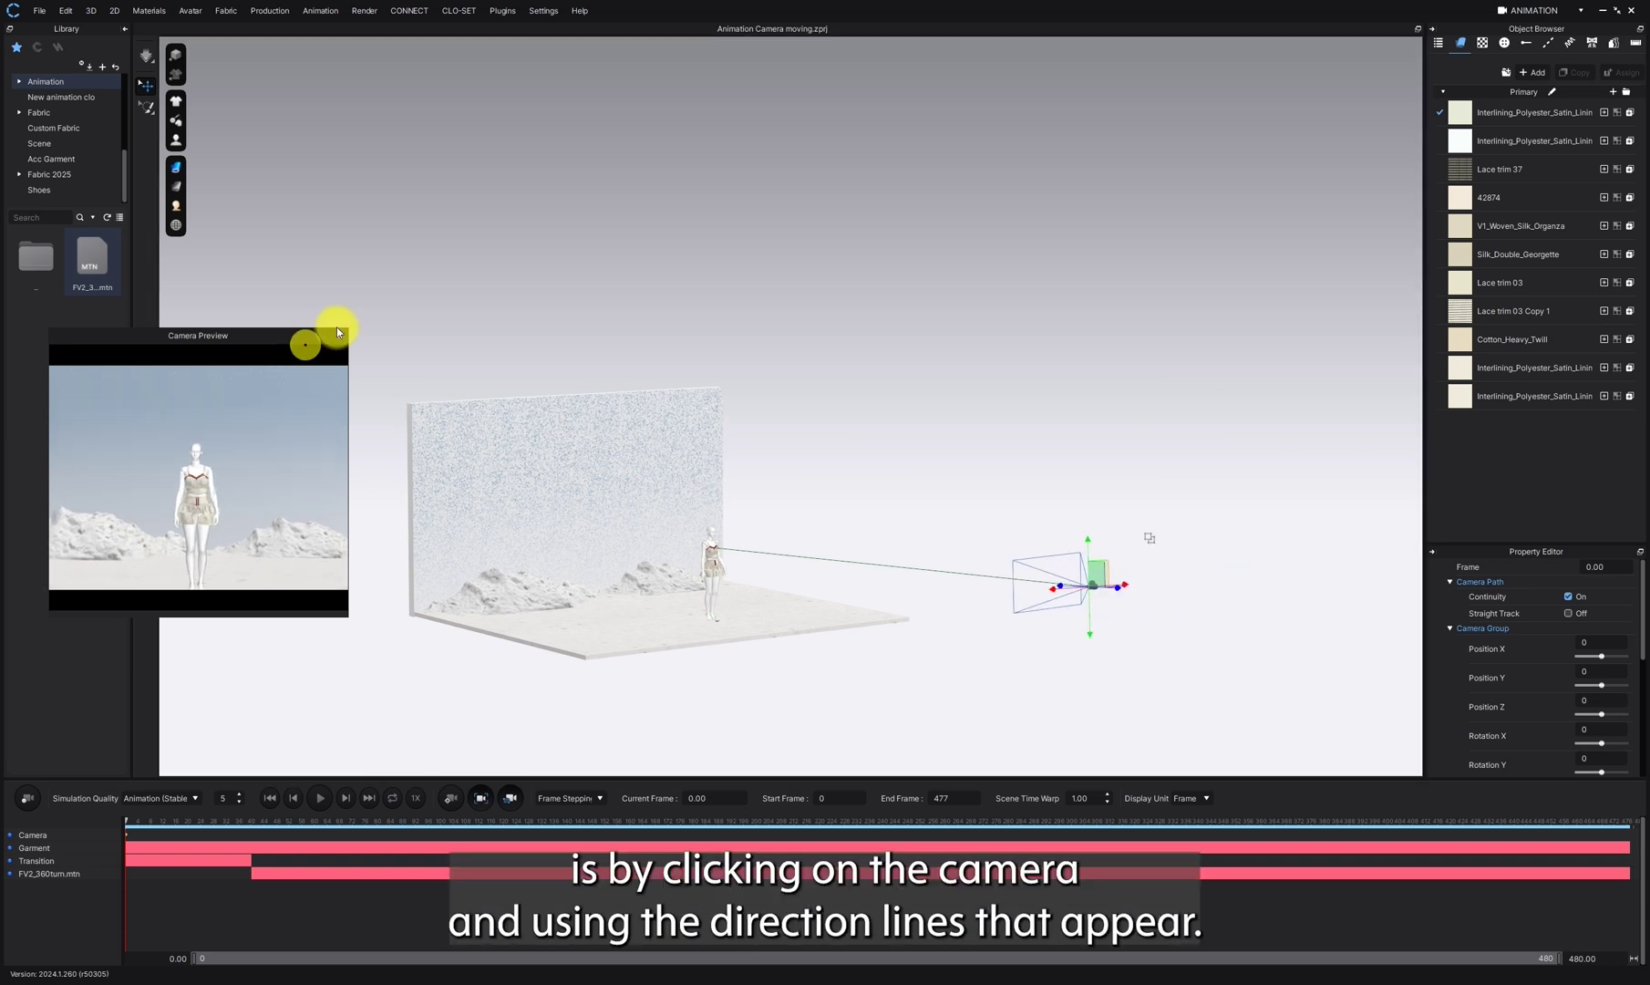
pyautogui.moveTo(303, 336); pyautogui.dragTo(487, 360)
pyautogui.moveTo(1121, 584); pyautogui.dragTo(1065, 623)
# Move the Camera Preview window clear of the camera and shift the camera towards the near corner of the stage floor
pyautogui.moveTo(457, 361); pyautogui.dragTo(441, 145)
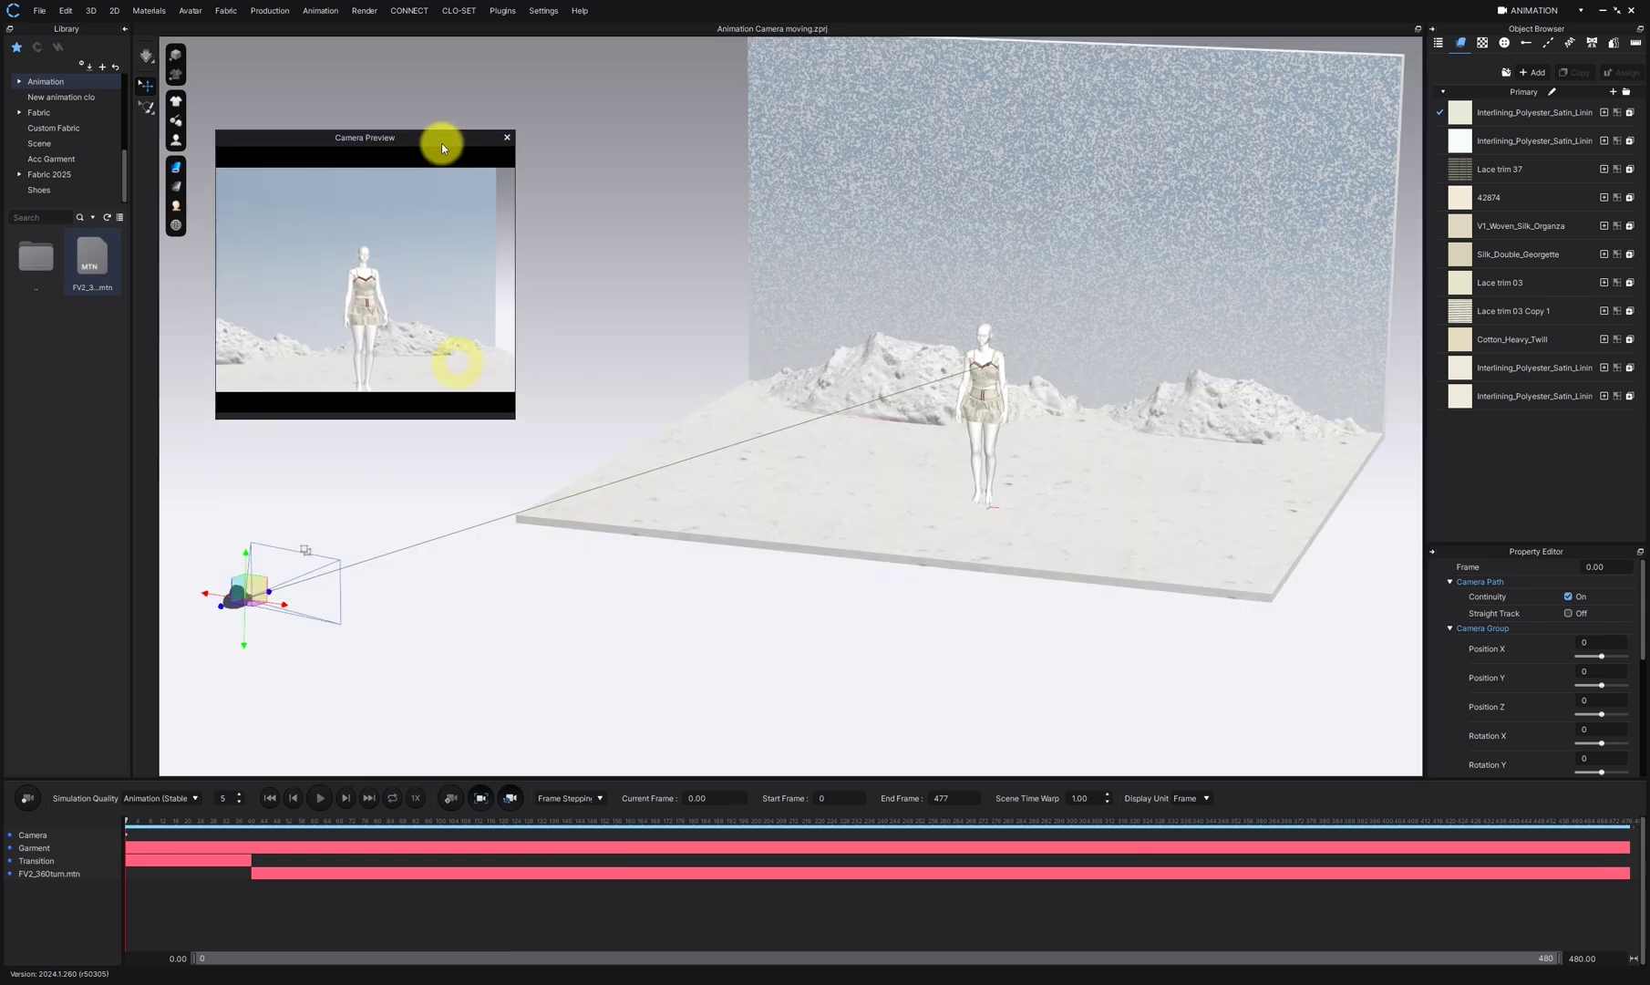
pyautogui.moveTo(810, 541); pyautogui.dragTo(803, 543, button='right')
pyautogui.scroll(-5, 802, 541)
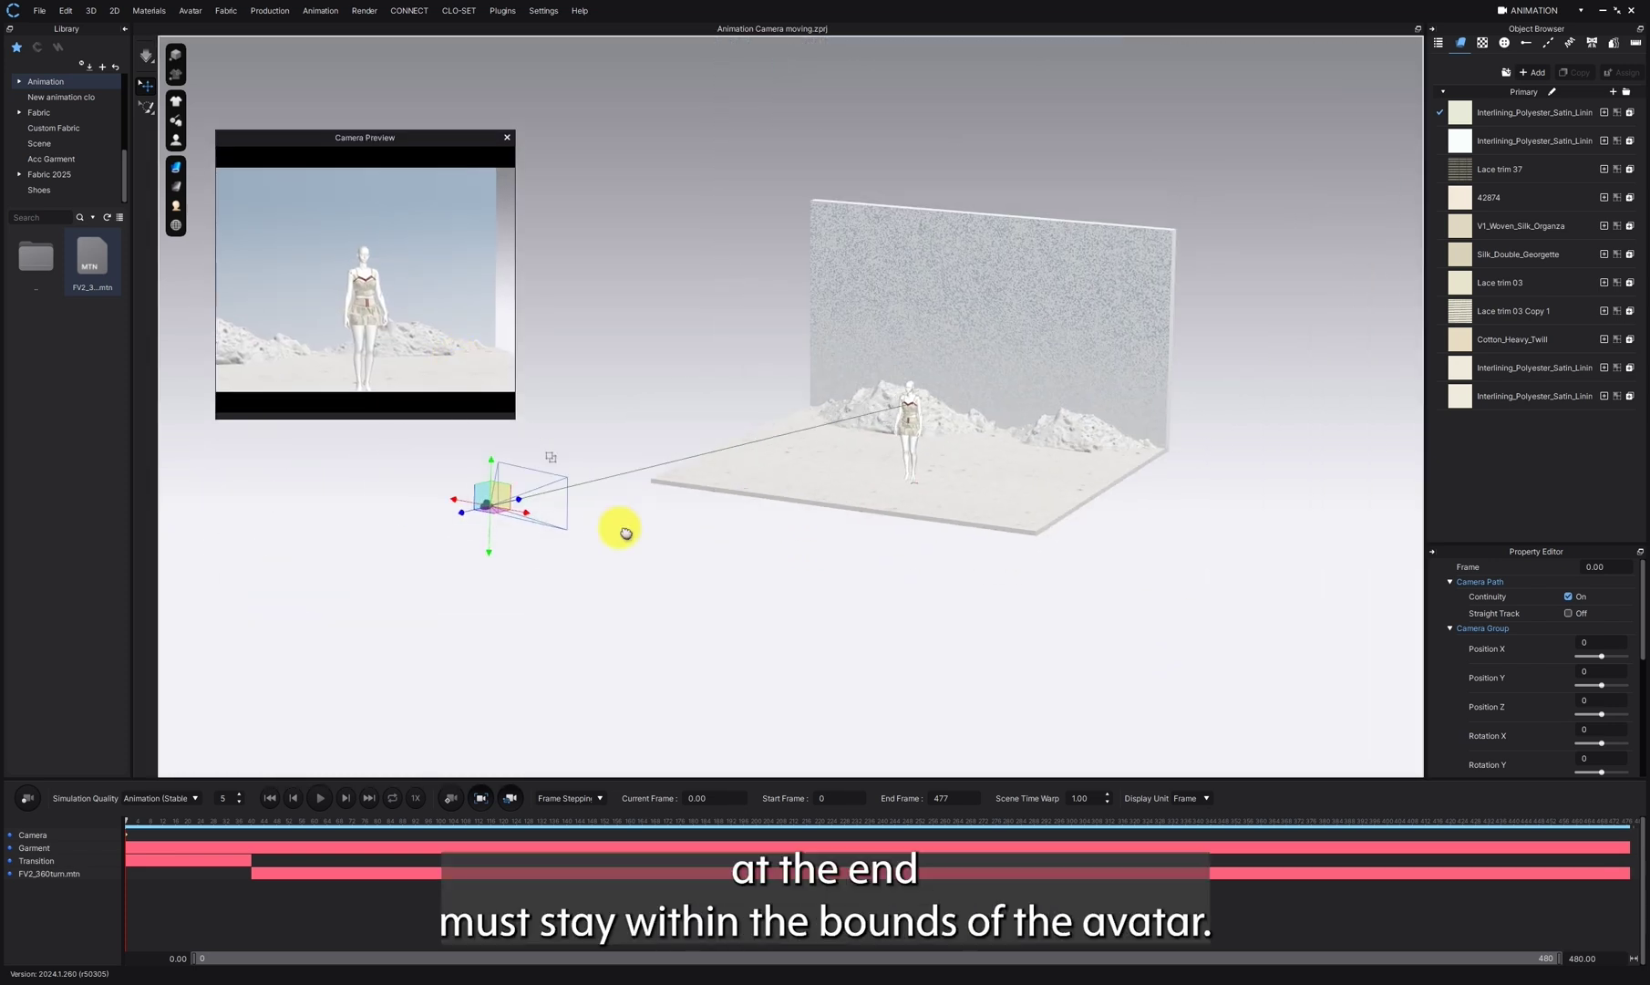
pyautogui.moveTo(493, 513); pyautogui.dragTo(626, 488)
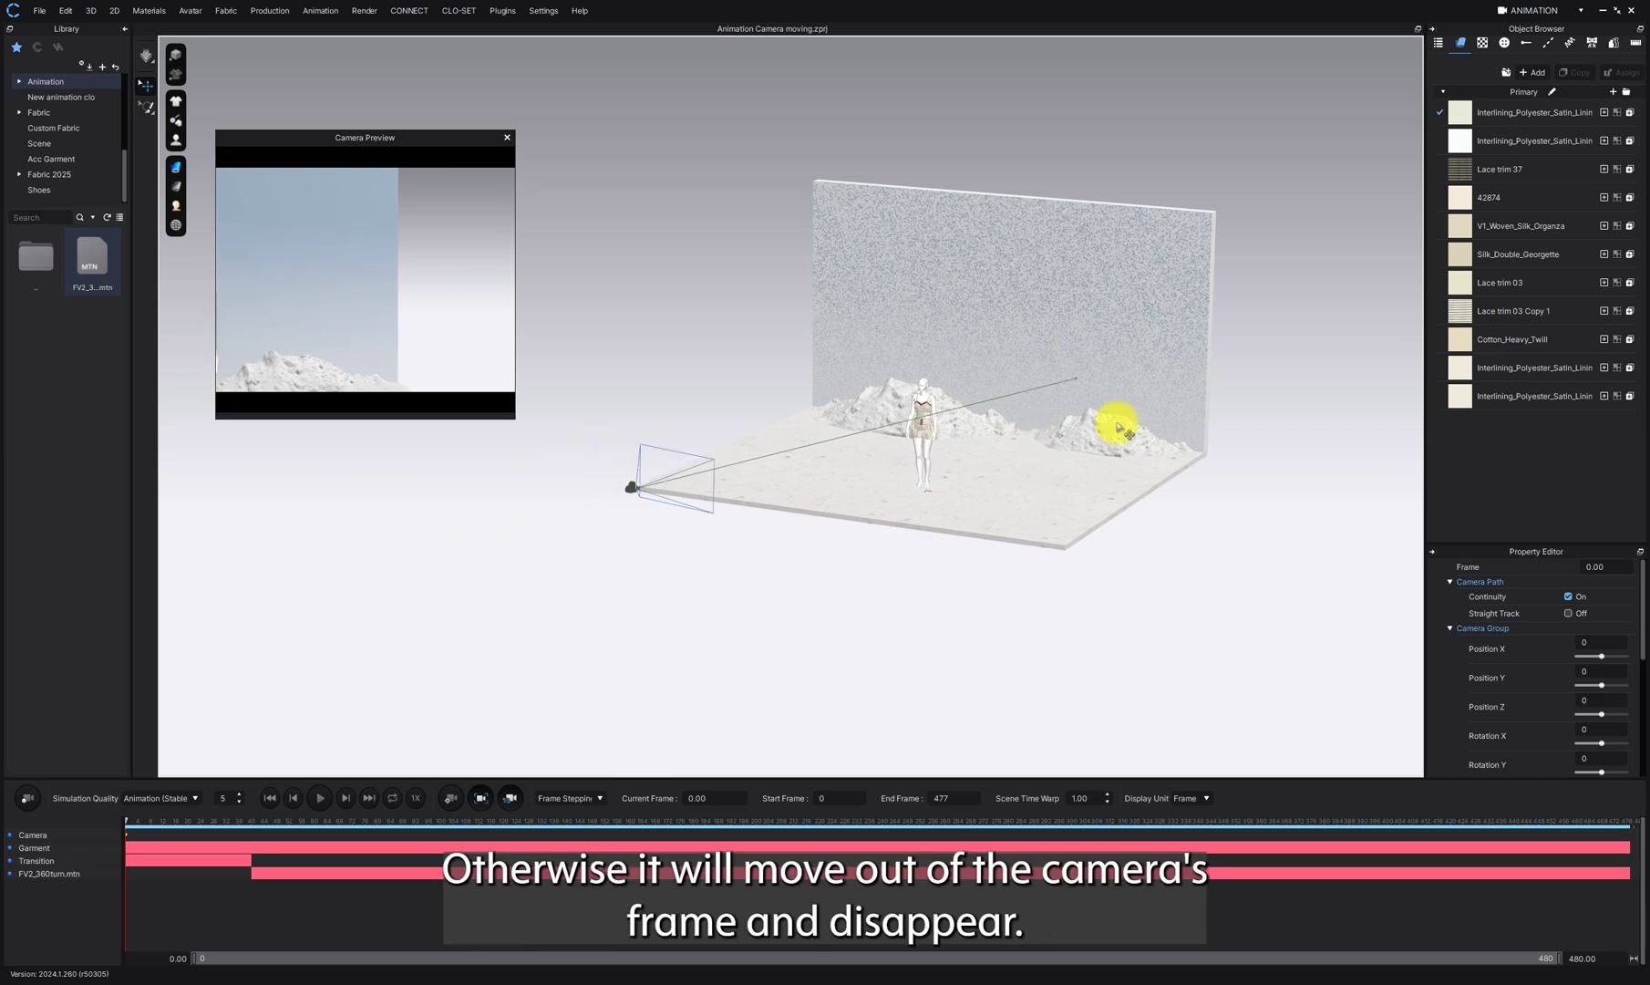
# Bring the end point of the camera's main line back from the rocks onto the avatar's center, and place the Camera Preview window lower
pyautogui.moveTo(1100, 416); pyautogui.dragTo(886, 426)
pyautogui.moveTo(880, 449); pyautogui.dragTo(921, 461, button='right')
pyautogui.moveTo(915, 459); pyautogui.dragTo(900, 454)
pyautogui.moveTo(403, 142); pyautogui.dragTo(412, 300)
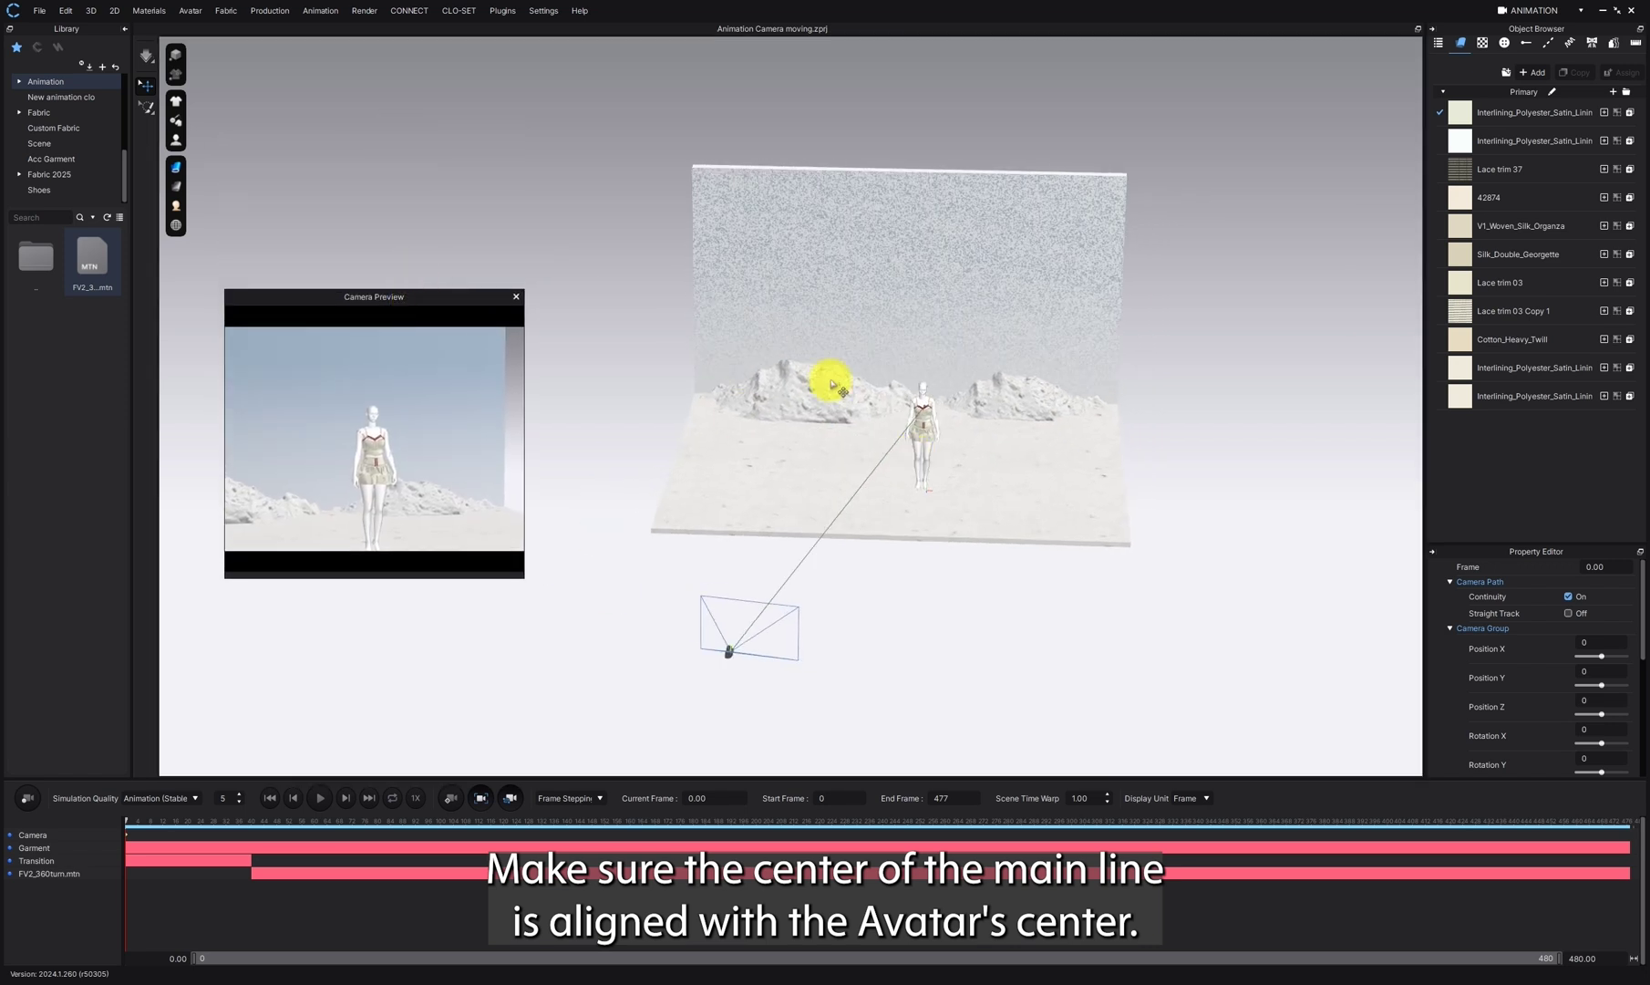
# Shift the camera and its target together by the midpoint of the main line, lowering it slightly and nudging it sideways
pyautogui.moveTo(930, 424); pyautogui.dragTo(892, 417, button='right')
pyautogui.scroll(5, 948, 458)
pyautogui.scroll(6, 987, 456)
pyautogui.moveTo(1126, 416); pyautogui.dragTo(975, 351, button='middle')
pyautogui.moveTo(980, 381); pyautogui.dragTo(942, 353, button='right')
pyautogui.moveTo(417, 302); pyautogui.dragTo(221, 383)
pyautogui.moveTo(539, 330); pyautogui.dragTo(685, 323, button='middle')
pyautogui.scroll(-3, 688, 326)
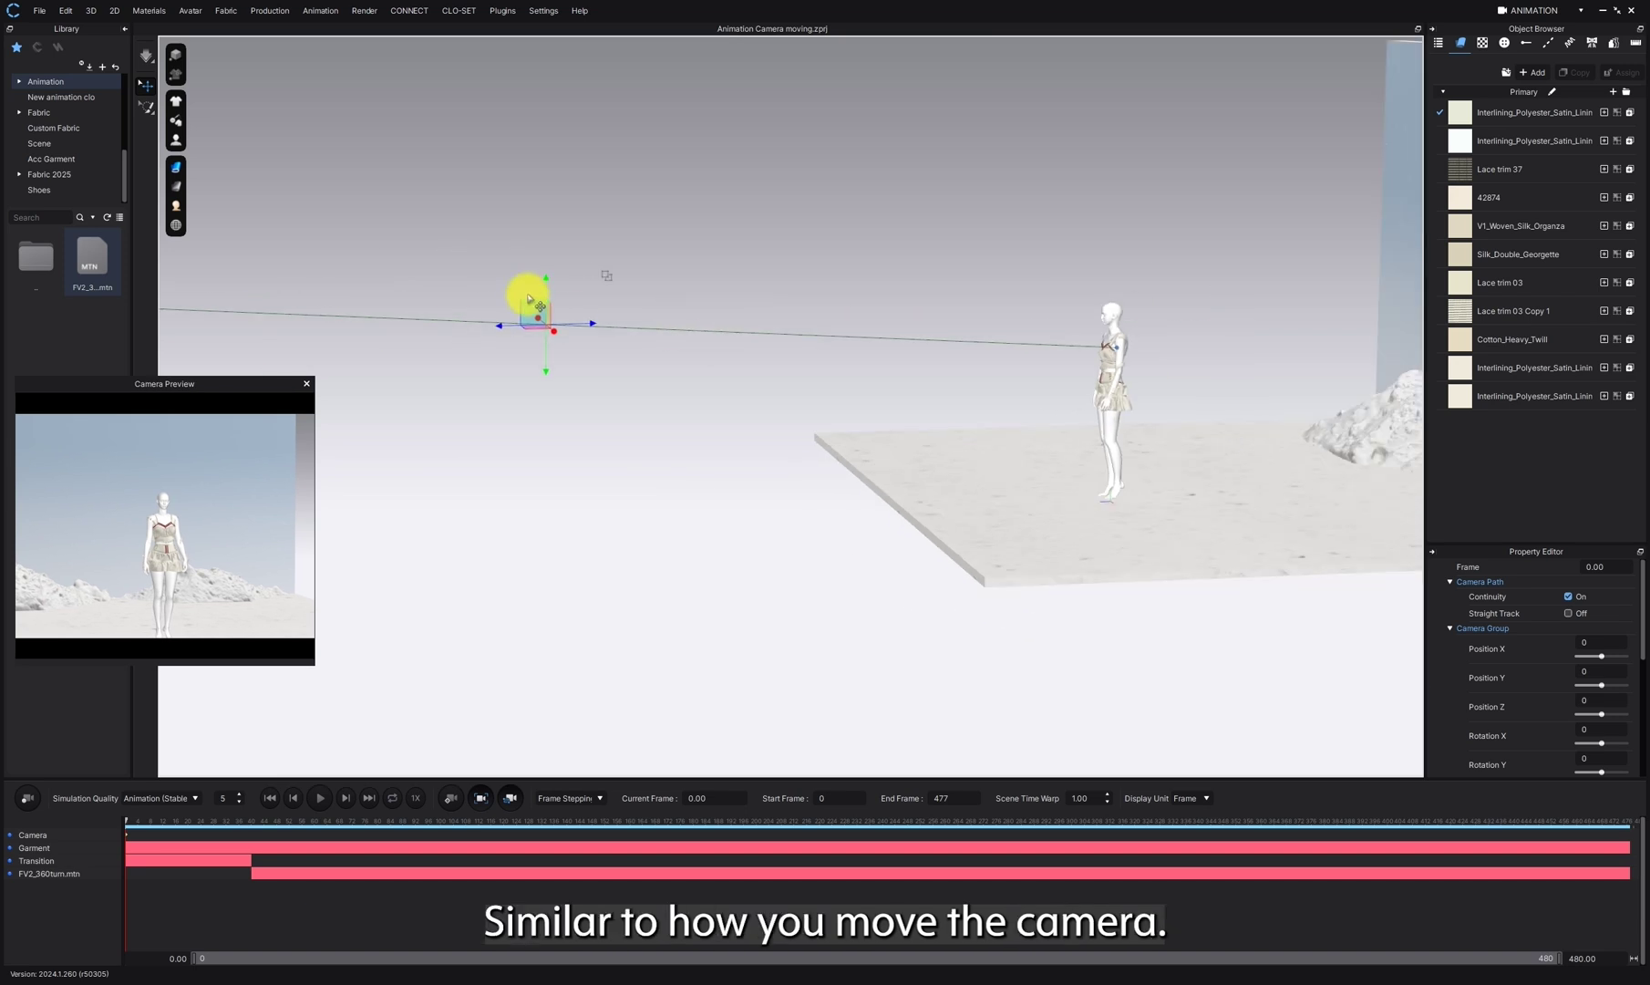
pyautogui.moveTo(545, 284); pyautogui.dragTo(541, 306)
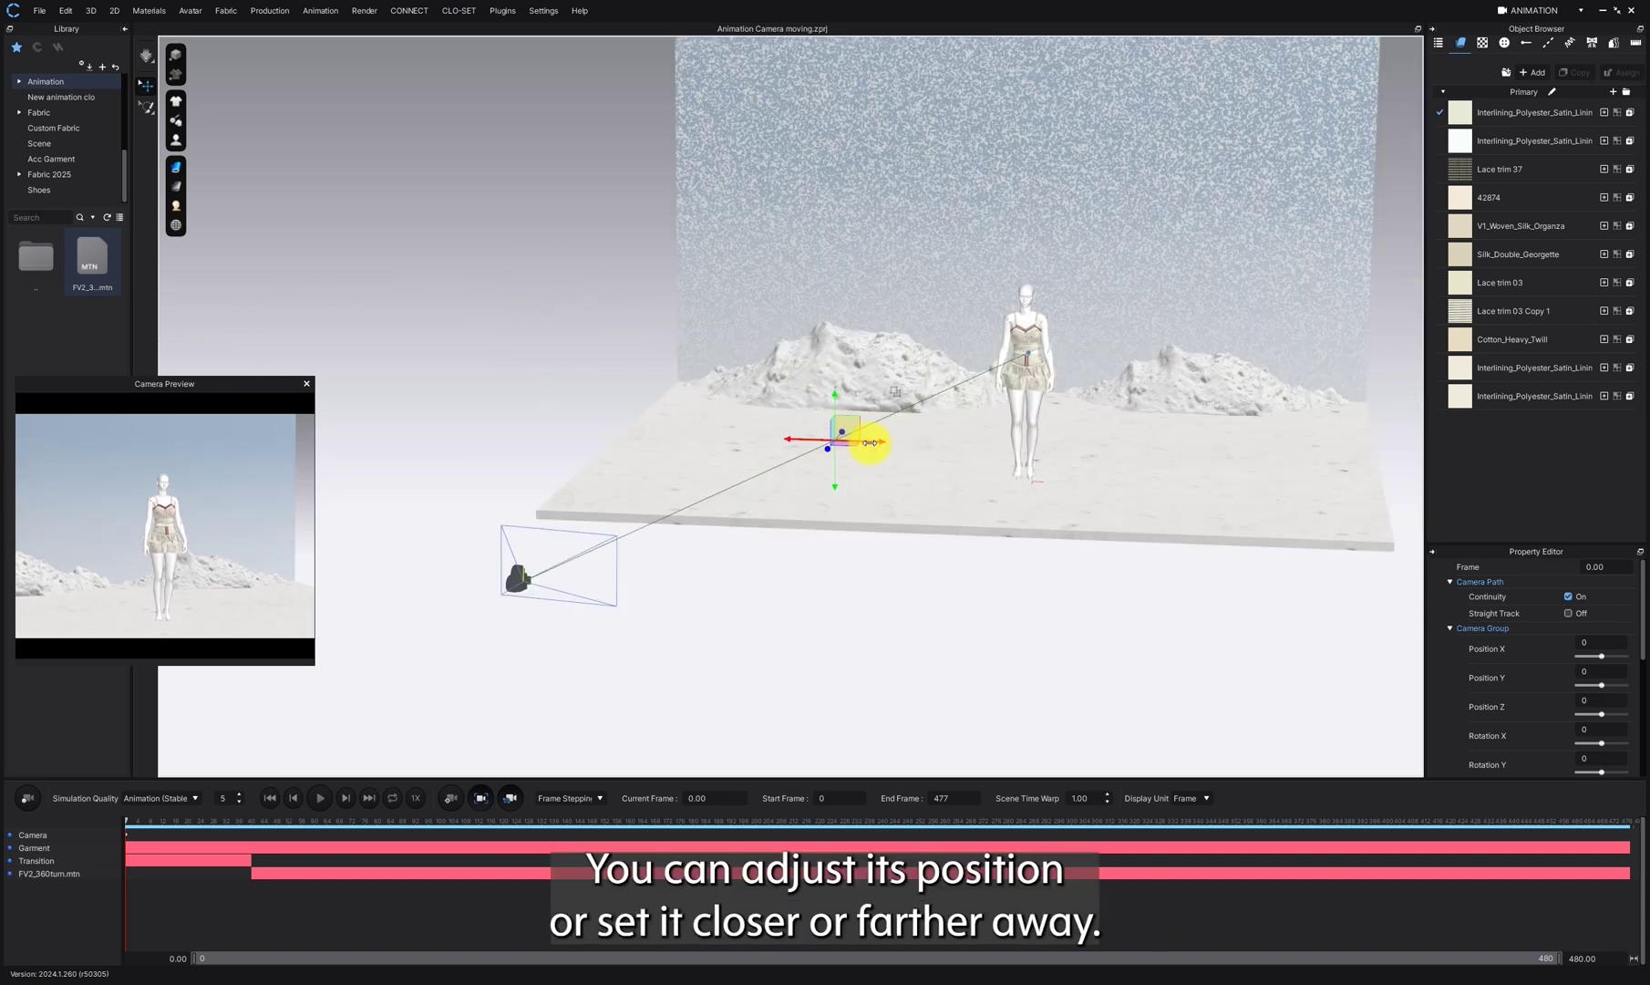
pyautogui.moveTo(871, 443); pyautogui.dragTo(862, 442)
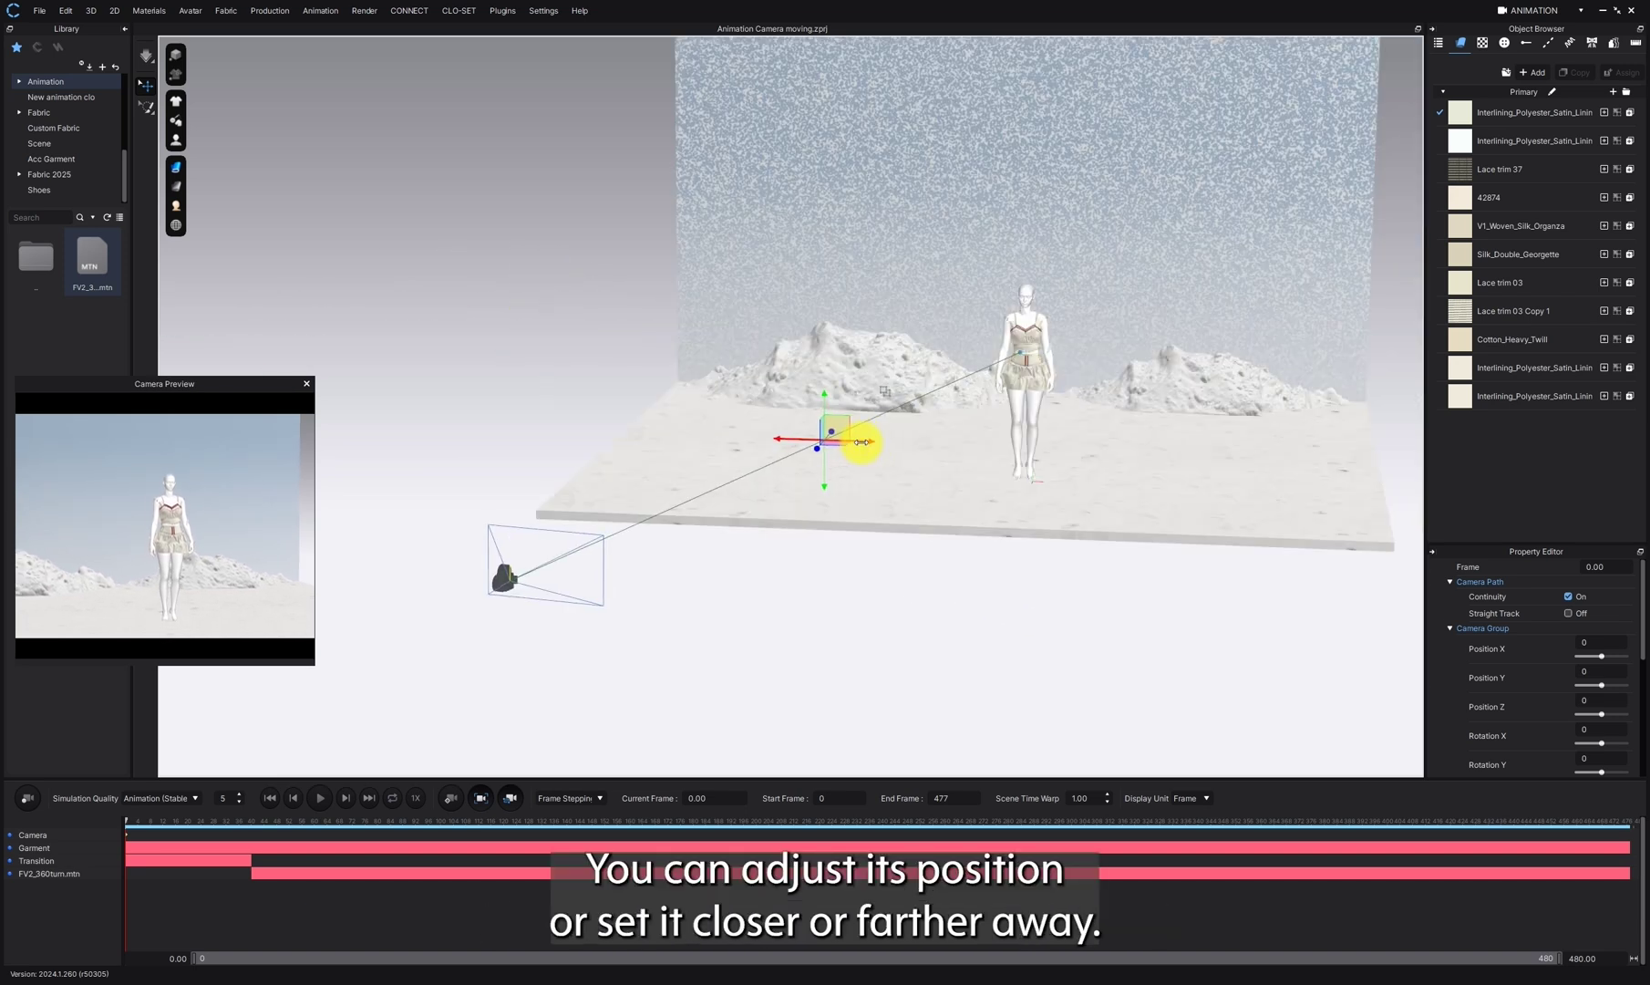
# Move only the camera sideways until it faces the avatar from the front, and set the Camera Preview window beside the stage
pyautogui.scroll(-4, 770, 520)
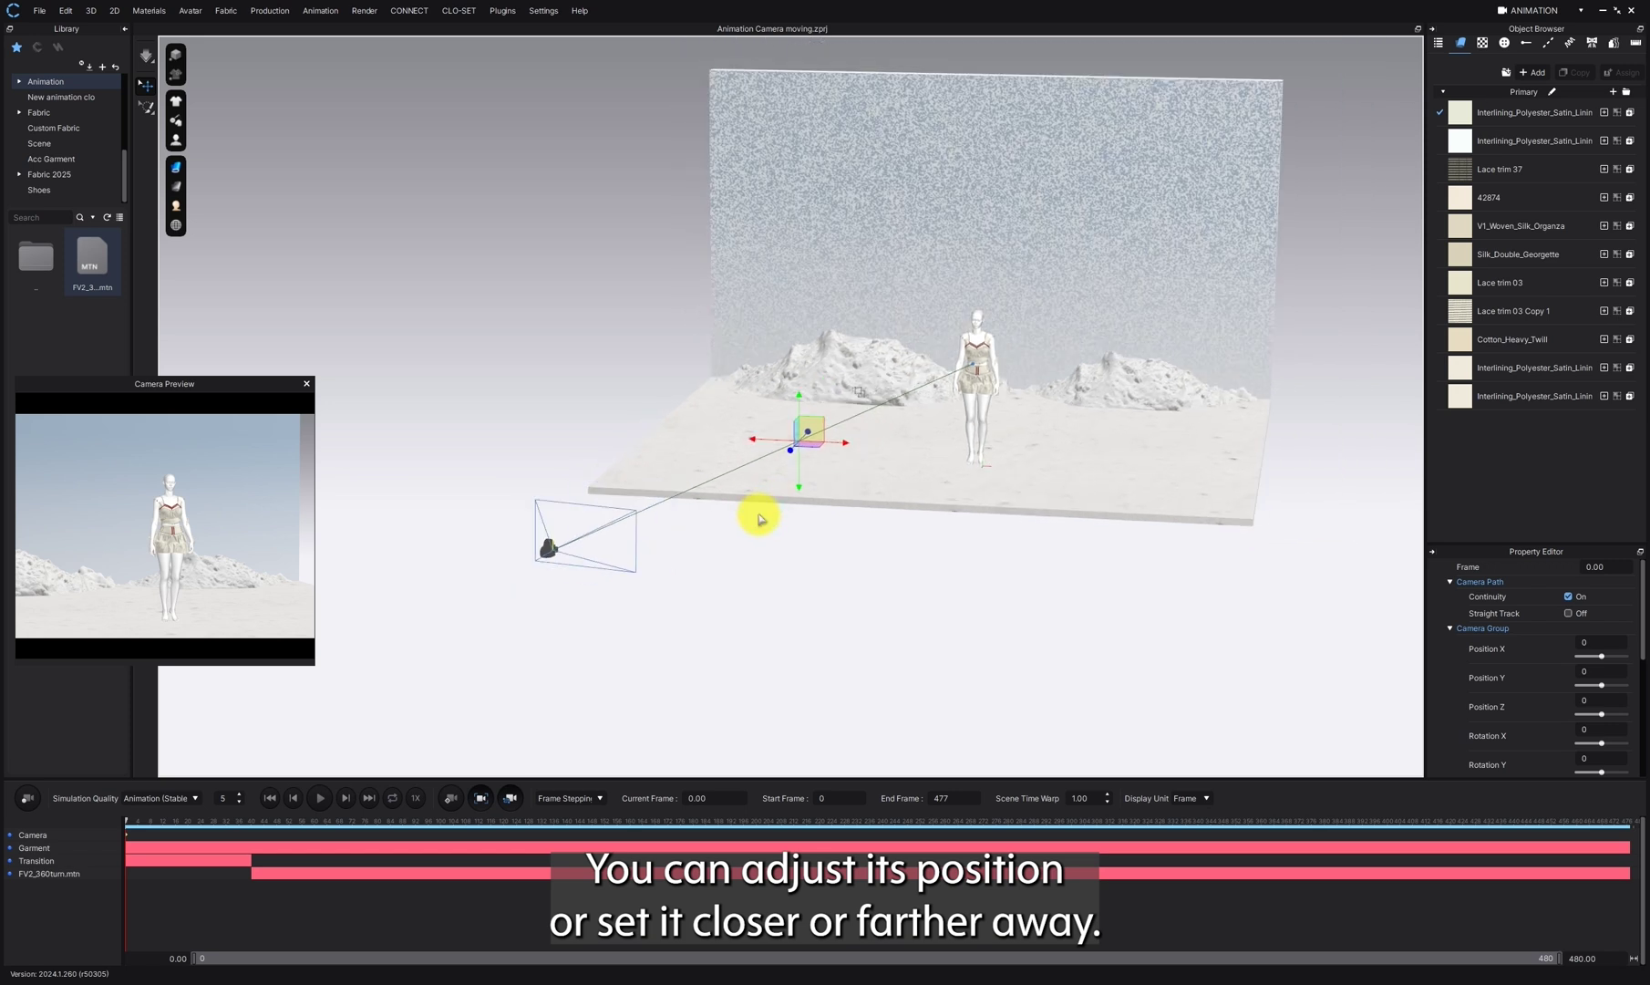
pyautogui.click(552, 551)
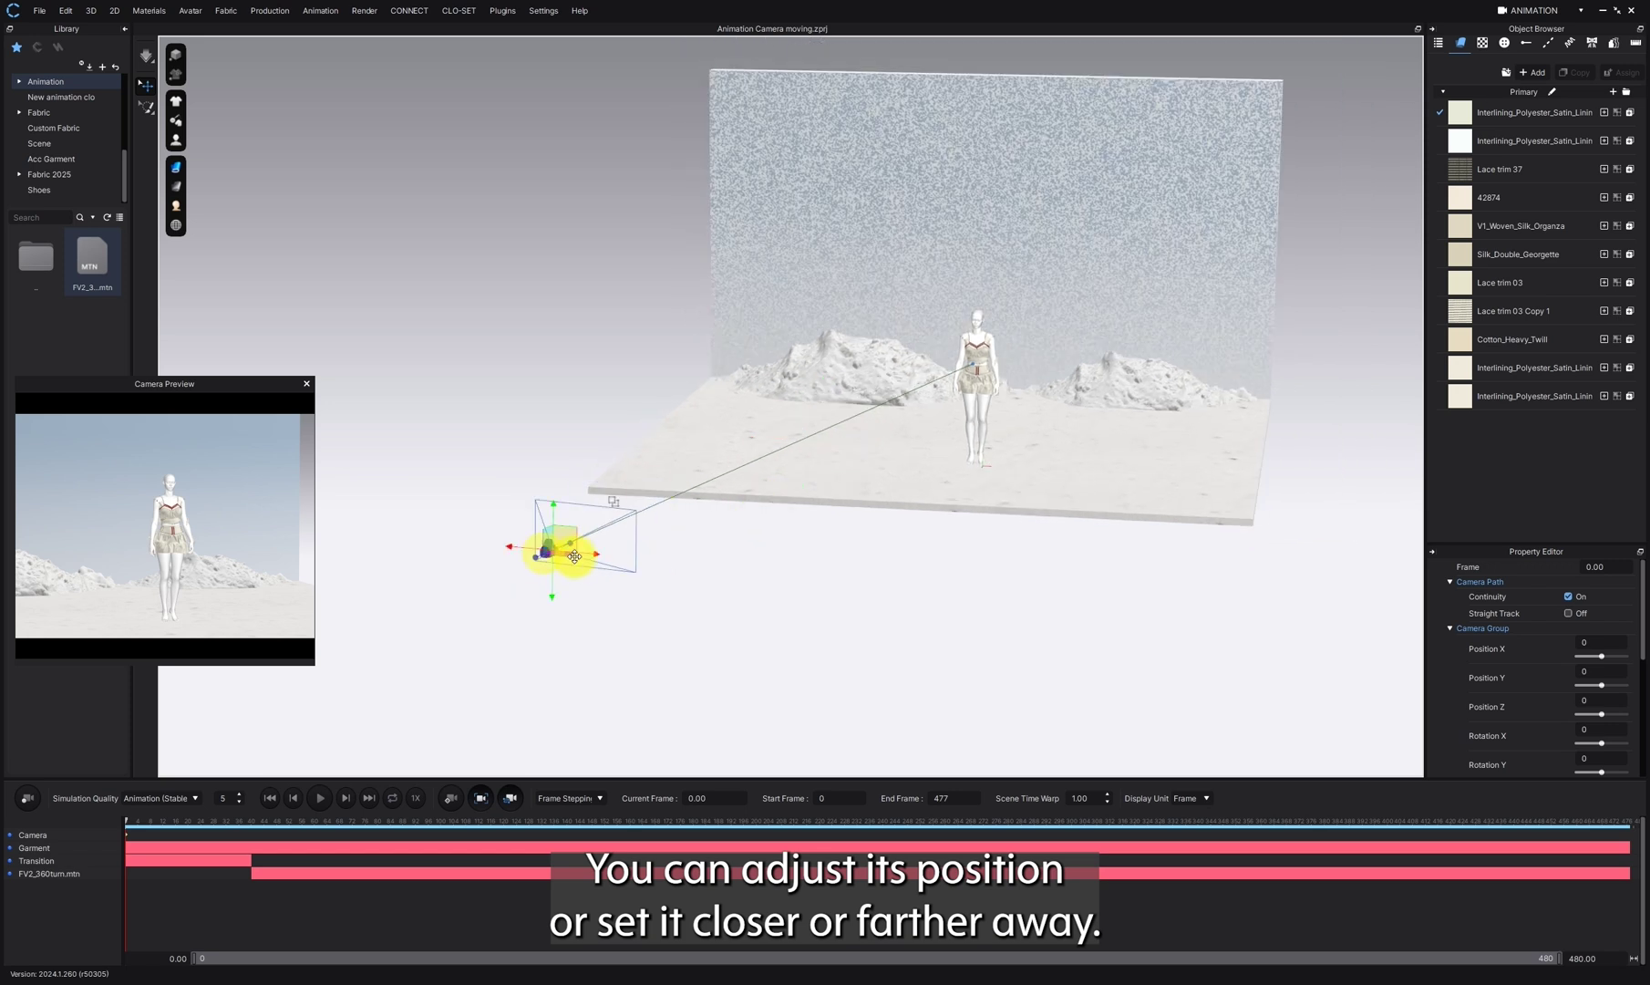
pyautogui.moveTo(584, 557); pyautogui.dragTo(811, 580)
pyautogui.moveTo(145, 383); pyautogui.dragTo(393, 327)
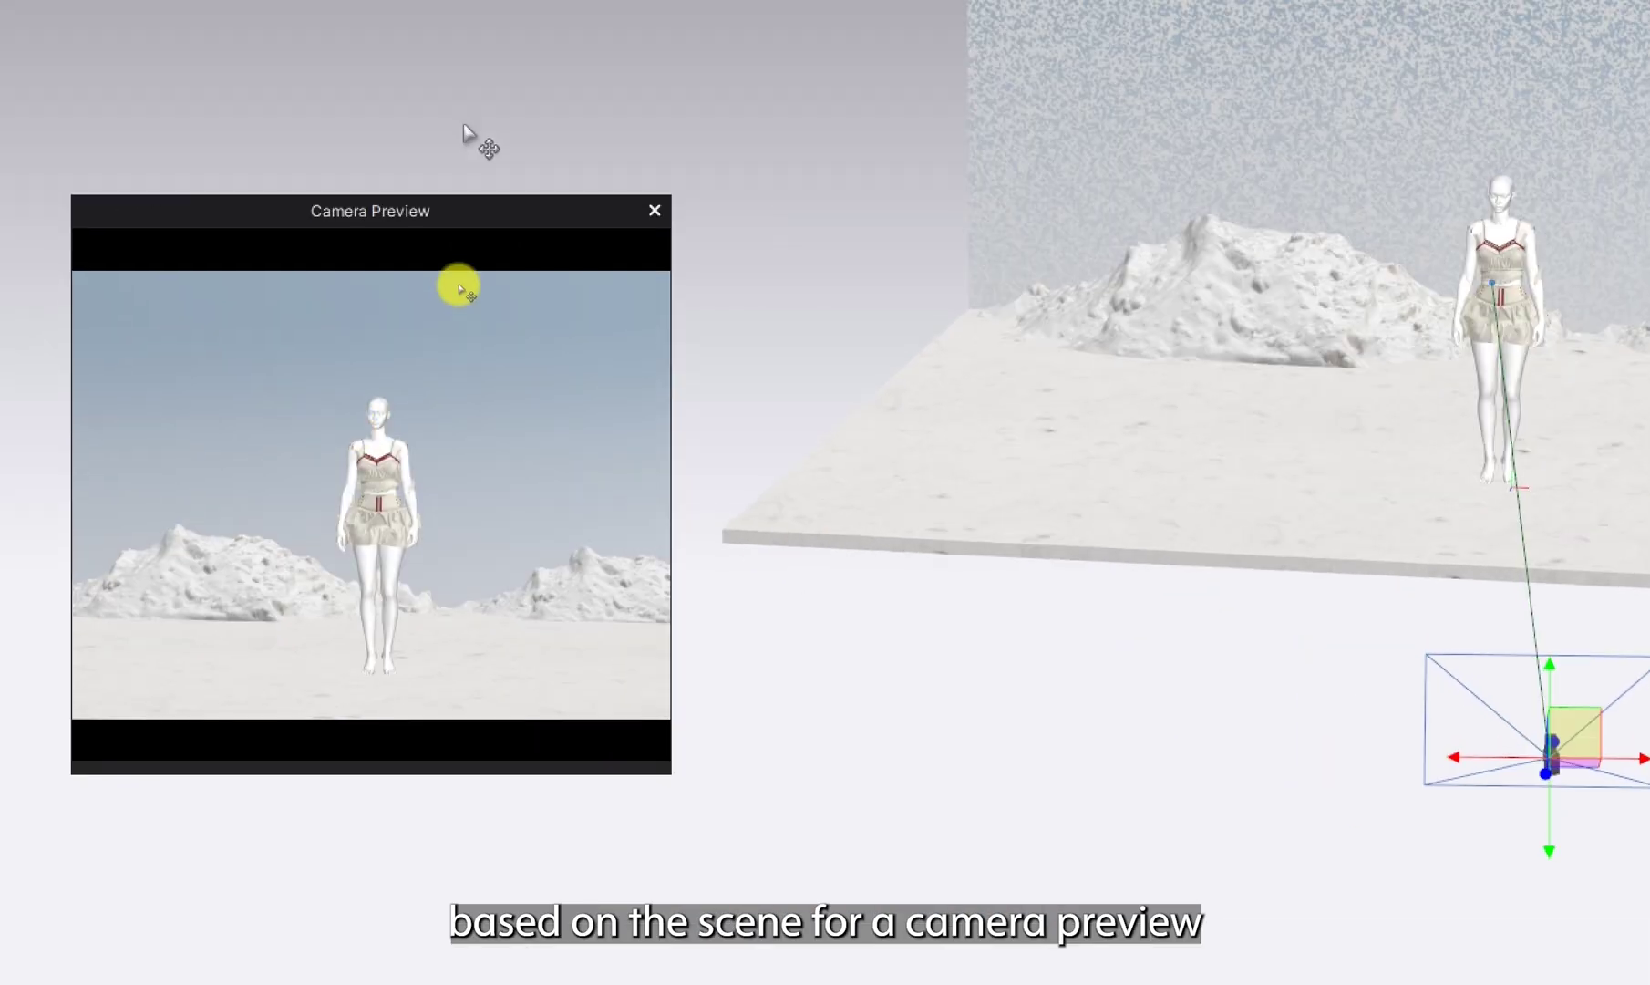
# Key the camera at frame 5, shifting it slightly sideways along the front of the stage
pyautogui.moveTo(981, 601)
pyautogui.mouseDown()
pyautogui.moveTo(729, 527)
pyautogui.moveTo(968, 571)
pyautogui.mouseUp()
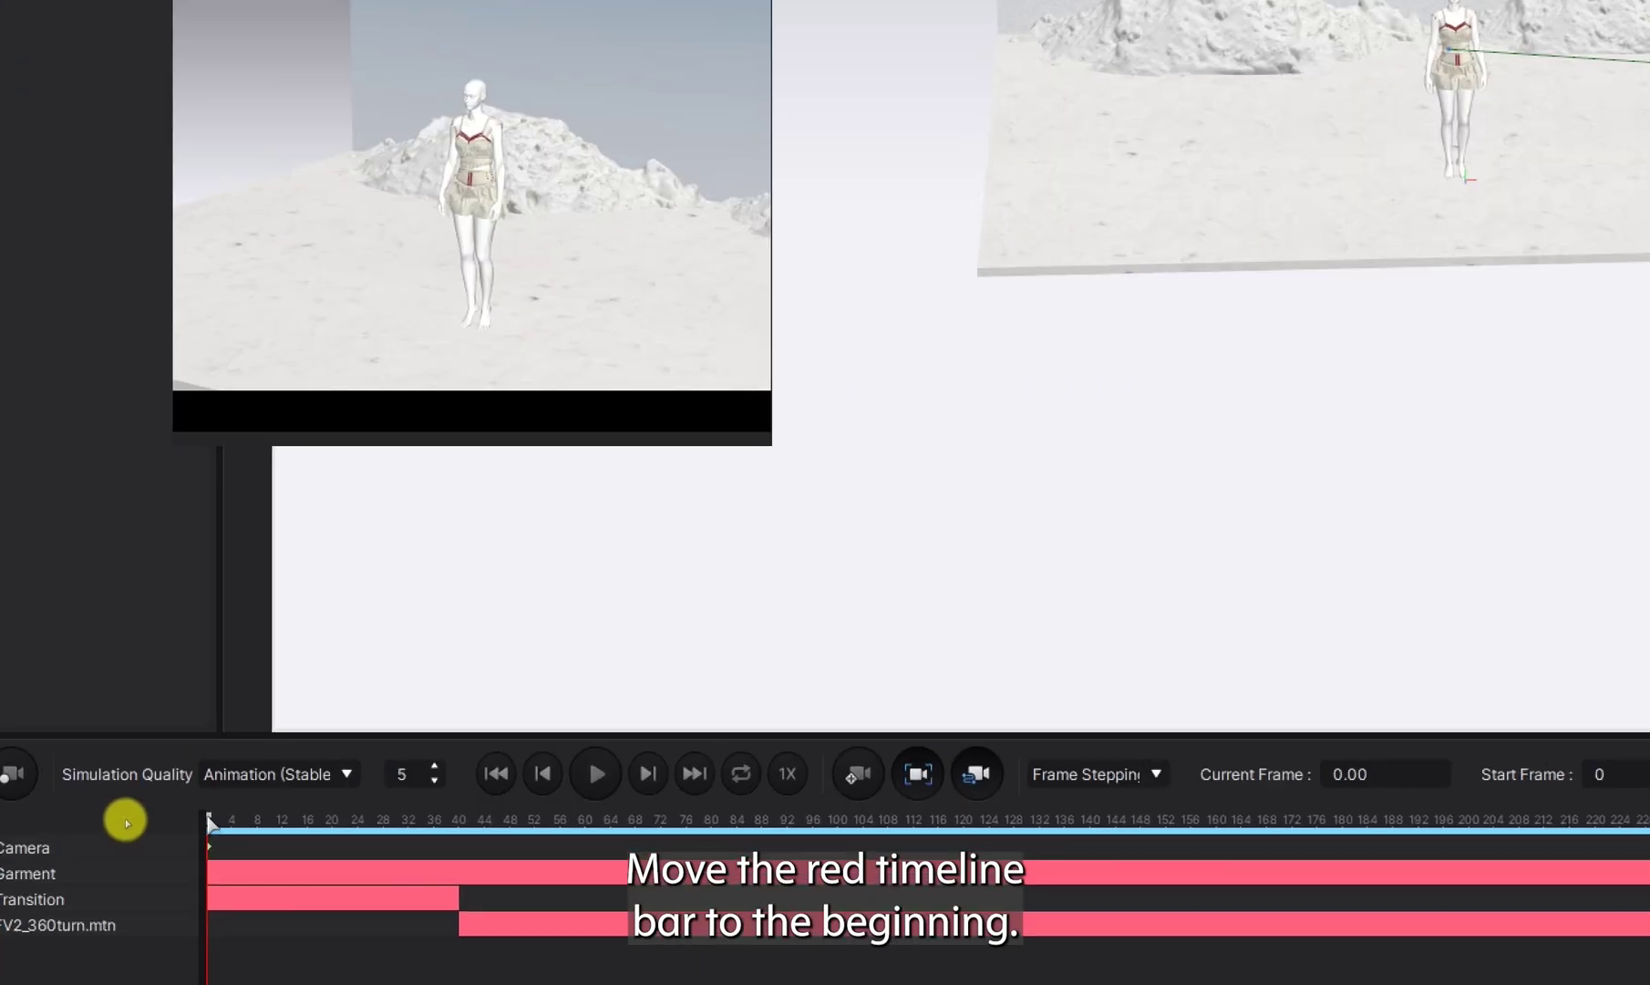
pyautogui.moveTo(220, 818); pyautogui.dragTo(244, 819)
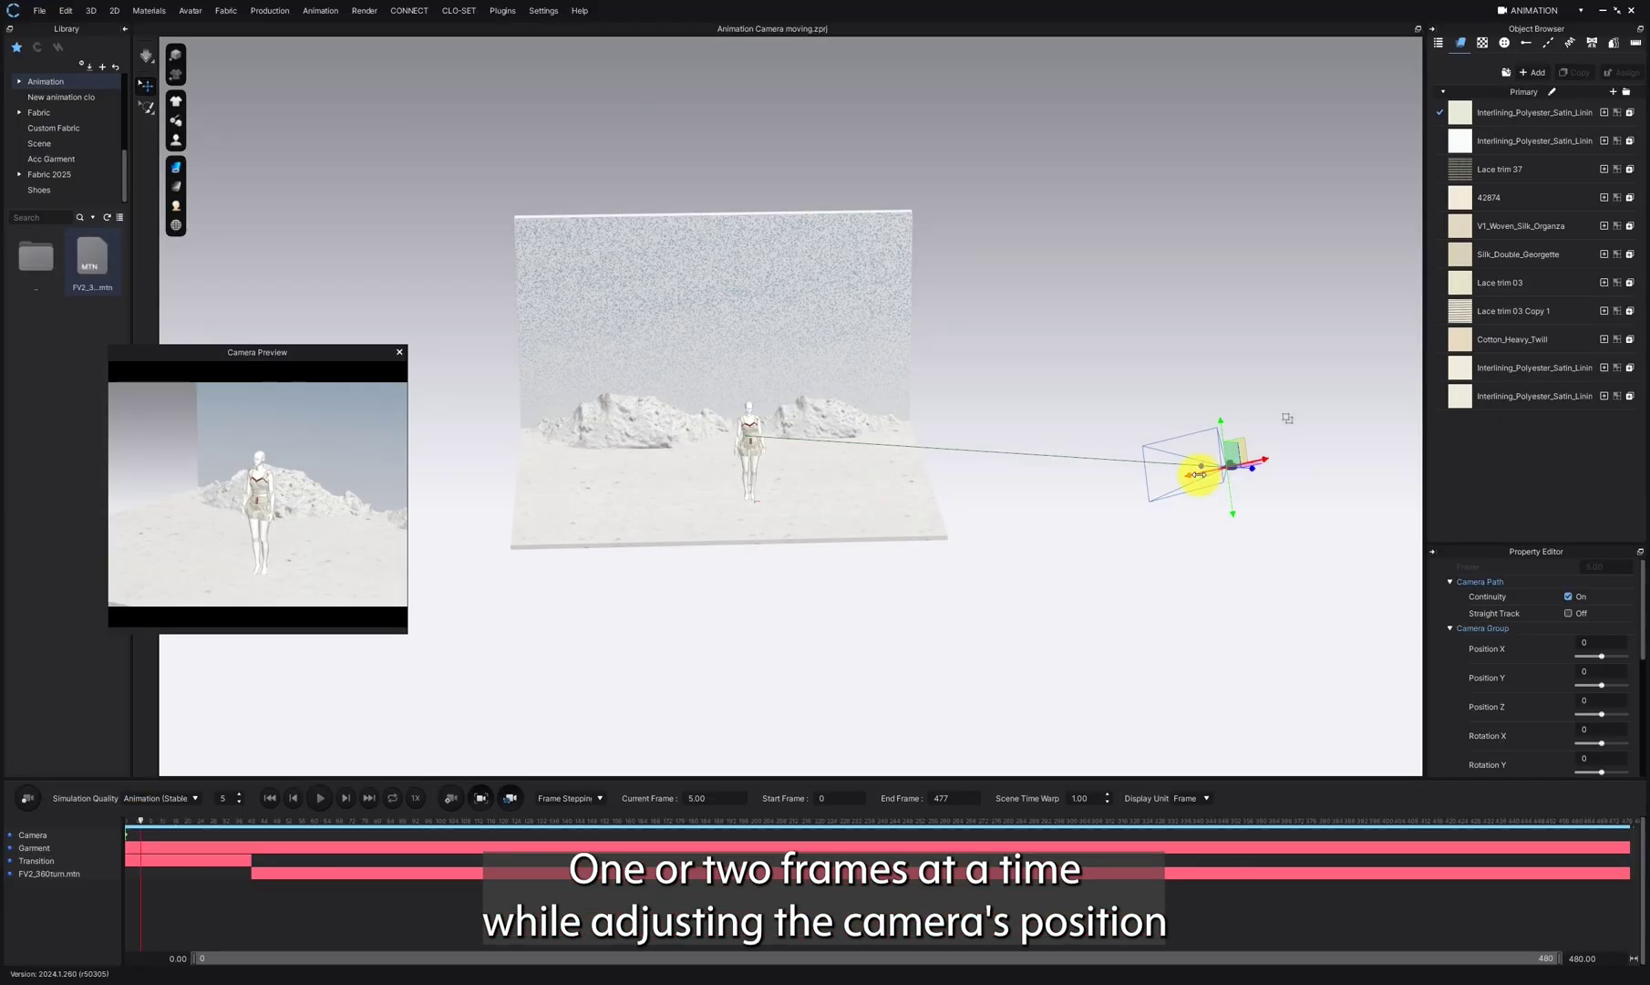
pyautogui.moveTo(1199, 474); pyautogui.dragTo(1169, 481)
pyautogui.moveTo(1224, 521); pyautogui.dragTo(875, 550, button='right')
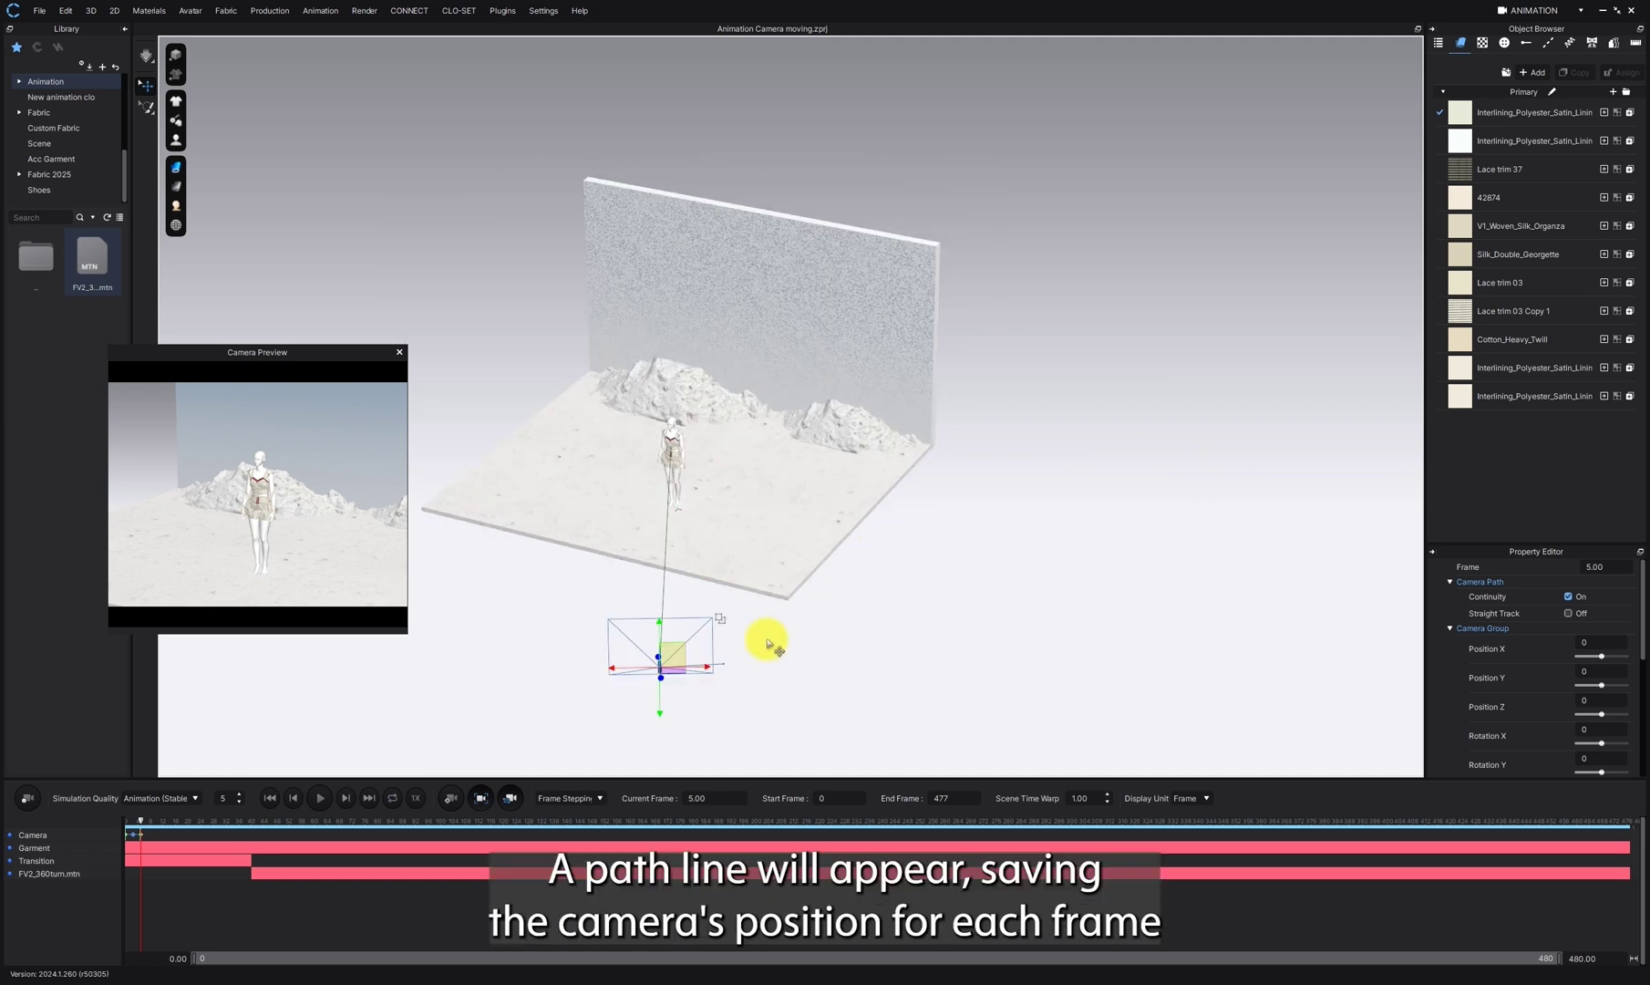
pyautogui.moveTo(704, 667); pyautogui.dragTo(771, 597, button='middle')
# Key the camera at frame 10, sliding it further sideways across the front of the stage
pyautogui.click(141, 822)
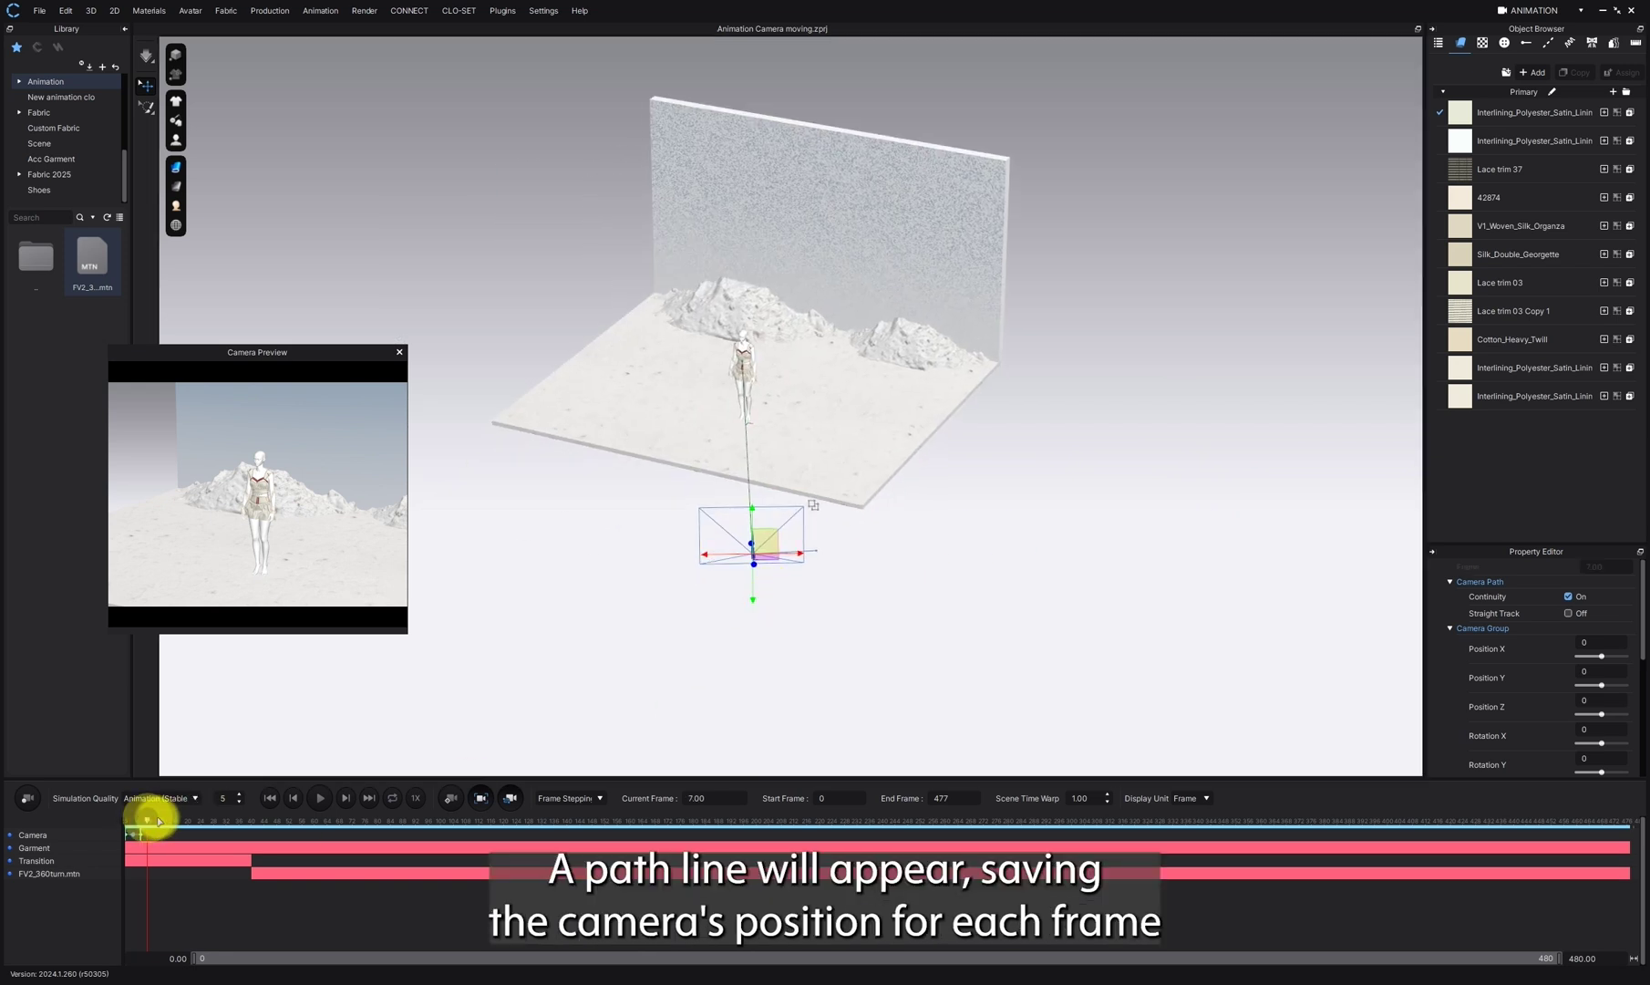
pyautogui.moveTo(160, 820); pyautogui.dragTo(158, 820)
pyautogui.click(815, 559)
pyautogui.moveTo(801, 551); pyautogui.dragTo(740, 551)
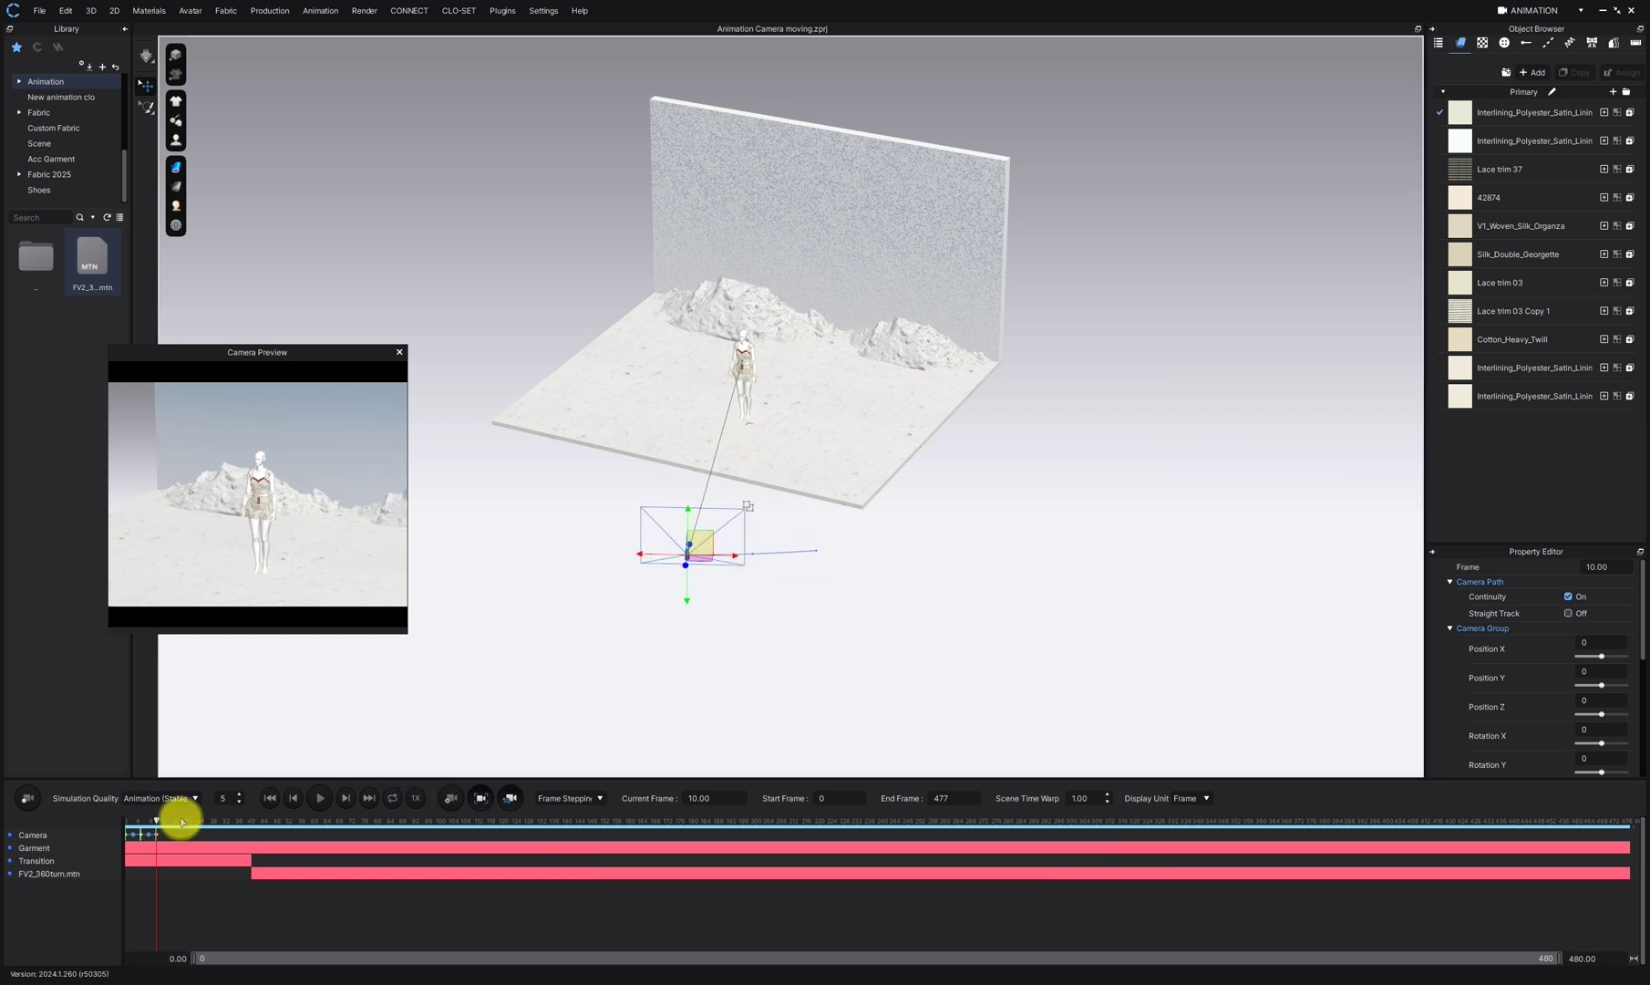
# Key the camera at frames 16 and 21, extending its sideways path past the avatar
pyautogui.moveTo(158, 820); pyautogui.dragTo(163, 820)
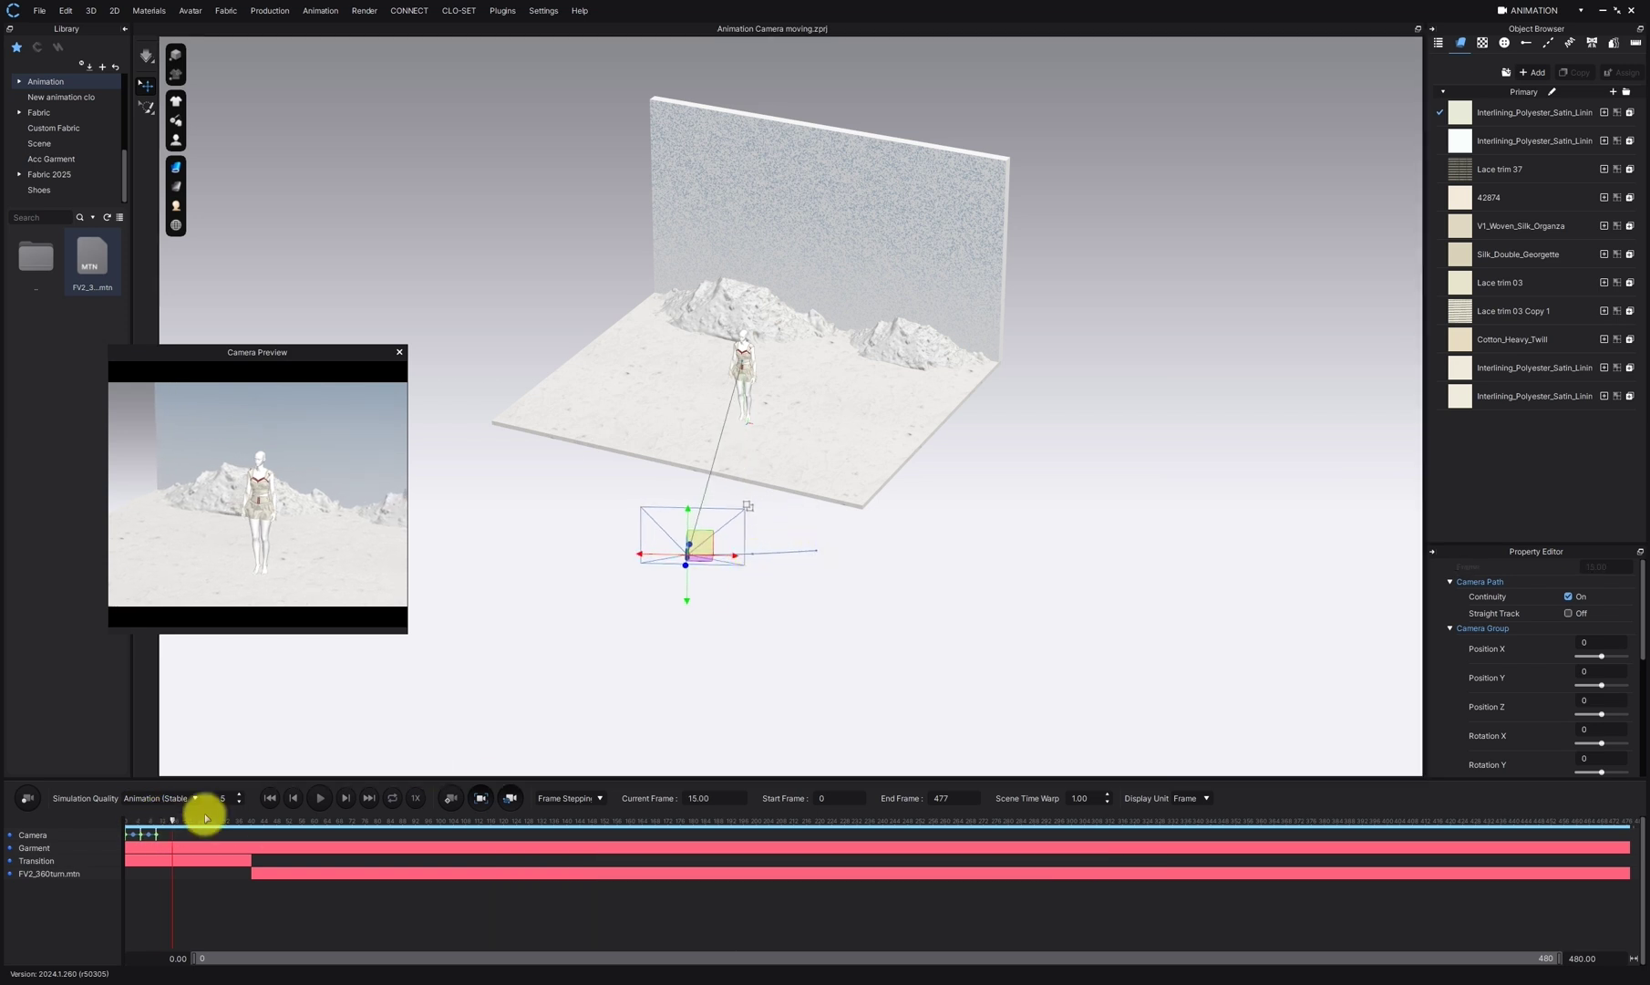
pyautogui.moveTo(731, 554); pyautogui.dragTo(639, 534)
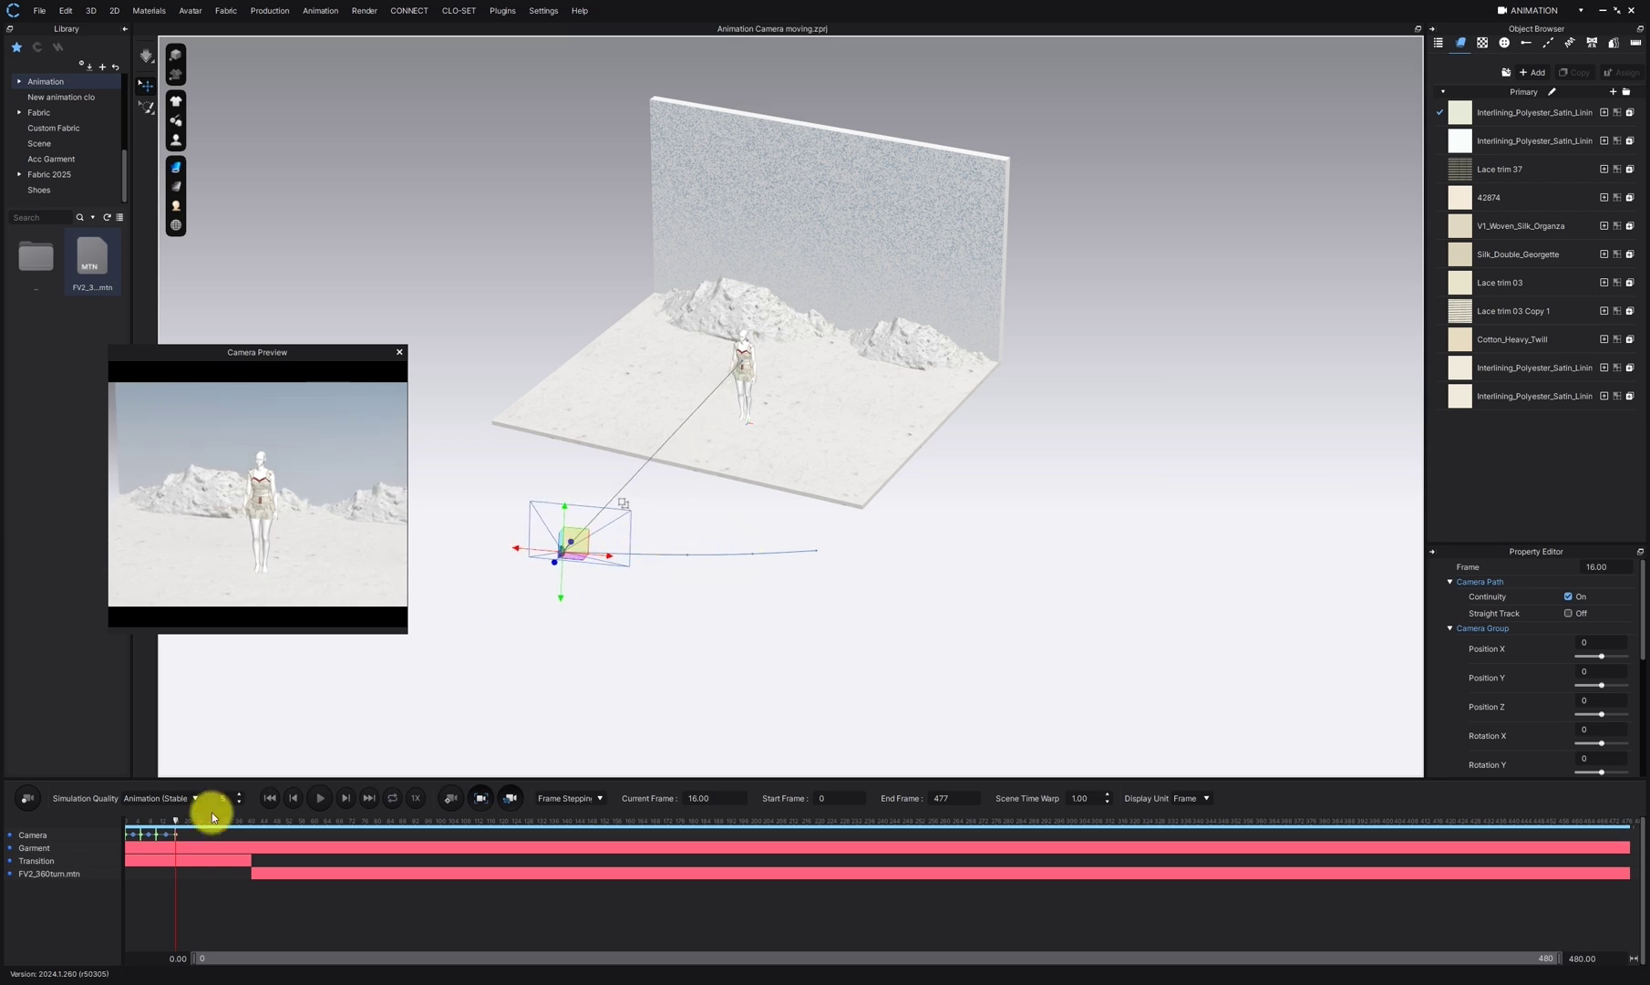
pyautogui.moveTo(175, 822); pyautogui.dragTo(183, 823)
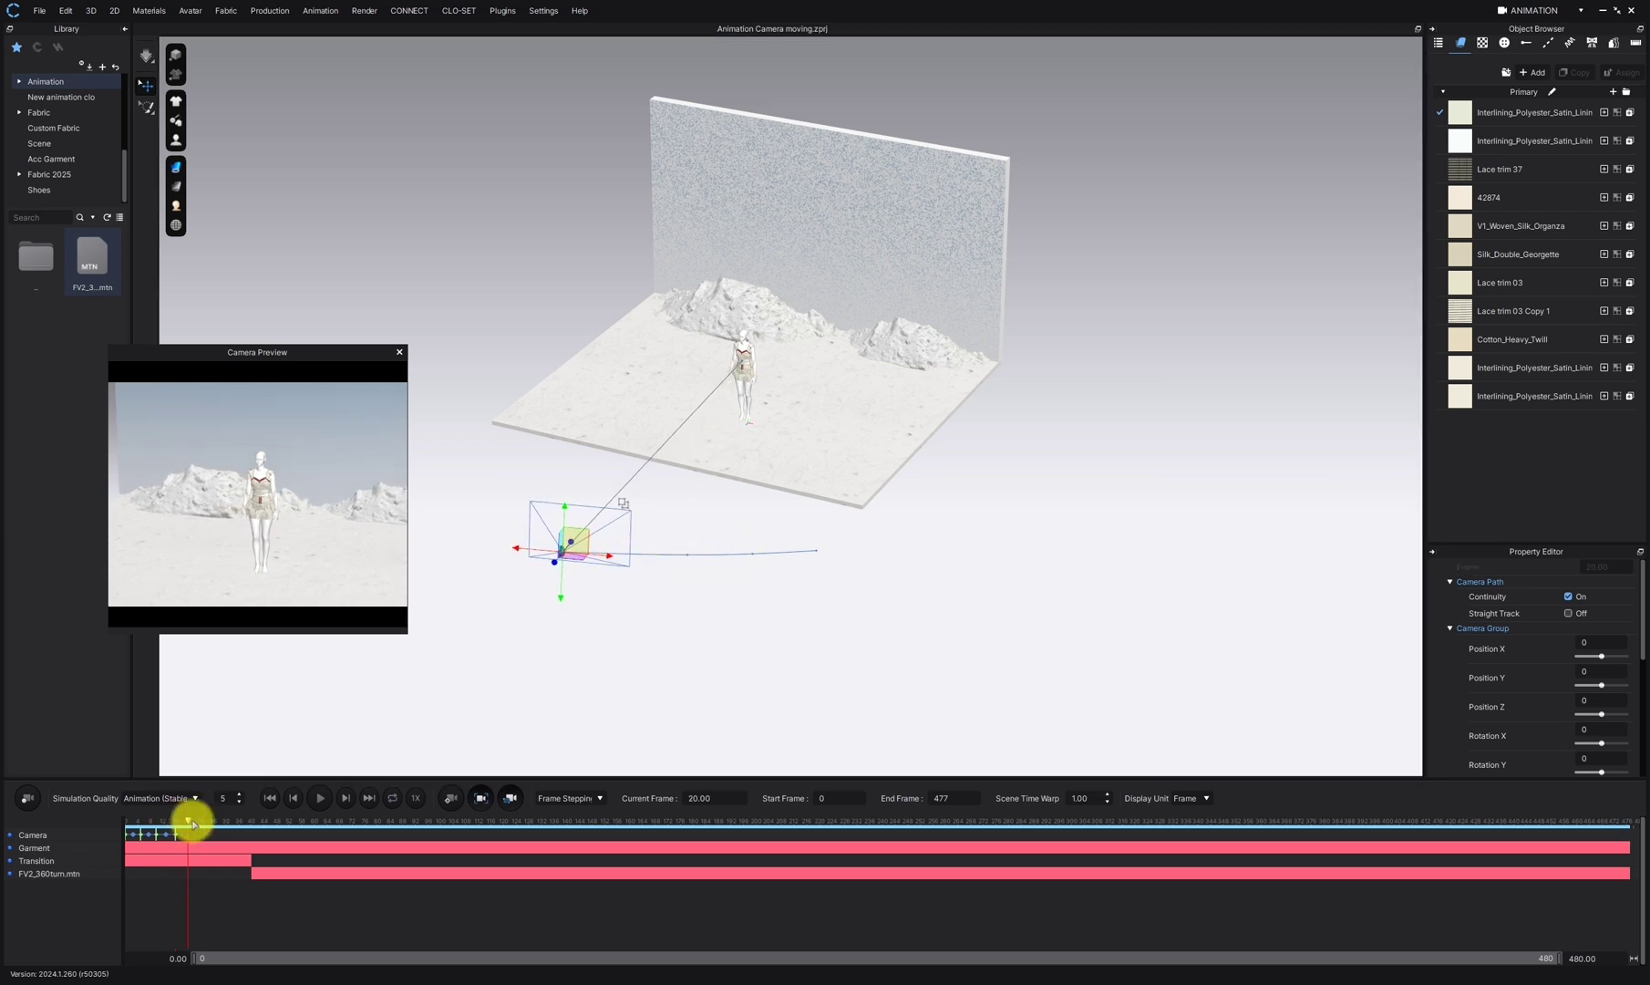
pyautogui.moveTo(612, 555); pyautogui.dragTo(577, 553)
# Turn on Straight Track for the camera path and key the camera at frame 28, moved further sideways
pyautogui.scroll(5, 594, 556)
pyautogui.moveTo(790, 580); pyautogui.dragTo(828, 543, button='middle')
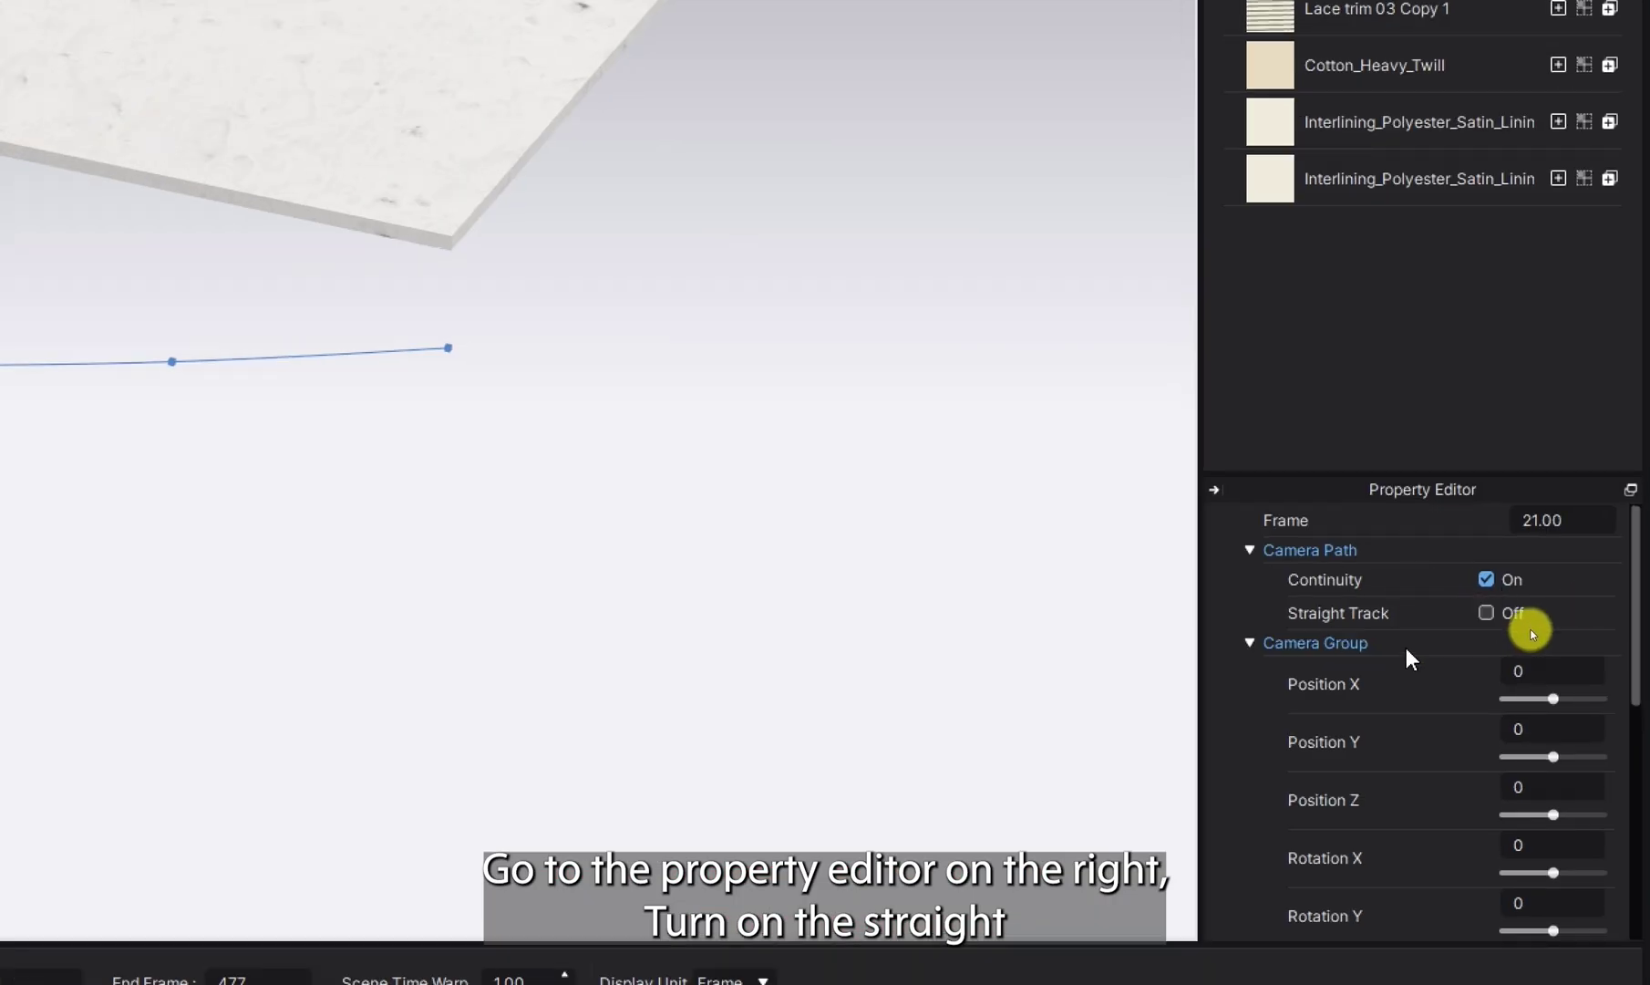
pyautogui.click(1503, 614)
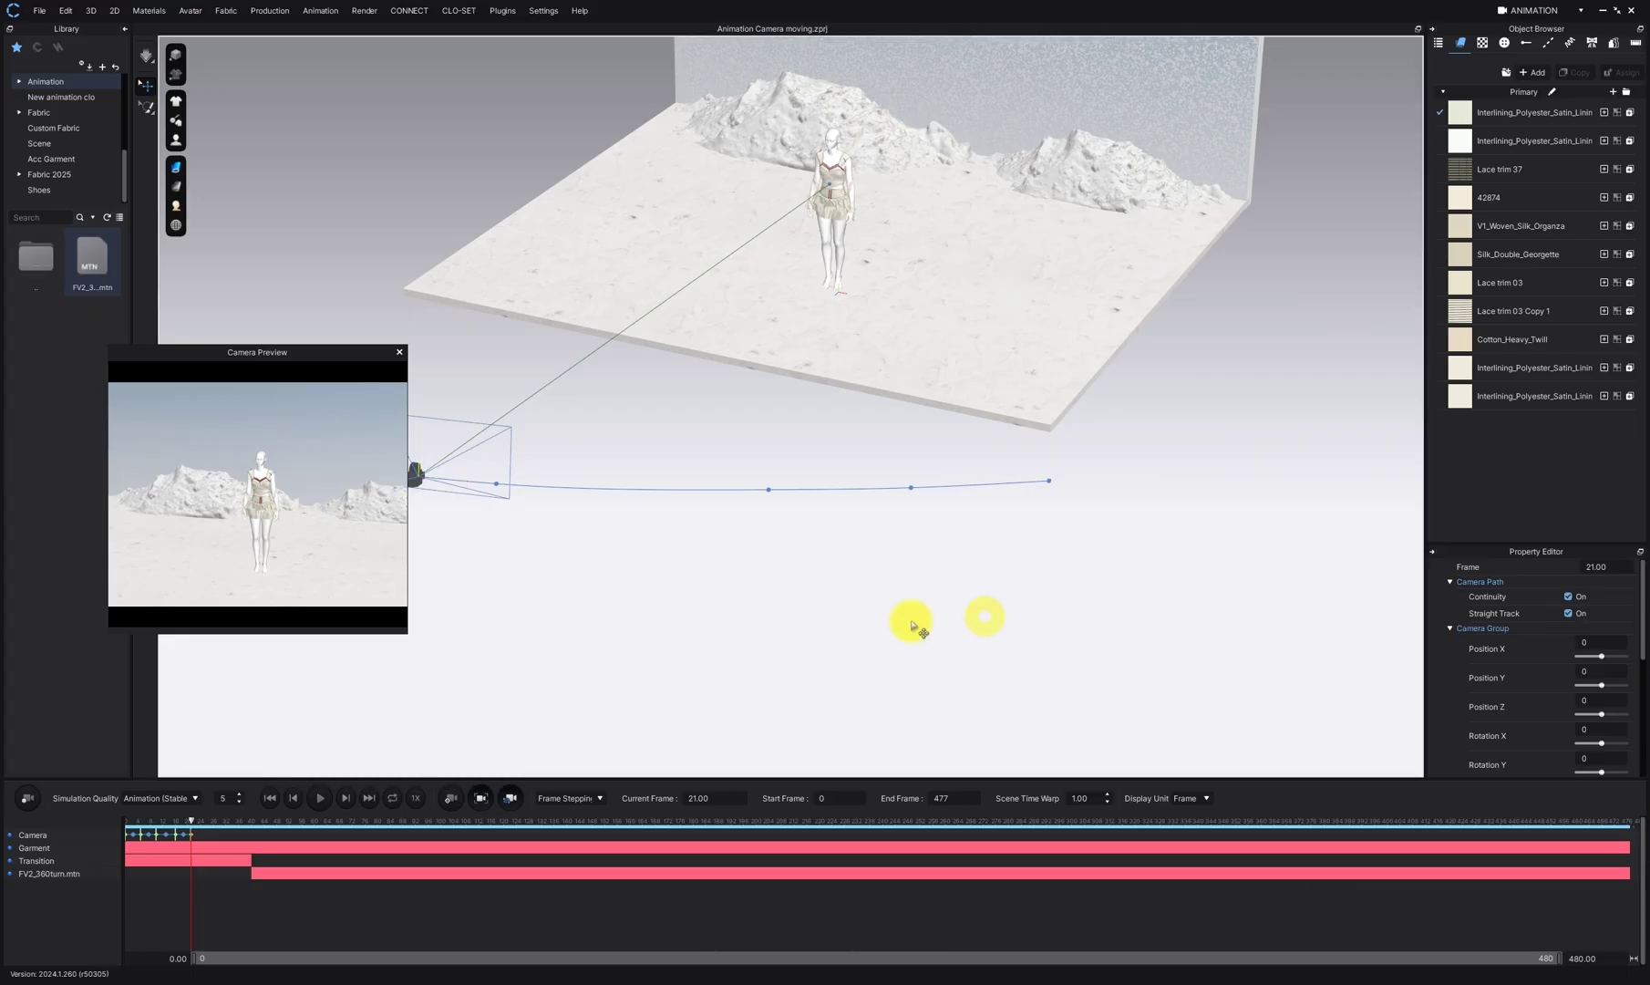
pyautogui.scroll(-2, 636, 606)
pyautogui.moveTo(634, 604); pyautogui.dragTo(635, 594, button='right')
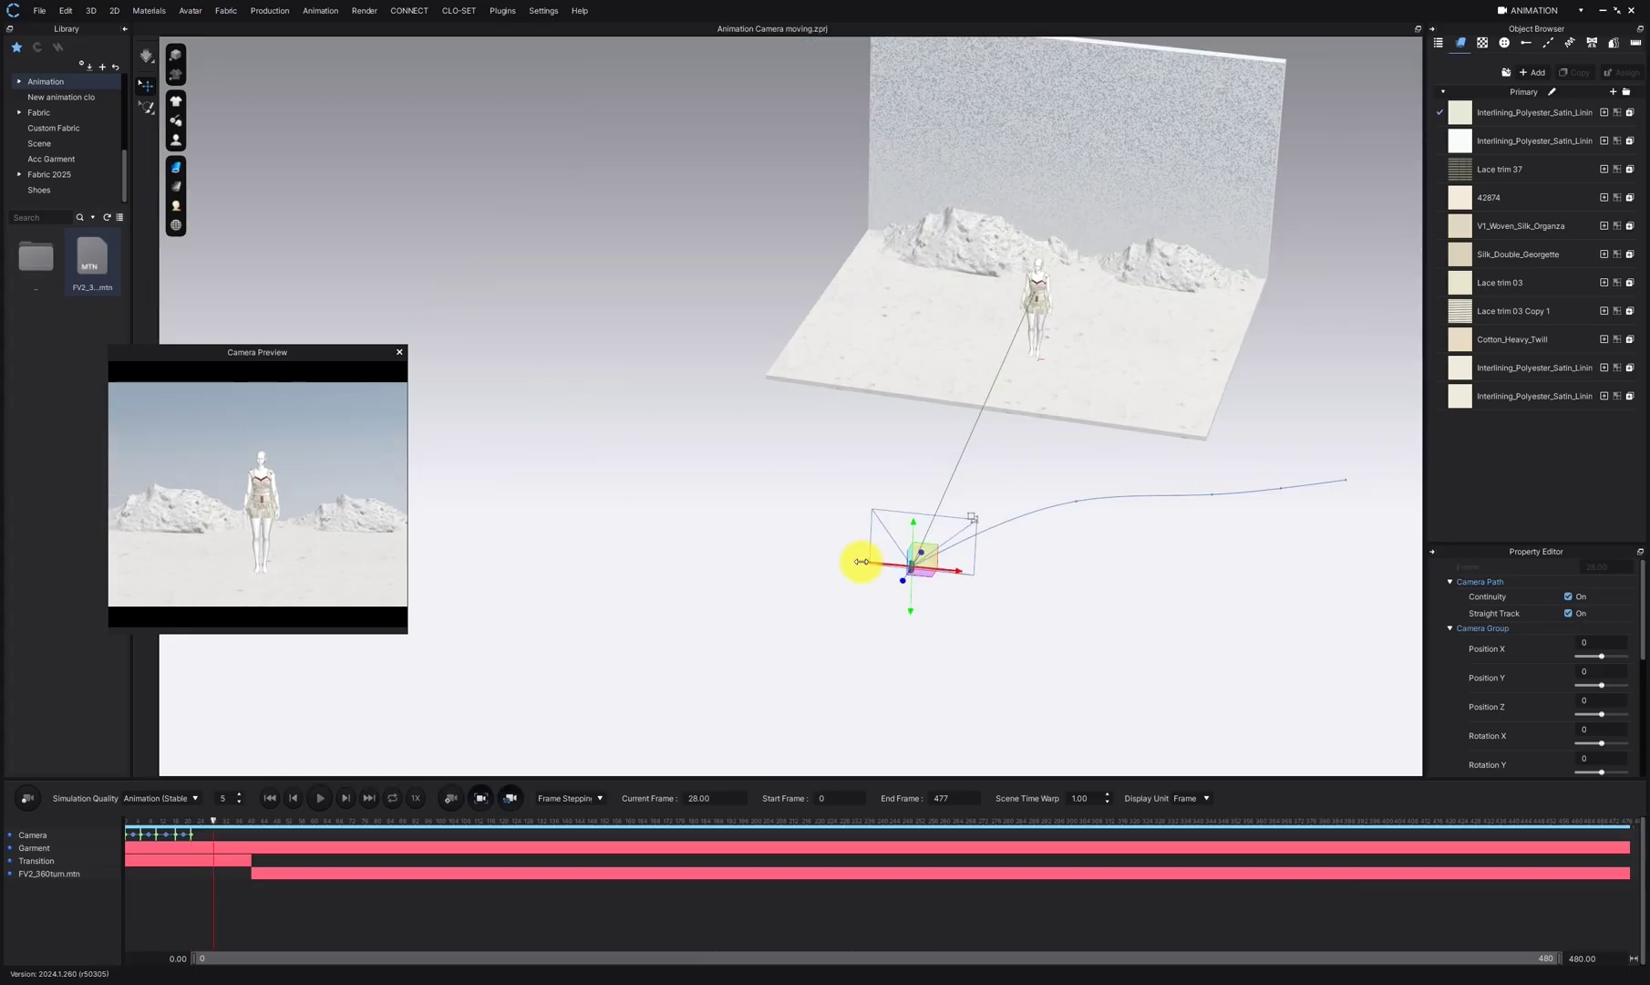
pyautogui.moveTo(860, 561); pyautogui.dragTo(772, 514)
pyautogui.scroll(5, 895, 590)
pyautogui.moveTo(874, 657); pyautogui.dragTo(844, 483, button='middle')
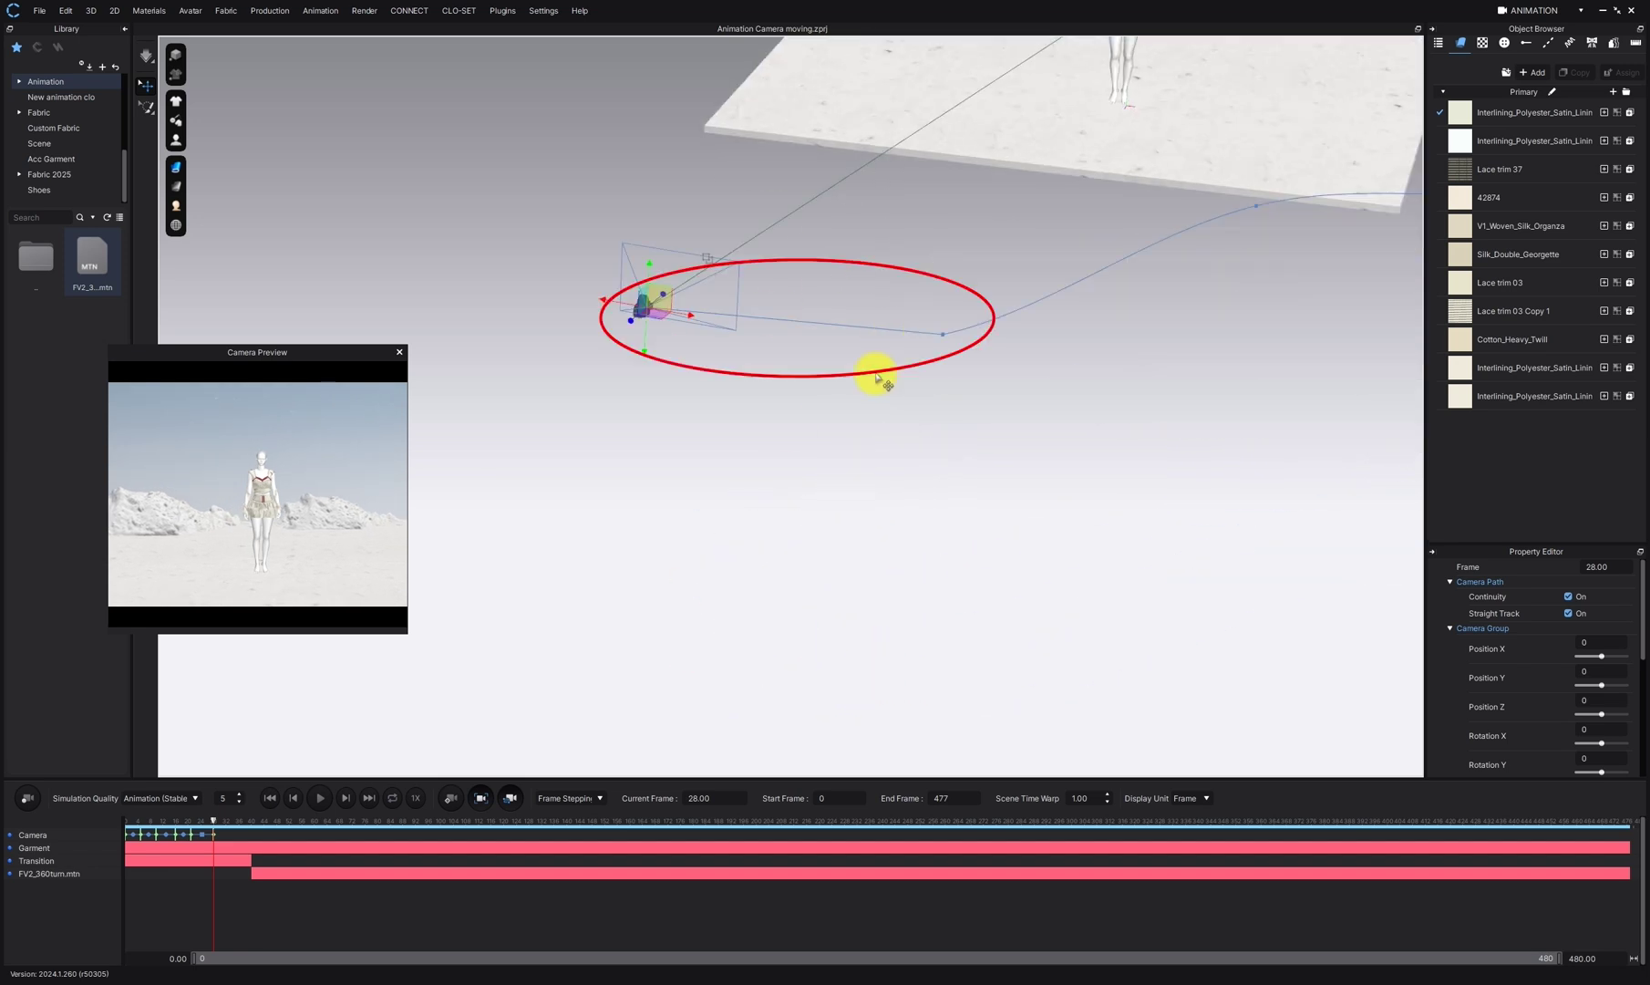
pyautogui.moveTo(877, 379); pyautogui.dragTo(864, 513, button='middle')
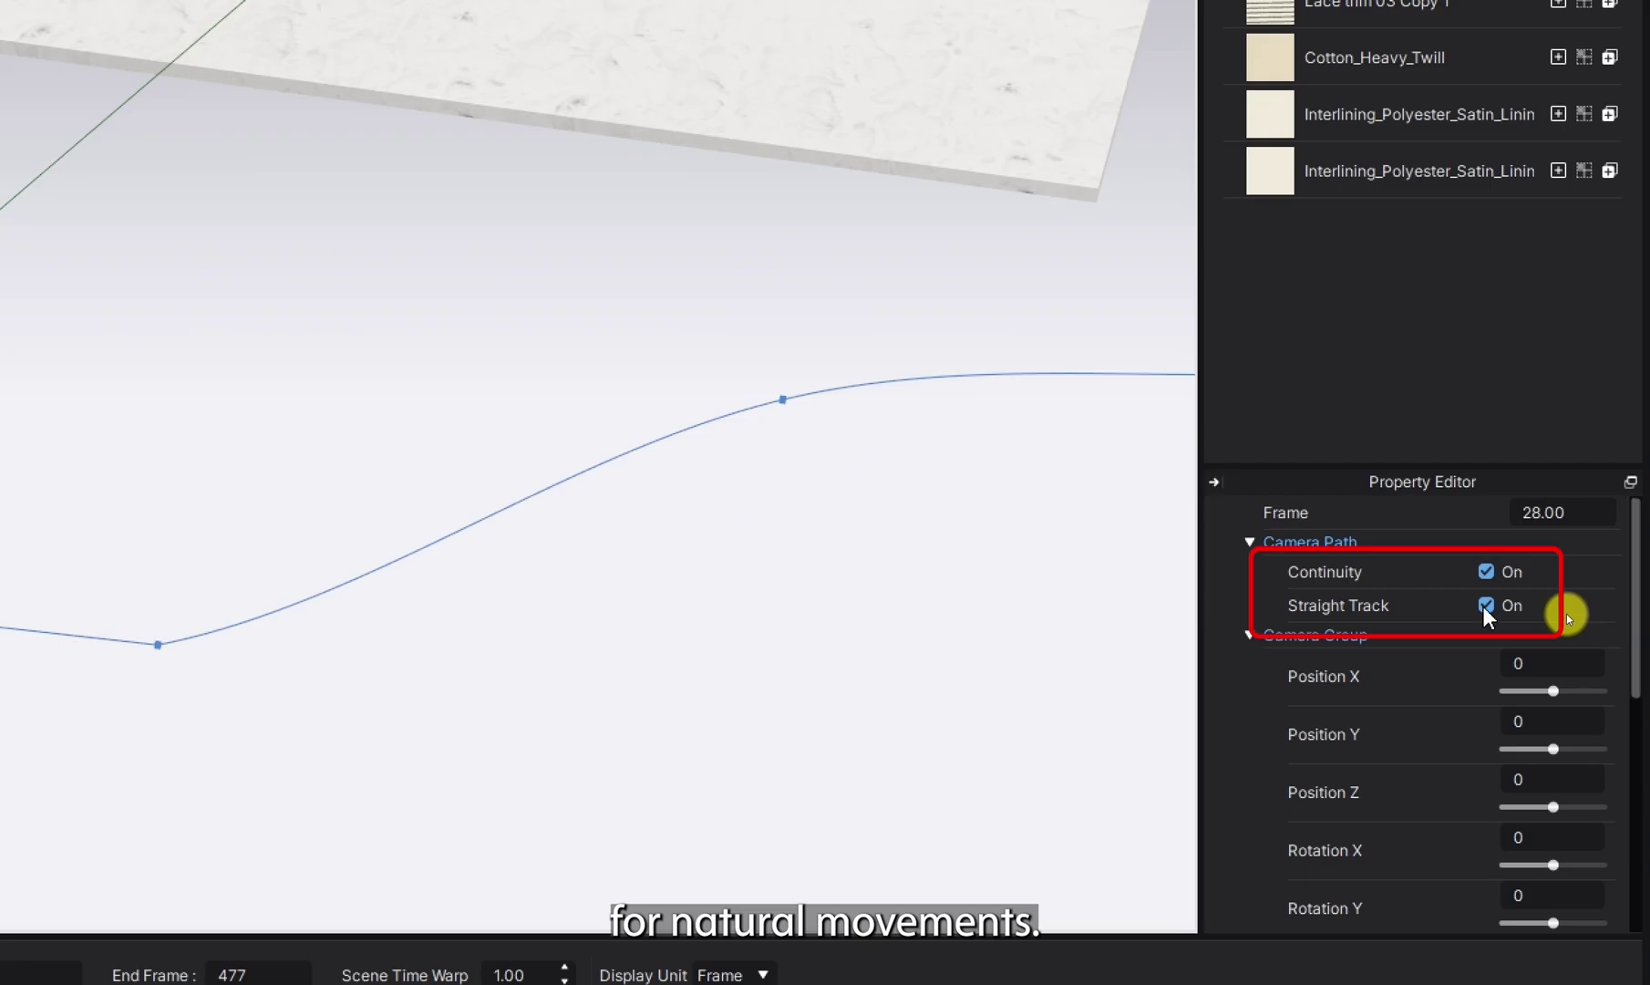
# Turn off Straight Track and key the camera at frame 35, moving it closer to the avatar
pyautogui.click(1568, 613)
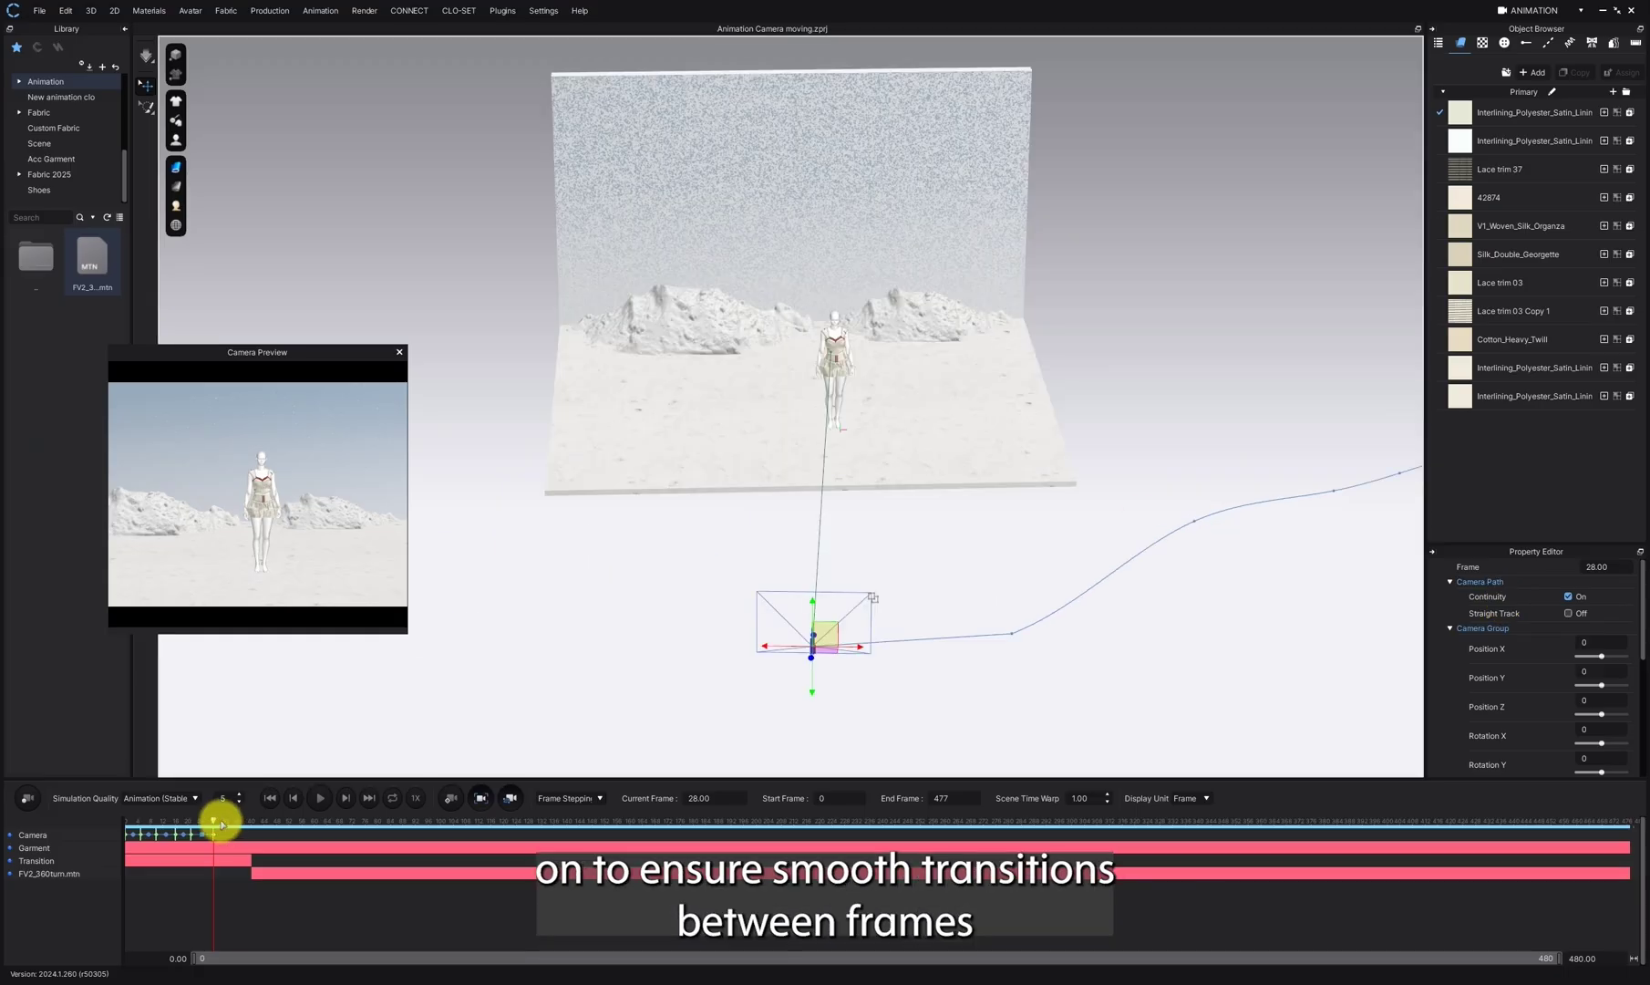
pyautogui.moveTo(231, 820); pyautogui.dragTo(237, 821)
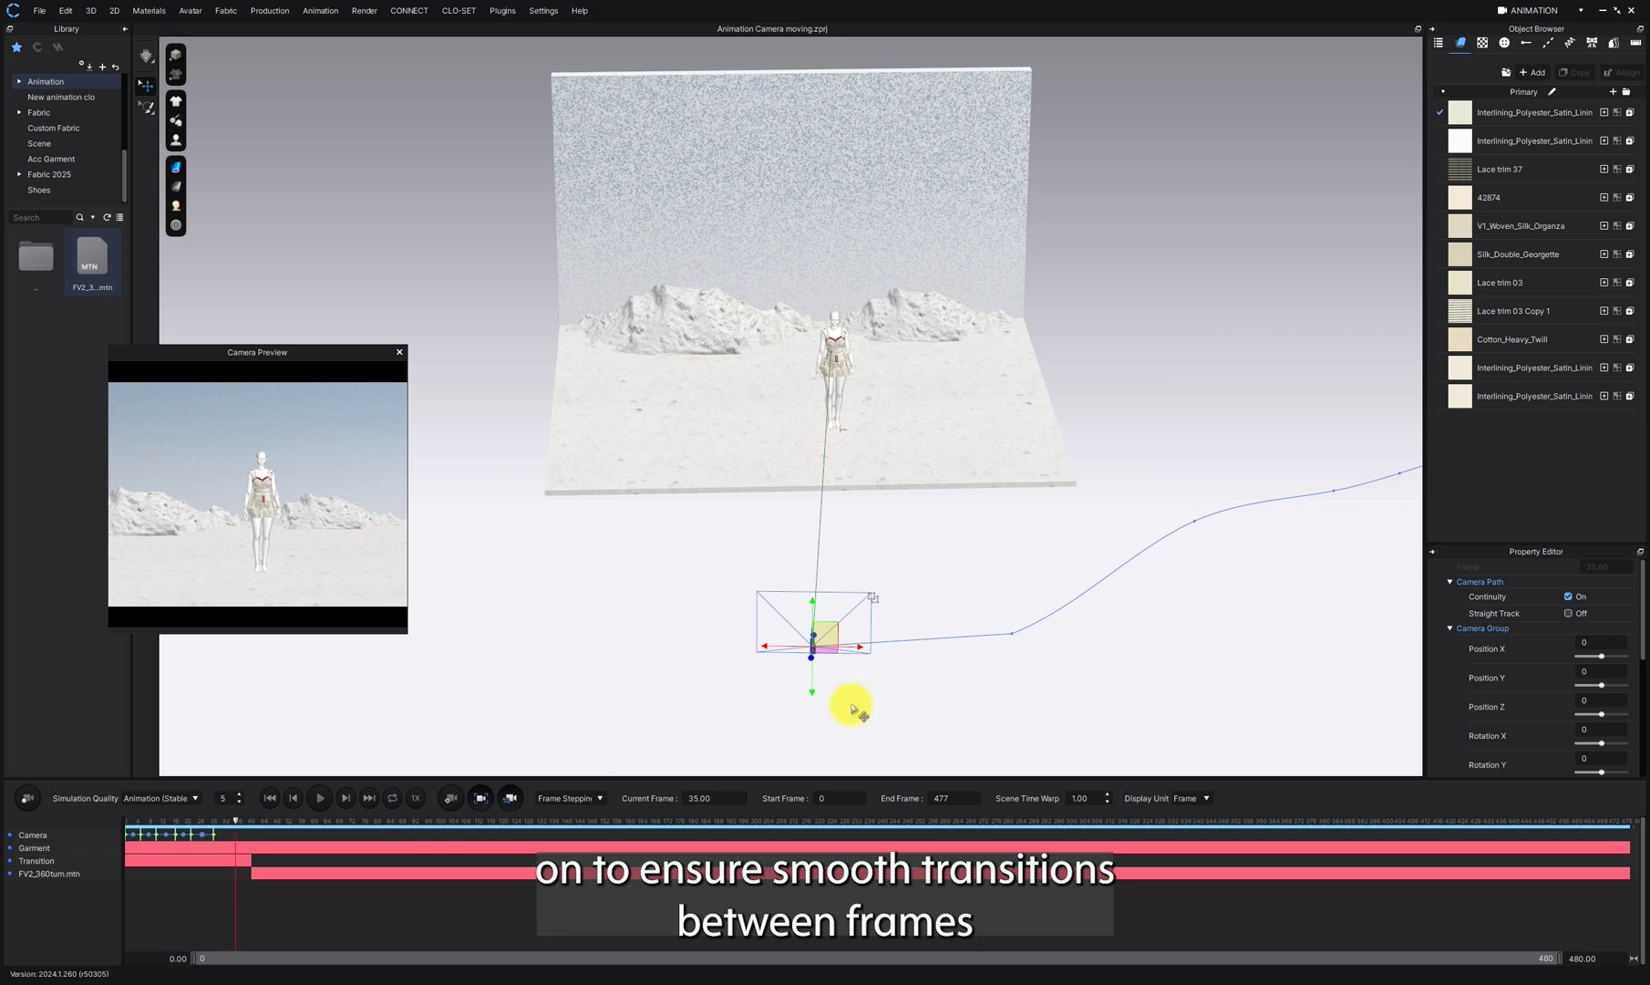
pyautogui.moveTo(858, 664); pyautogui.dragTo(845, 670, button='right')
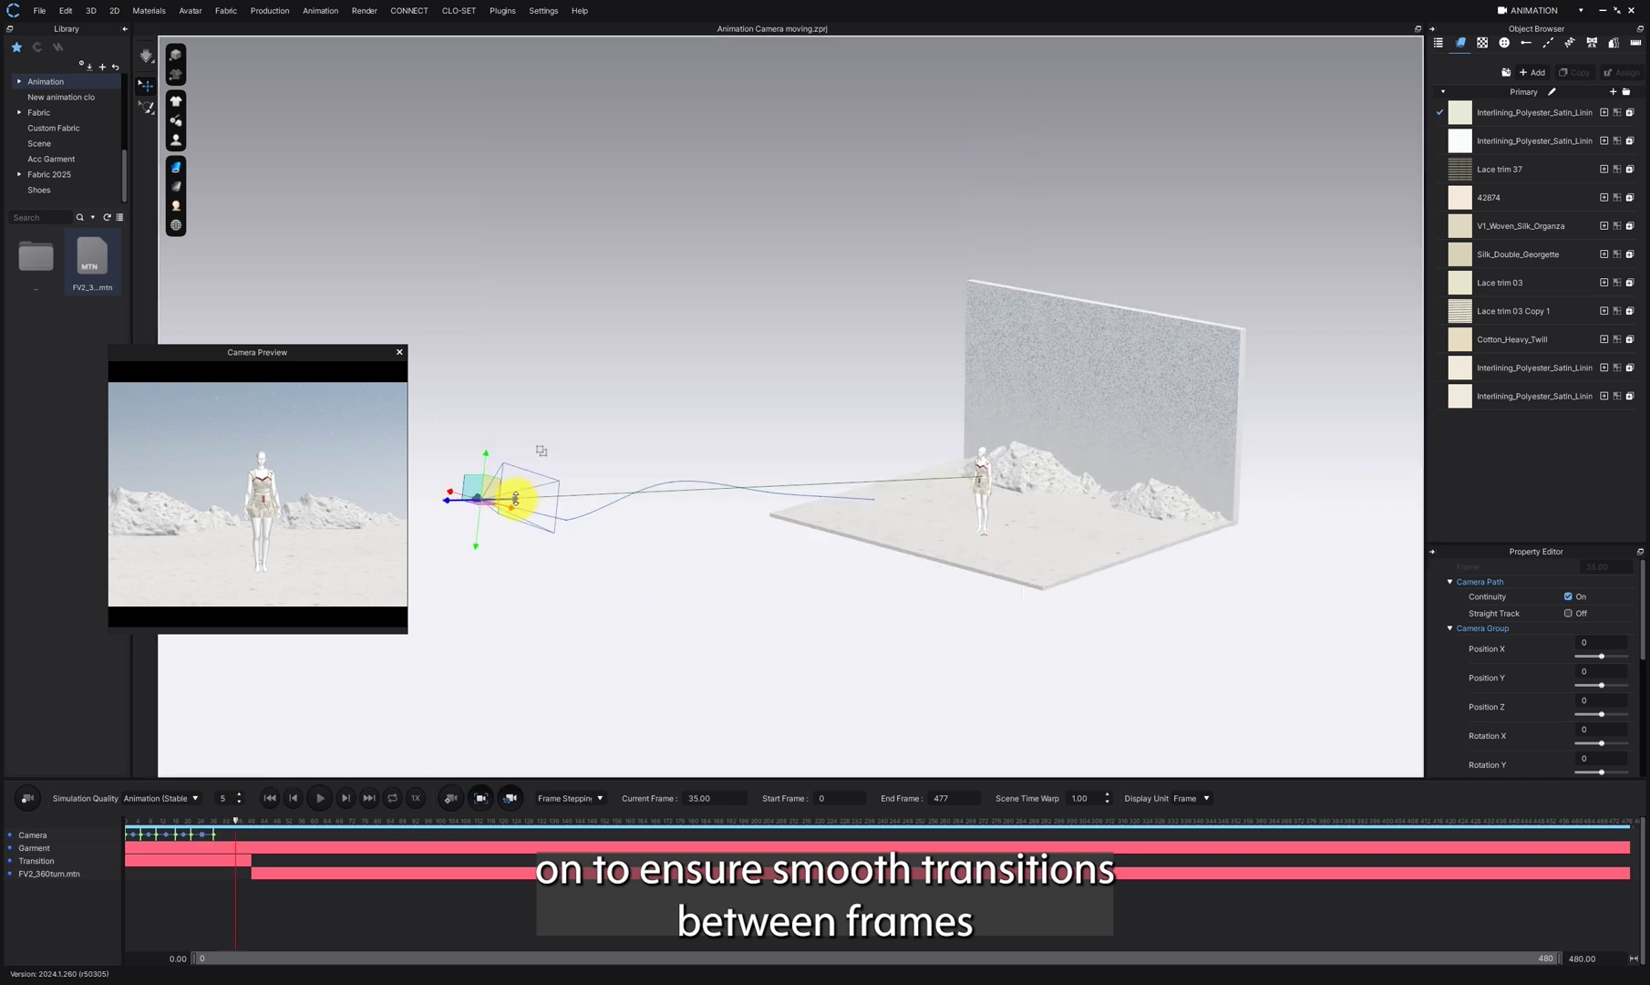
pyautogui.moveTo(516, 498); pyautogui.dragTo(638, 492)
# Key the camera at frame 38, shifting it sideways around the avatar
pyautogui.moveTo(235, 820); pyautogui.dragTo(260, 824)
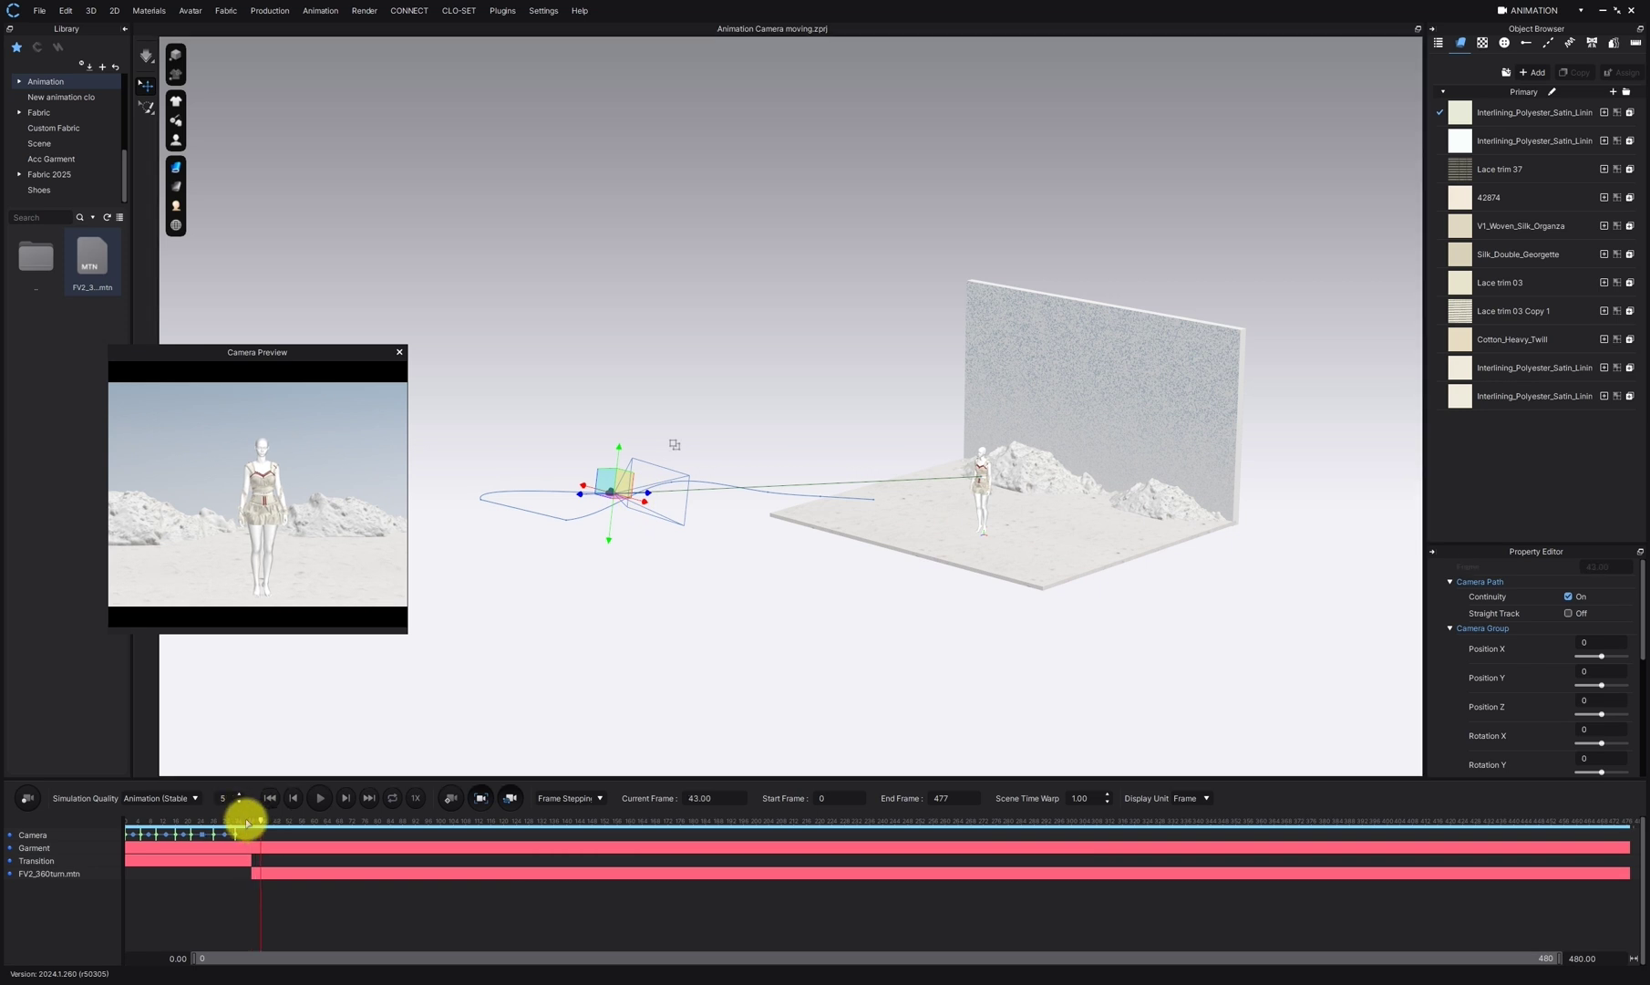
pyautogui.moveTo(589, 486); pyautogui.dragTo(553, 438)
pyautogui.moveTo(582, 513); pyautogui.dragTo(594, 527, button='right')
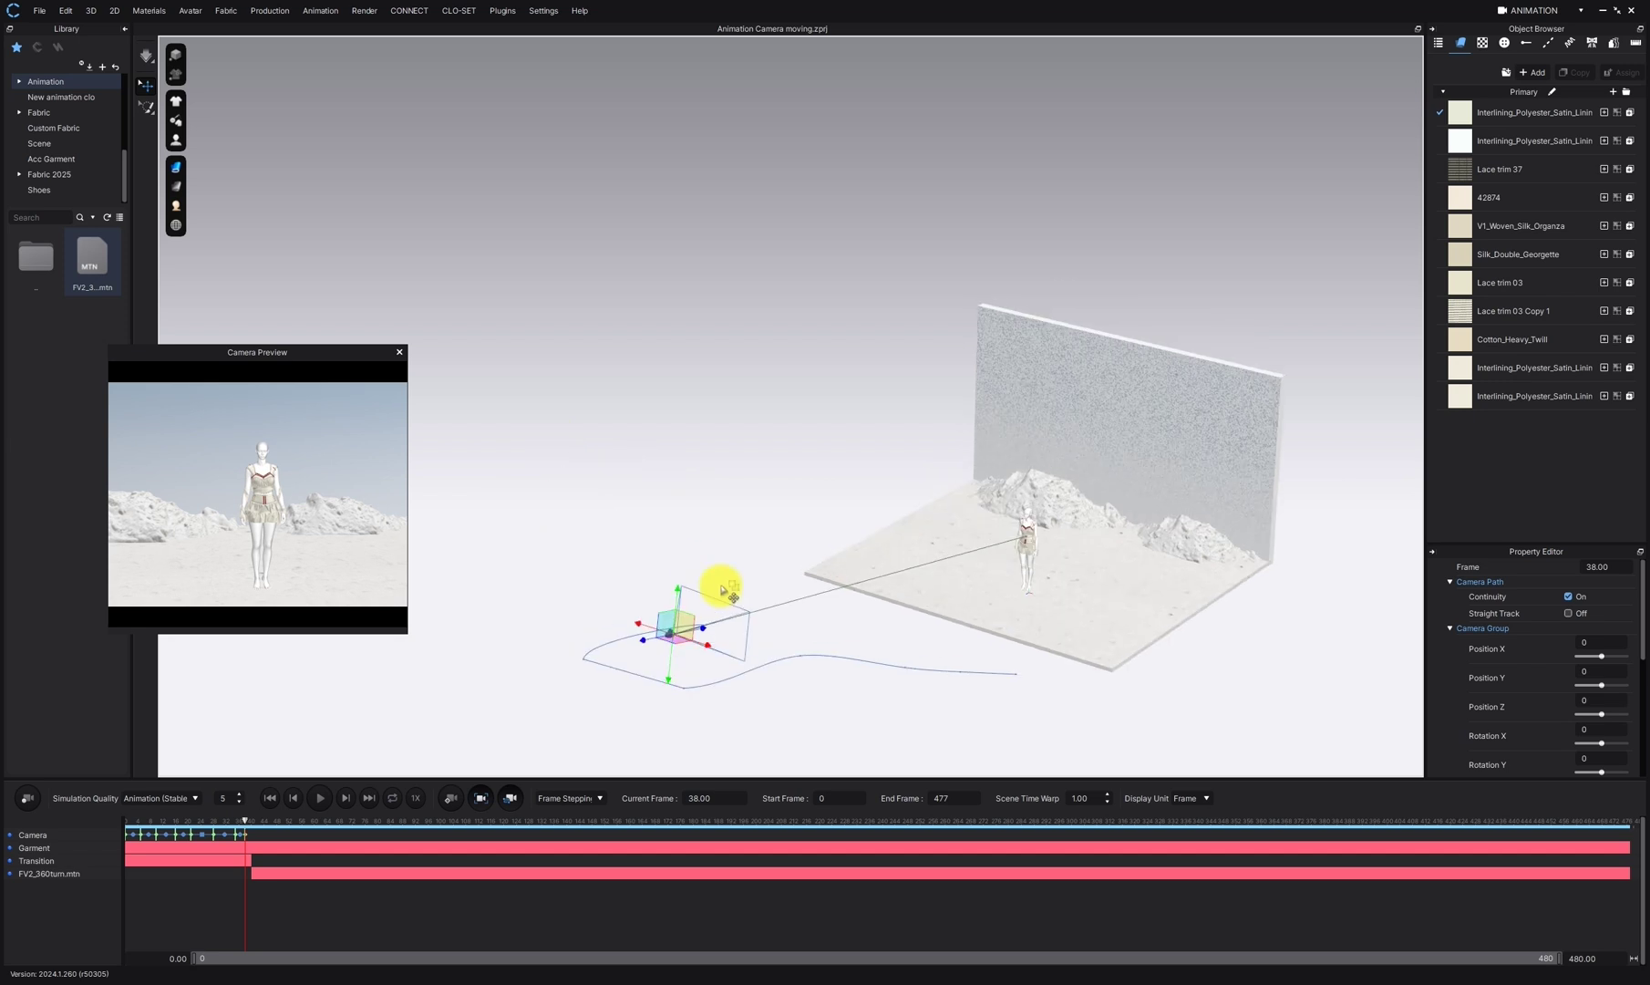
pyautogui.moveTo(638, 617); pyautogui.dragTo(625, 535)
# Key the camera at frames 48 and 59, moving it sideways until it views the avatar from the side of the stage
pyautogui.moveTo(244, 822); pyautogui.dragTo(276, 821)
pyautogui.scroll(-3, 602, 622)
pyautogui.moveTo(605, 619); pyautogui.dragTo(684, 513, button='right')
pyautogui.moveTo(684, 513); pyautogui.dragTo(735, 434, button='middle')
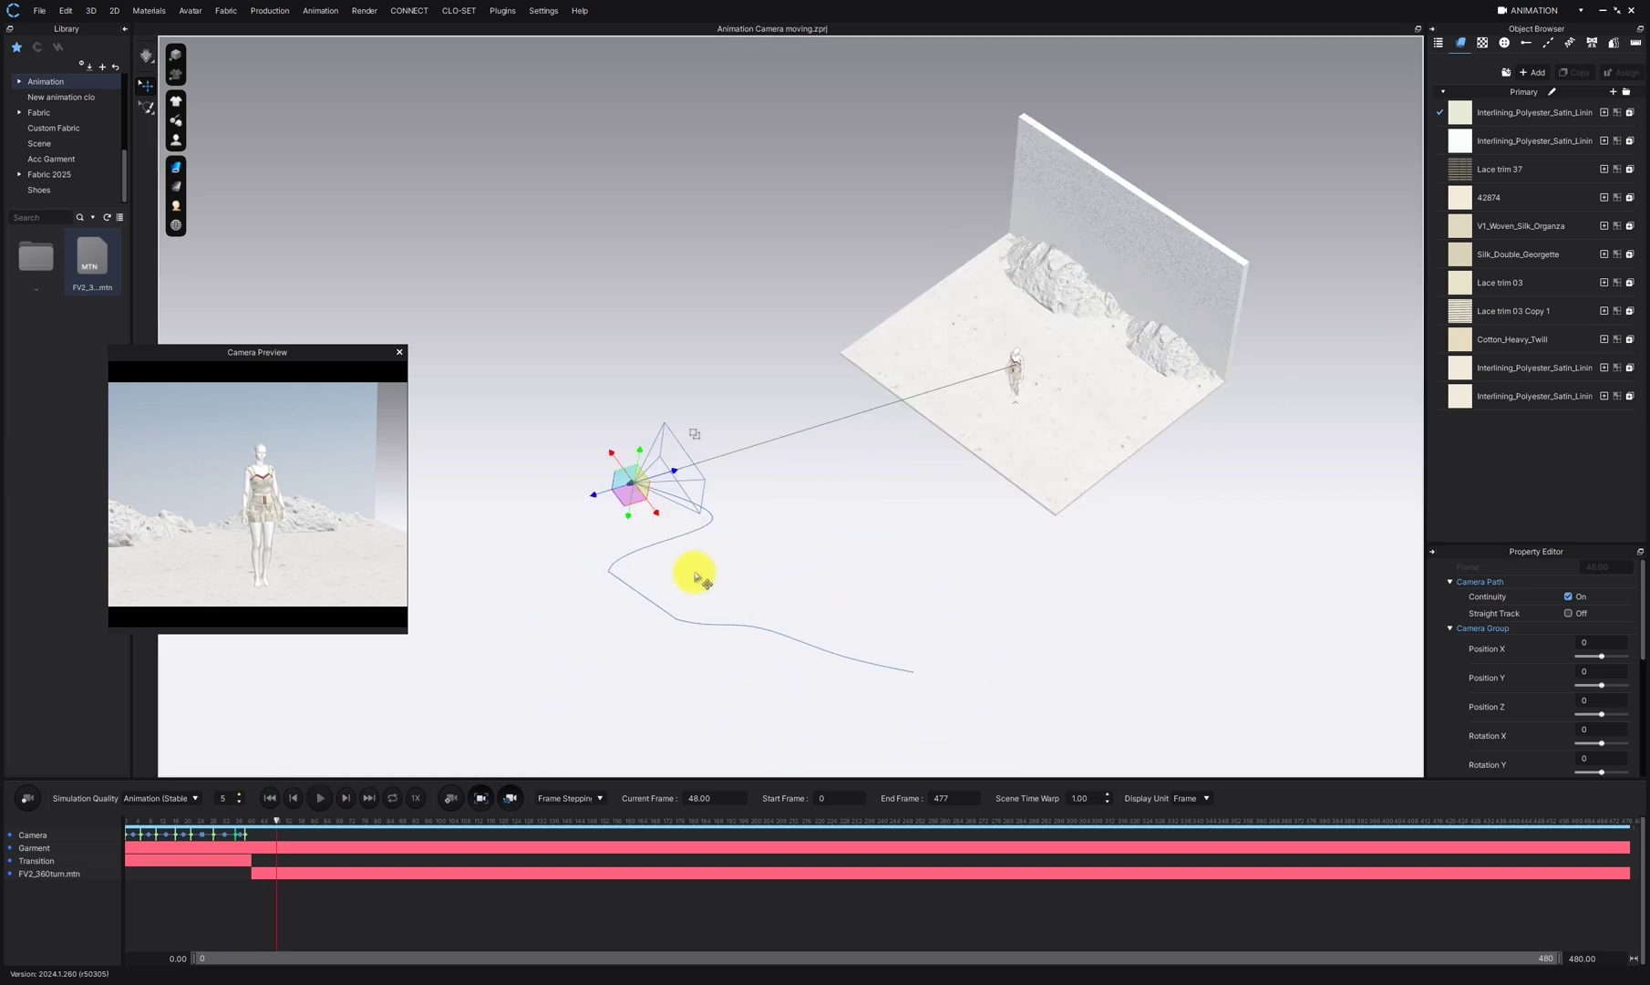
pyautogui.moveTo(620, 455)
pyautogui.mouseDown()
pyautogui.moveTo(627, 386)
pyautogui.moveTo(644, 453)
pyautogui.mouseUp()
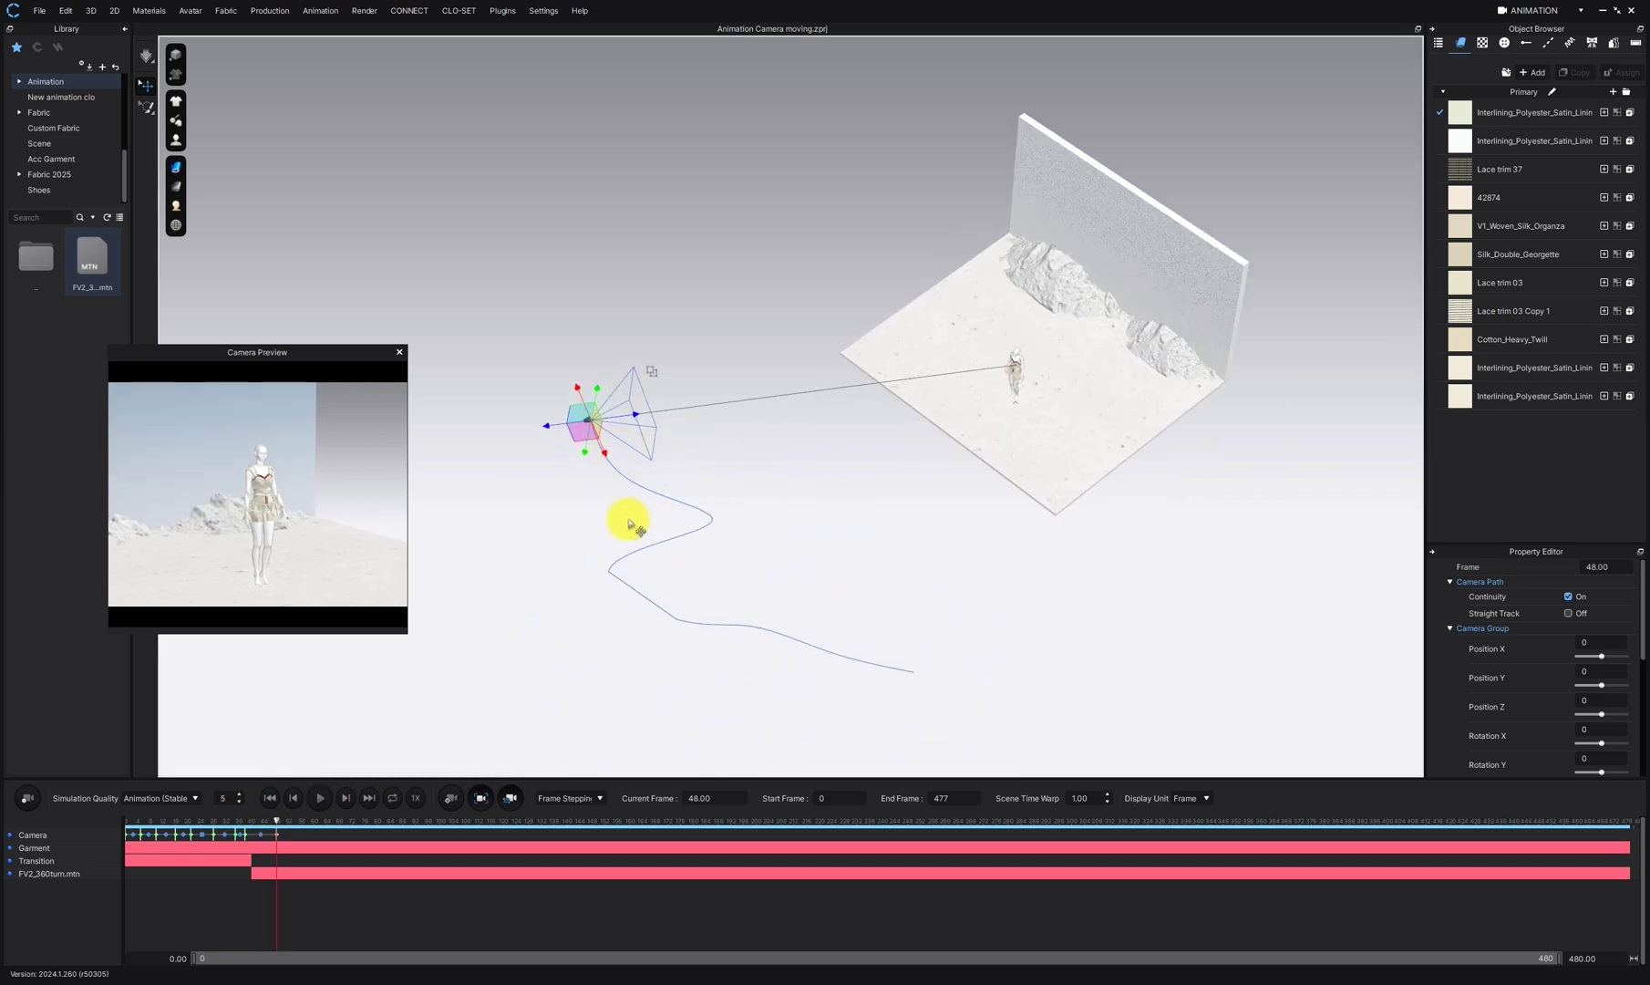
pyautogui.moveTo(278, 819); pyautogui.dragTo(312, 821)
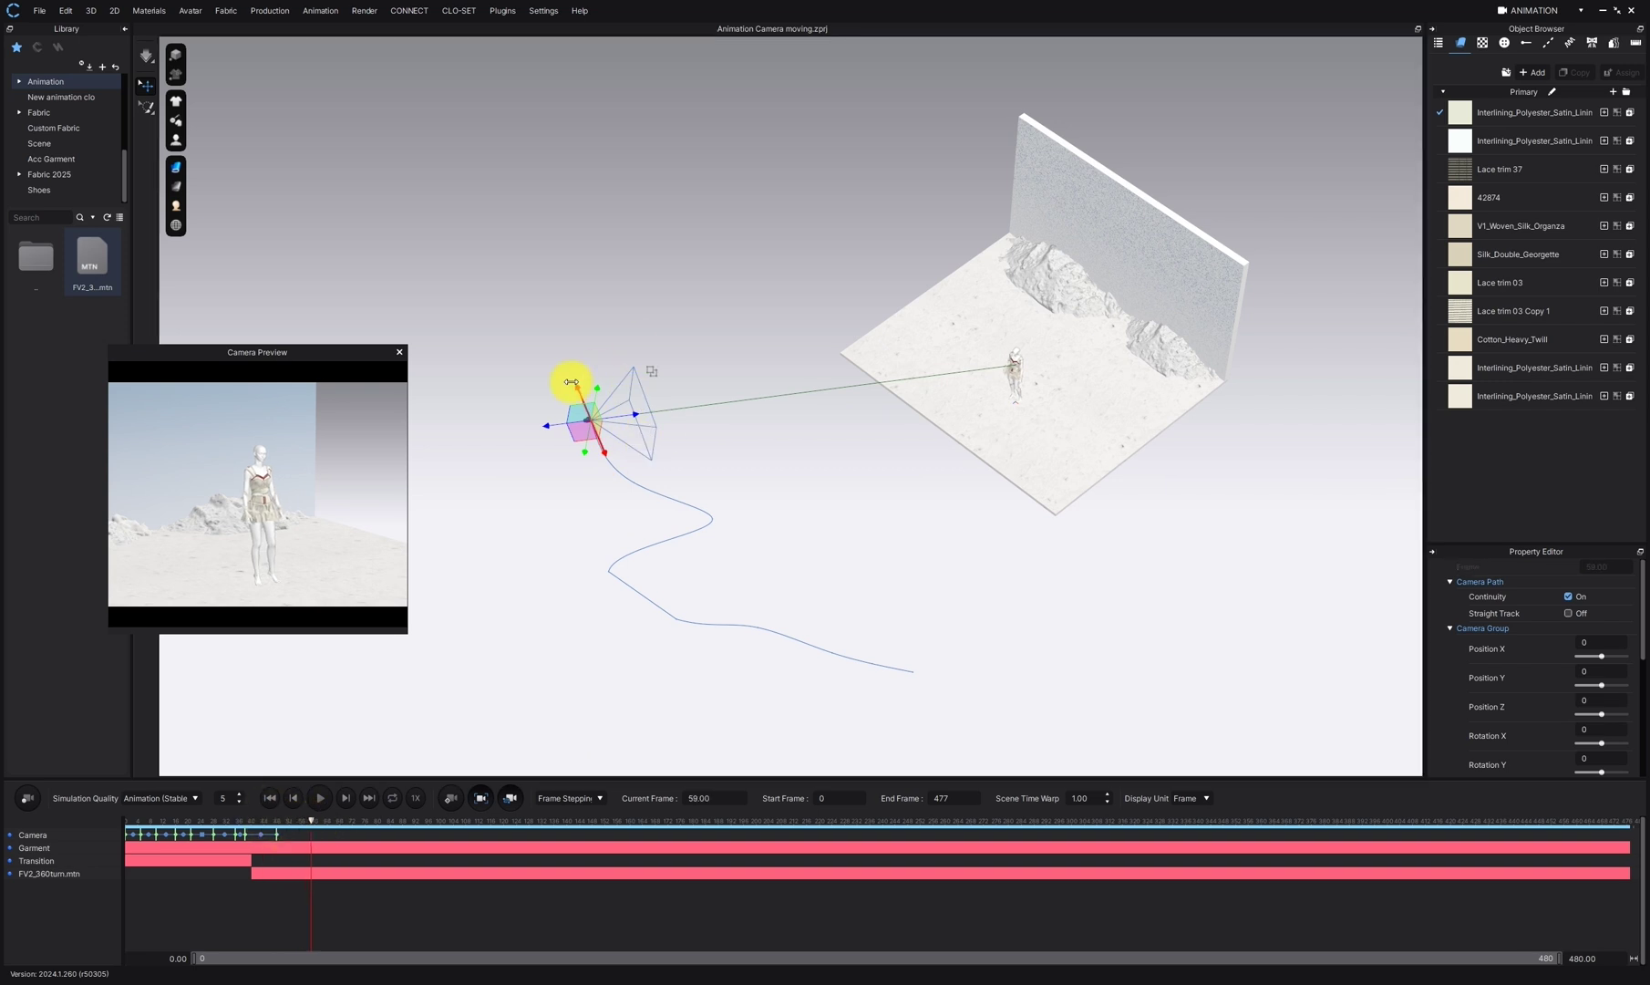
pyautogui.moveTo(571, 381); pyautogui.dragTo(589, 343)
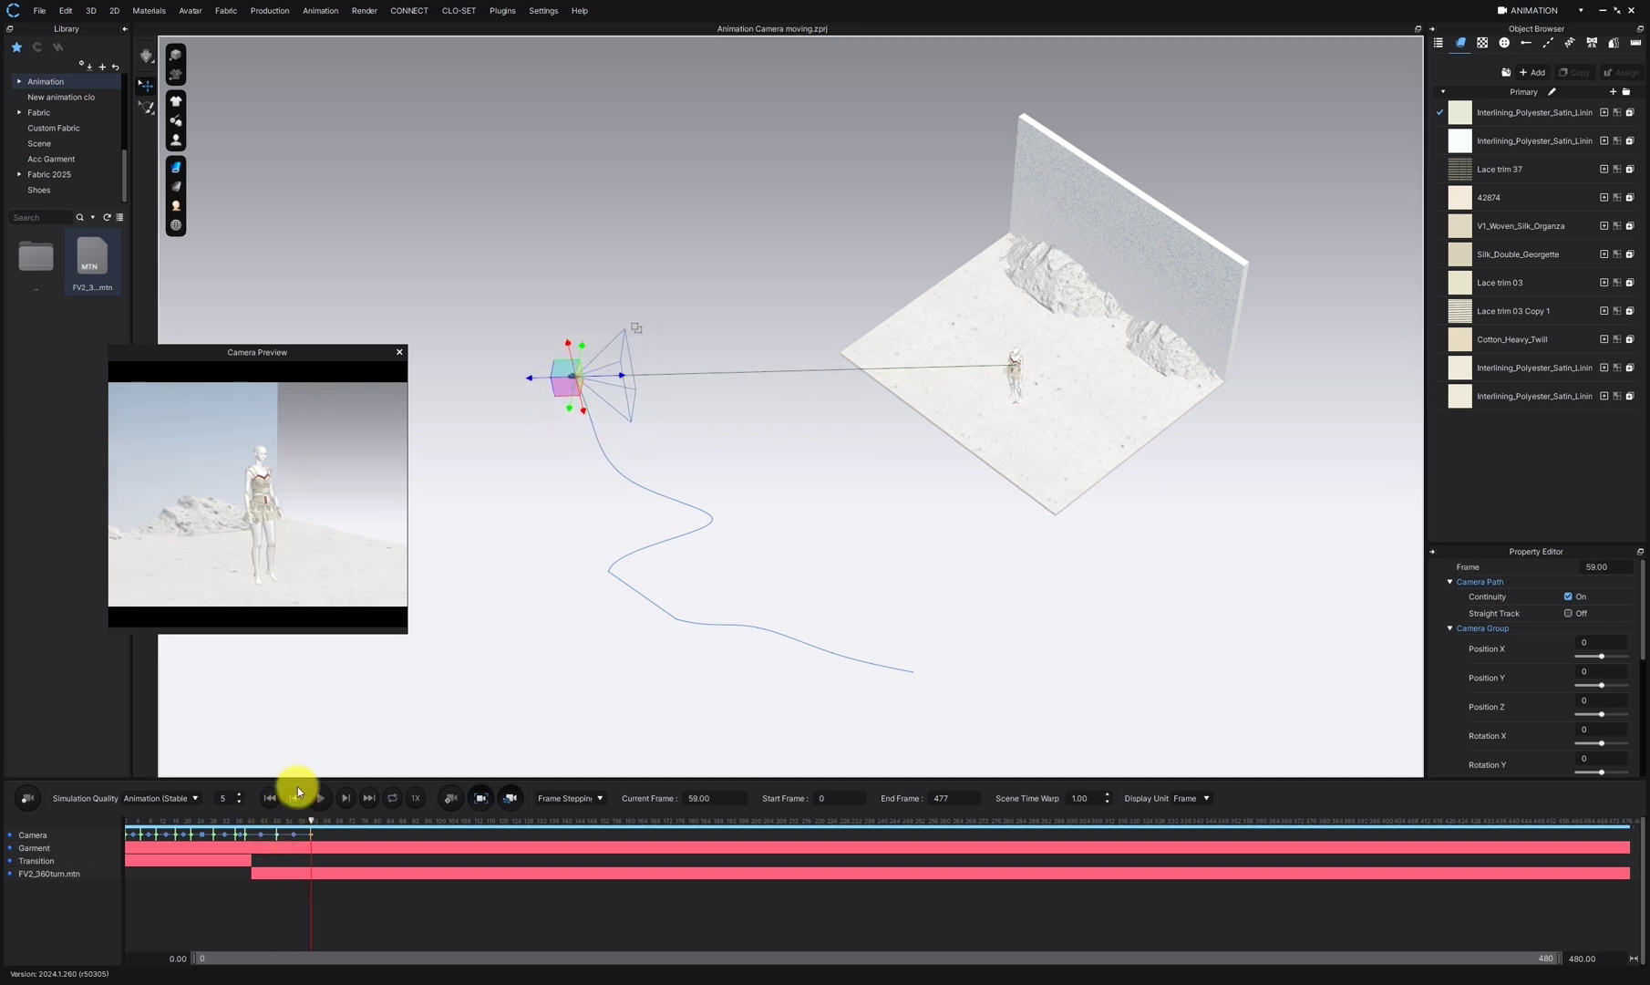
# Key the camera at two further frames after 59, pushing it in towards the avatar and shifting it sideways
pyautogui.moveTo(312, 820); pyautogui.dragTo(340, 820)
pyautogui.moveTo(616, 380); pyautogui.dragTo(727, 383)
pyautogui.hotkey('ctrl', 'z')
pyautogui.click(562, 379)
pyautogui.moveTo(340, 822); pyautogui.dragTo(384, 821)
pyautogui.moveTo(688, 340); pyautogui.dragTo(688, 295)
# Add camera keys at spaced frames up to frame 152, alternating moves towards the avatar with sideways shifts
pyautogui.moveTo(385, 820); pyautogui.dragTo(478, 839)
pyautogui.moveTo(644, 327); pyautogui.dragTo(722, 339)
pyautogui.moveTo(478, 821); pyautogui.dragTo(557, 834)
pyautogui.moveTo(768, 309); pyautogui.dragTo(797, 284)
pyautogui.moveTo(557, 821); pyautogui.dragTo(580, 824)
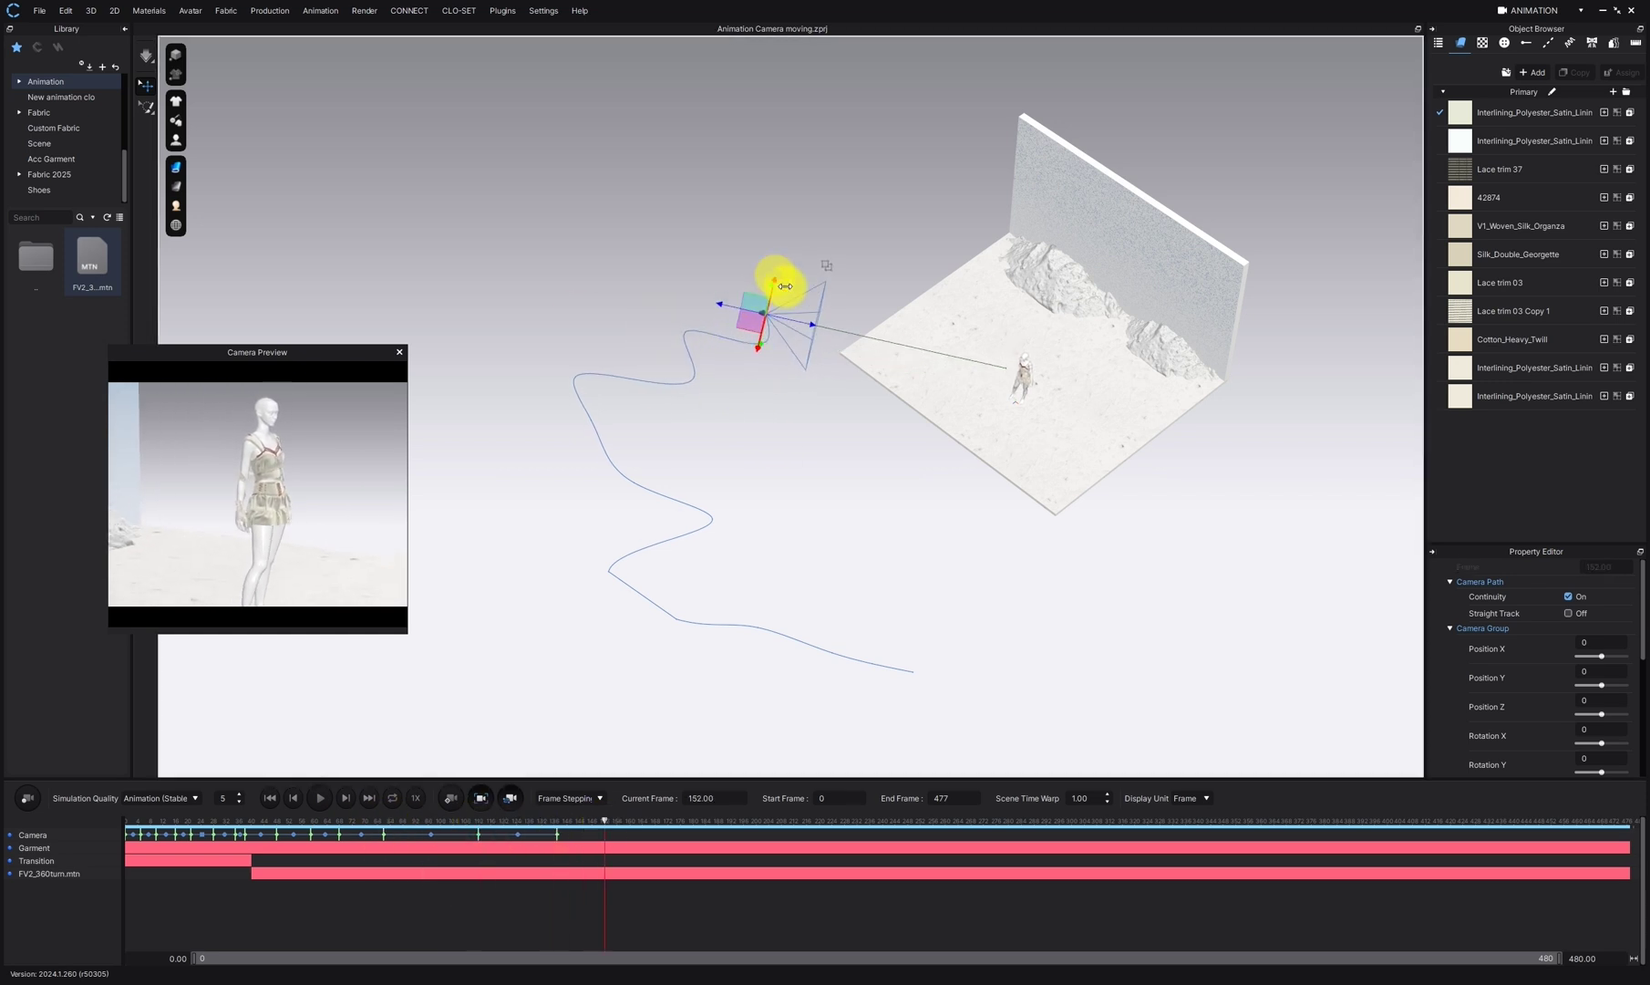
pyautogui.moveTo(785, 295); pyautogui.dragTo(821, 266)
# Key the camera at three frames after 152, bringing it close to the side edge of the stage floor
pyautogui.moveTo(609, 823); pyautogui.dragTo(727, 821)
pyautogui.moveTo(726, 265); pyautogui.dragTo(748, 274)
pyautogui.moveTo(728, 819); pyautogui.dragTo(765, 823)
pyautogui.moveTo(748, 274); pyautogui.dragTo(814, 305)
pyautogui.moveTo(766, 819); pyautogui.dragTo(853, 831)
pyautogui.moveTo(877, 288); pyautogui.dragTo(899, 283)
# Add two camera keys up to frame 271, moving the camera back sideways along the stage edge behind the turning avatar
pyautogui.moveTo(851, 822); pyautogui.dragTo(892, 826)
pyautogui.moveTo(838, 290); pyautogui.dragTo(816, 378)
pyautogui.moveTo(914, 818); pyautogui.dragTo(978, 827)
pyautogui.moveTo(816, 388); pyautogui.dragTo(818, 424)
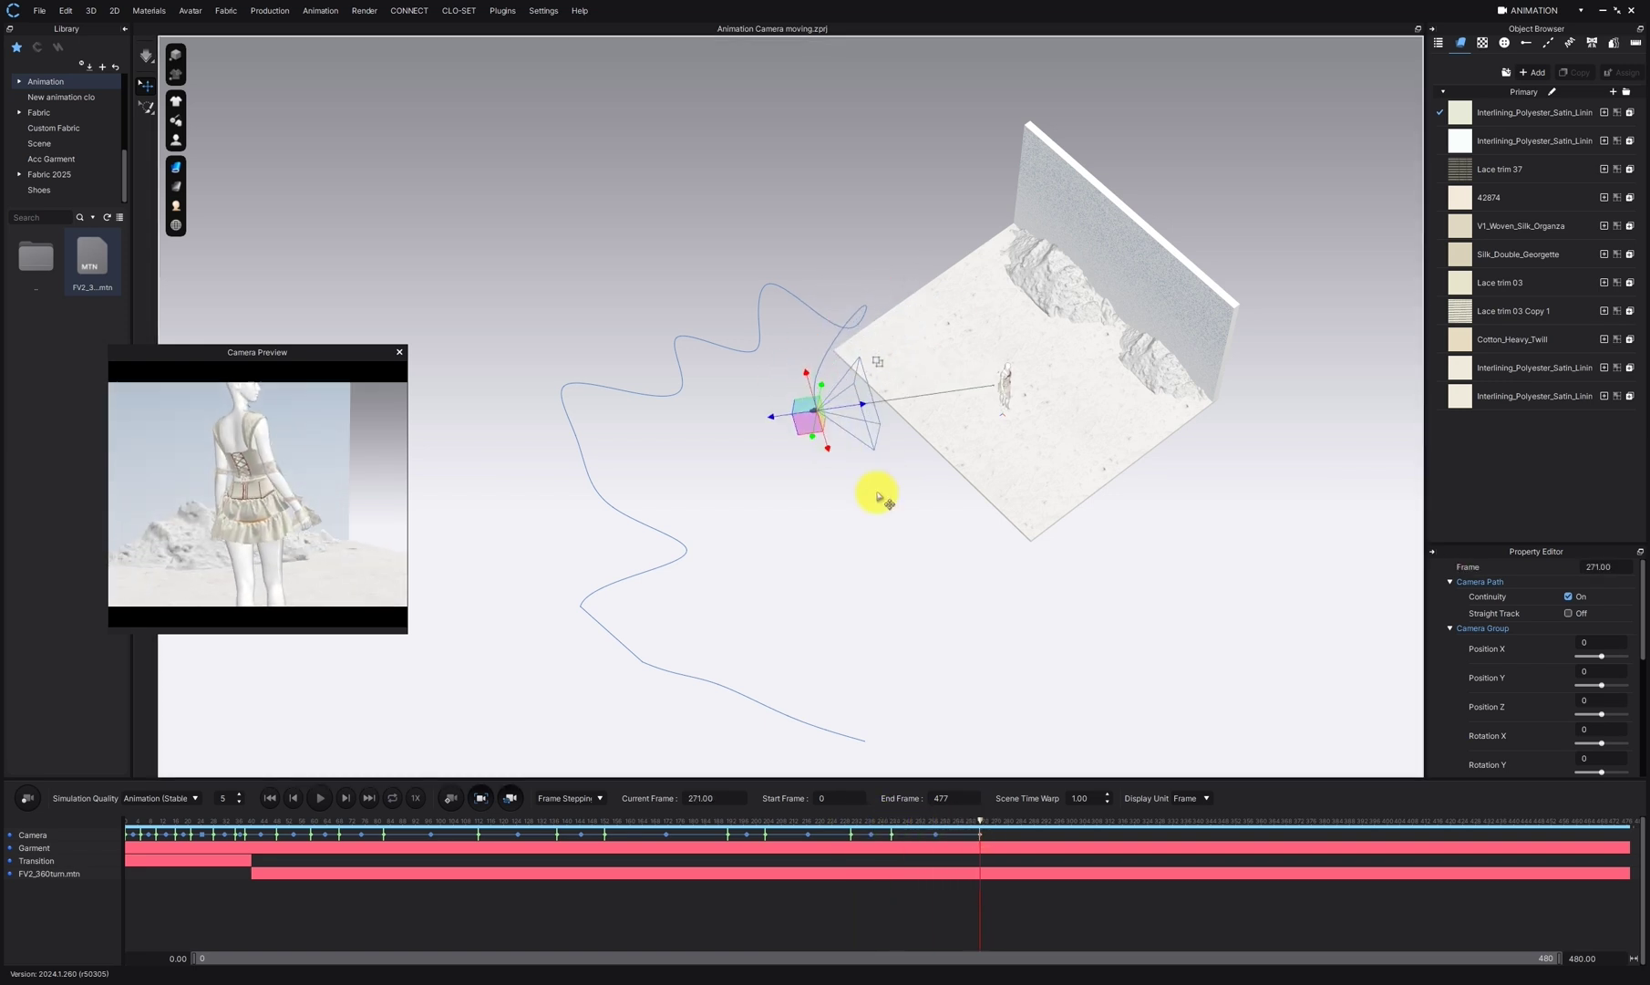
# Key the camera at three frames after 271, swinging it along the stage edge and partly back
pyautogui.moveTo(1021, 820); pyautogui.dragTo(1075, 829)
pyautogui.moveTo(828, 447); pyautogui.dragTo(847, 475)
pyautogui.moveTo(1076, 825); pyautogui.dragTo(1140, 824)
pyautogui.moveTo(845, 477); pyautogui.dragTo(872, 522)
pyautogui.moveTo(1142, 821); pyautogui.dragTo(1172, 818)
pyautogui.moveTo(872, 522); pyautogui.dragTo(829, 483)
# Key the camera at four more spaced frames, curving its path around to the near corner of the stage floor
pyautogui.moveTo(1175, 819); pyautogui.dragTo(1264, 819)
pyautogui.moveTo(818, 427); pyautogui.dragTo(823, 415)
pyautogui.moveTo(1264, 819); pyautogui.dragTo(1320, 818)
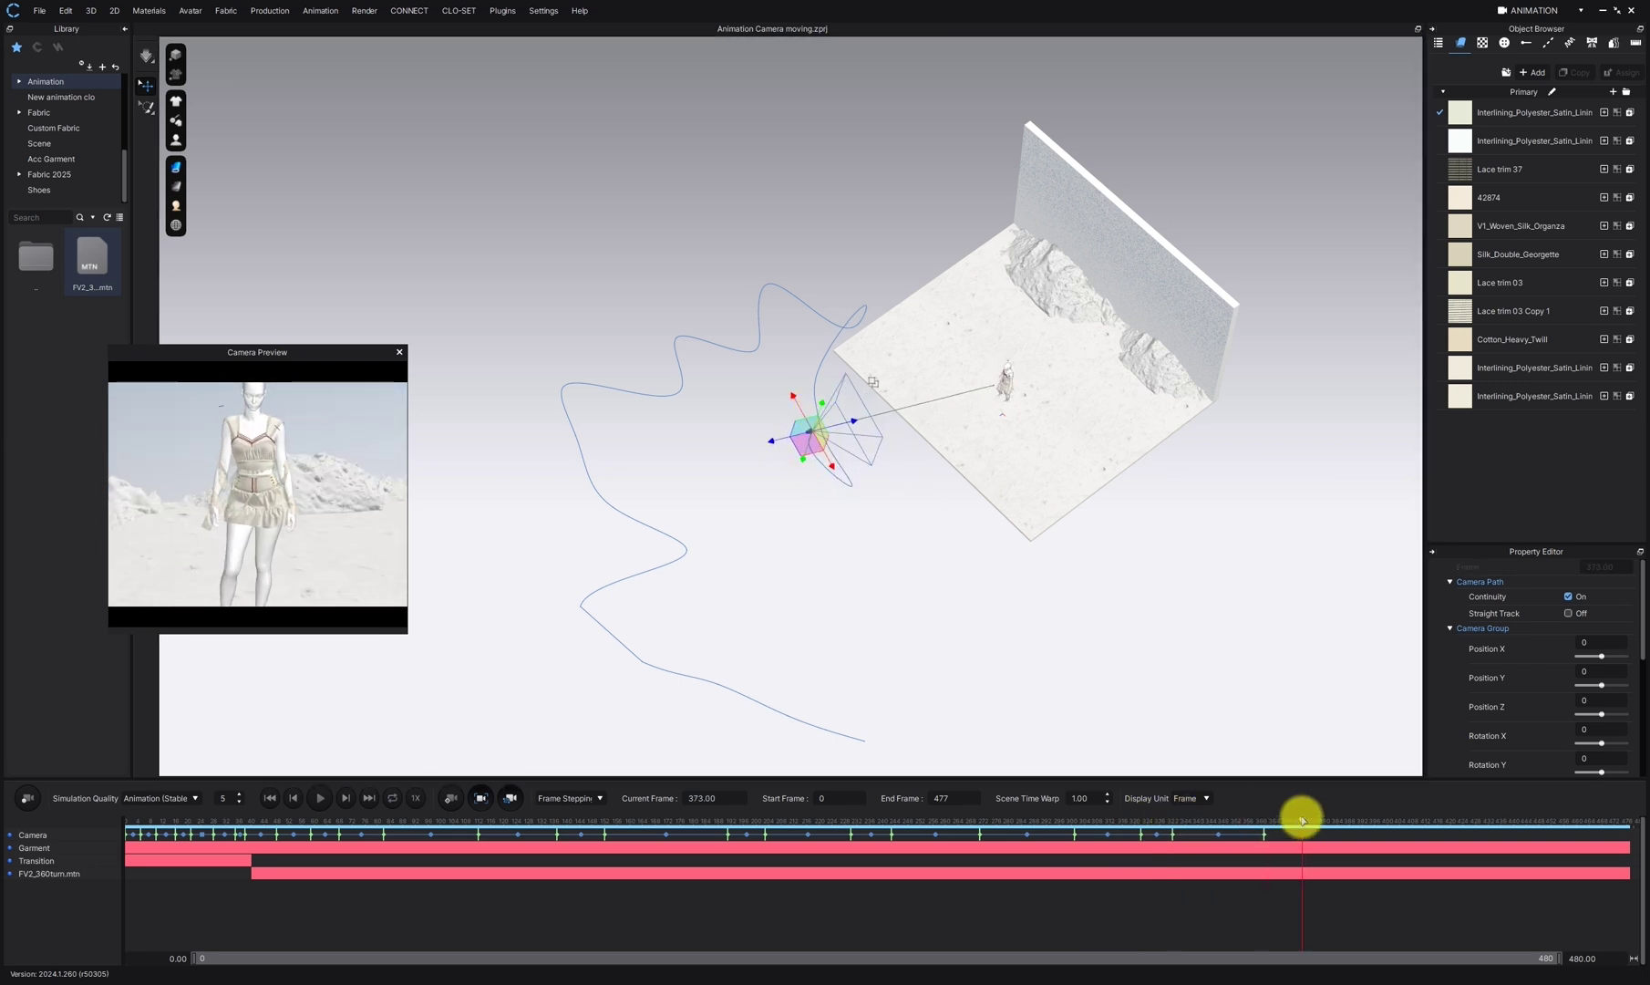
pyautogui.moveTo(857, 423); pyautogui.dragTo(890, 408)
pyautogui.moveTo(1320, 819); pyautogui.dragTo(1406, 819)
pyautogui.moveTo(827, 387); pyautogui.dragTo(895, 422)
pyautogui.moveTo(1406, 820); pyautogui.dragTo(1519, 821)
pyautogui.moveTo(937, 508); pyautogui.dragTo(978, 540)
# Key the camera at closely spaced frames after 447, bringing it back sideways from the corner and towards the avatar
pyautogui.moveTo(1519, 821); pyautogui.dragTo(1564, 819)
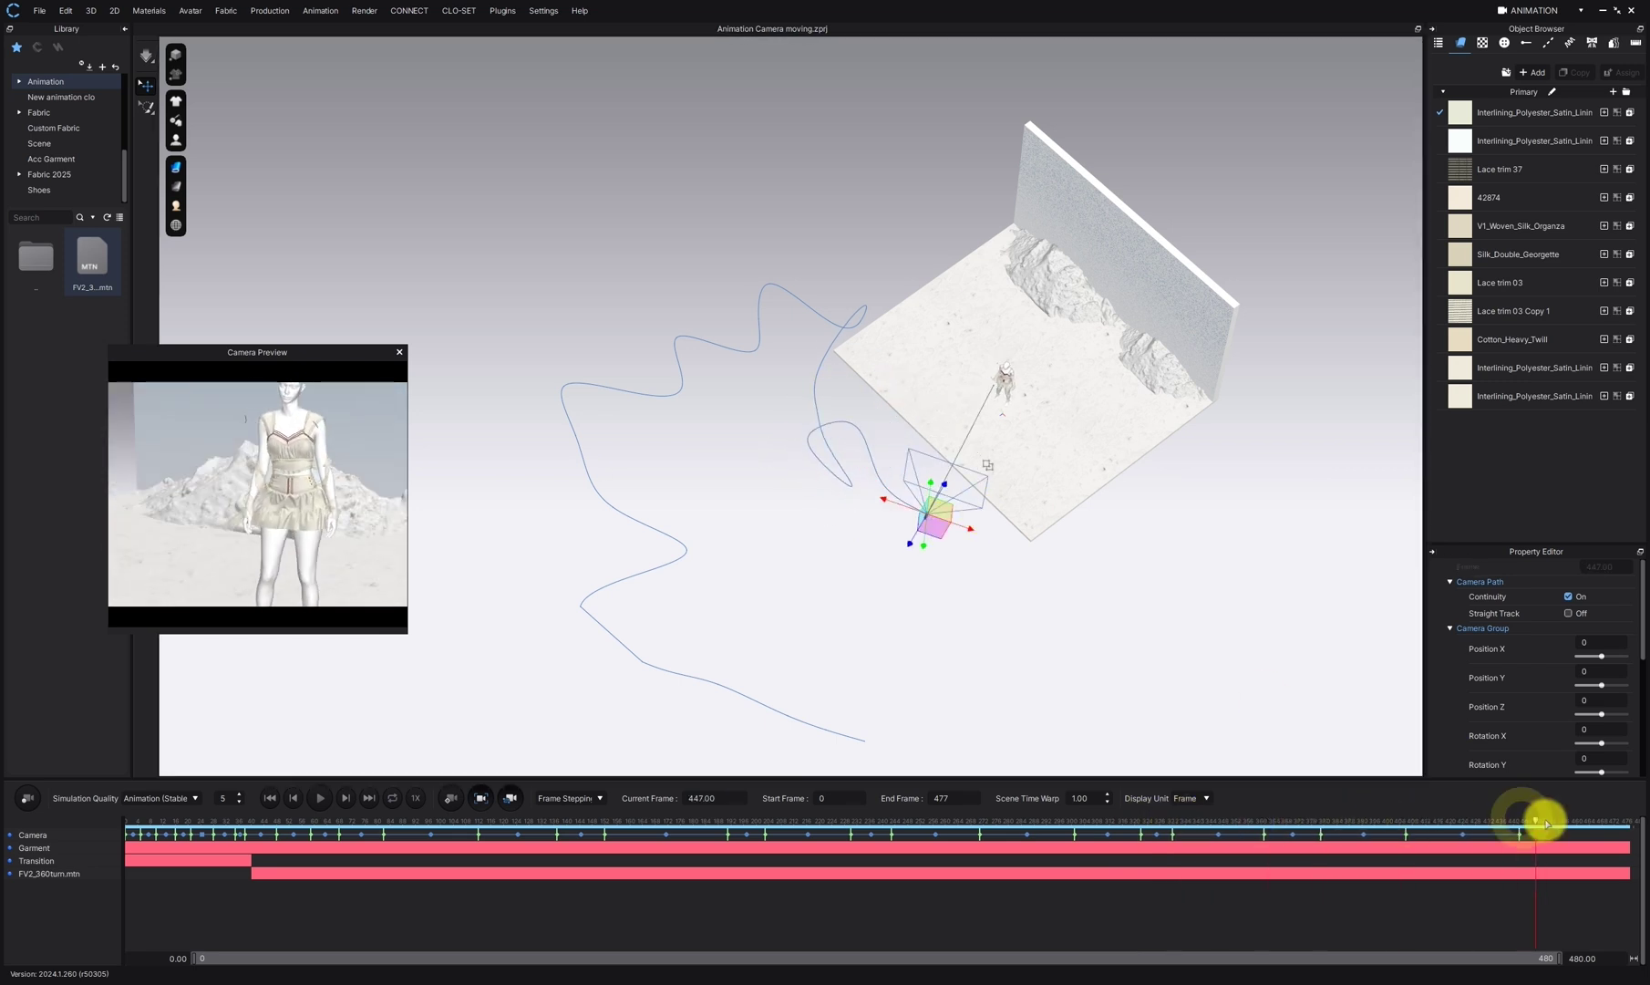
pyautogui.moveTo(966, 492); pyautogui.dragTo(917, 409)
pyautogui.moveTo(1563, 821); pyautogui.dragTo(1586, 821)
pyautogui.moveTo(874, 476); pyautogui.dragTo(976, 409)
pyautogui.moveTo(1586, 821); pyautogui.dragTo(1608, 821)
pyautogui.moveTo(954, 426); pyautogui.dragTo(983, 408)
pyautogui.click(873, 490)
# Key the camera at frames 467 and 473 for a closer shot of the avatar, and go to frame 479
pyautogui.moveTo(1608, 821)
pyautogui.mouseDown()
pyautogui.moveTo(1584, 827)
pyautogui.moveTo(1598, 827)
pyautogui.mouseUp()
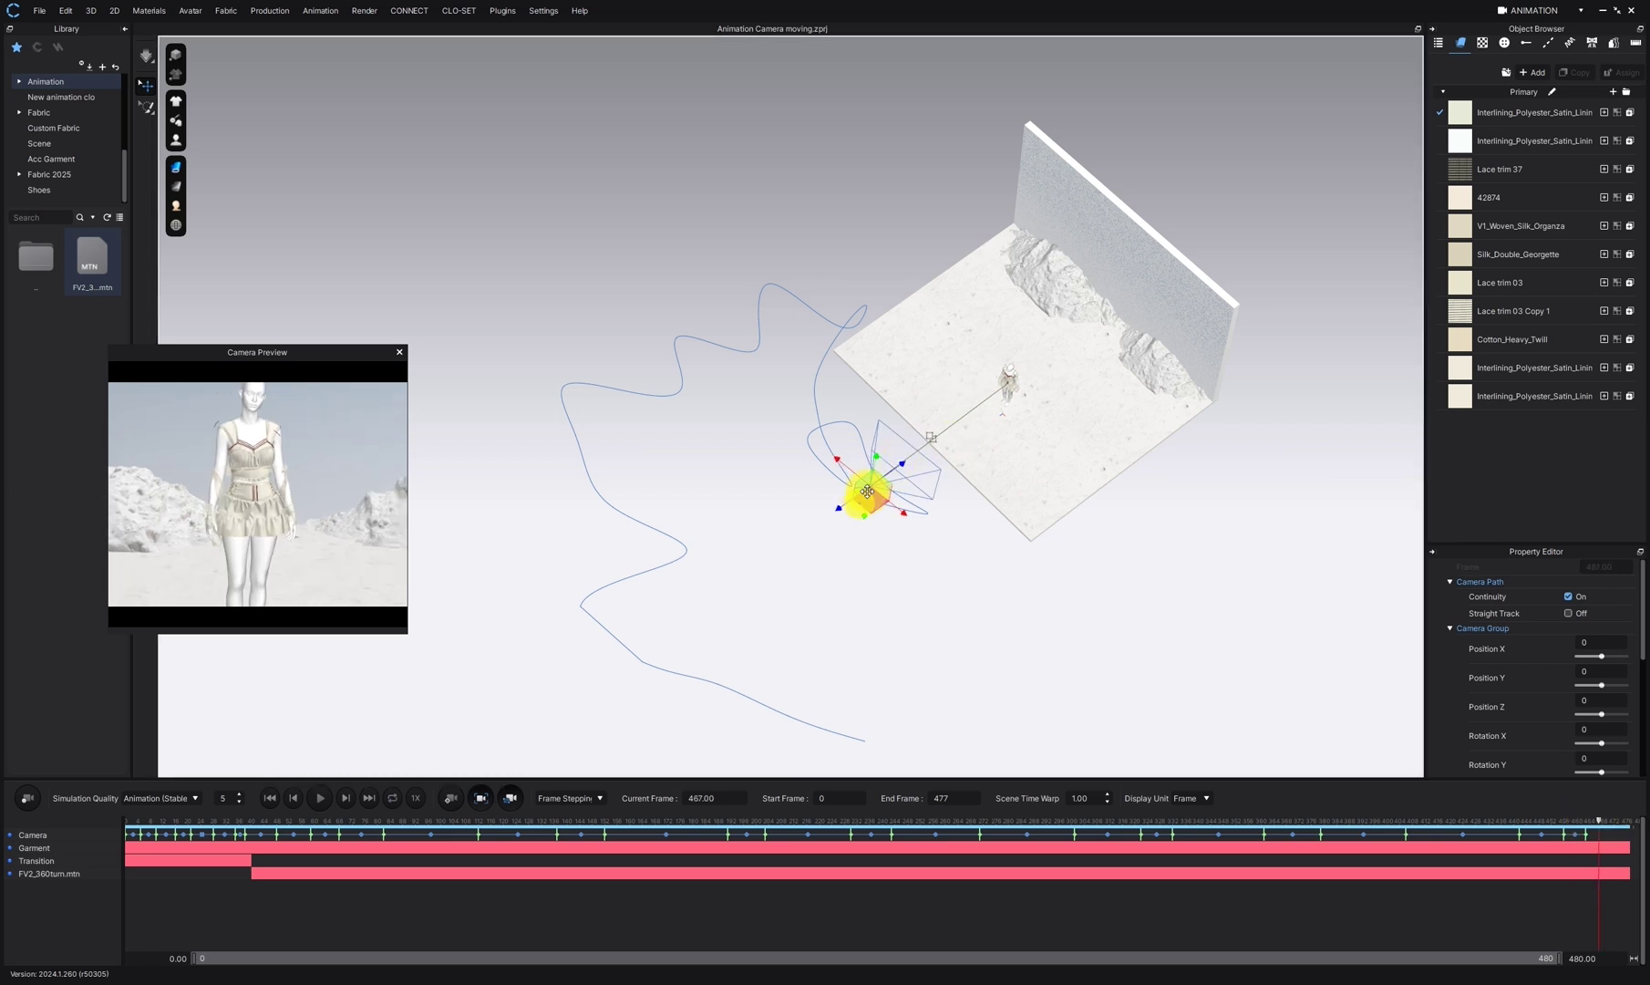
pyautogui.moveTo(896, 472); pyautogui.dragTo(948, 431)
pyautogui.moveTo(1598, 821); pyautogui.dragTo(1618, 820)
pyautogui.moveTo(948, 429); pyautogui.dragTo(923, 446)
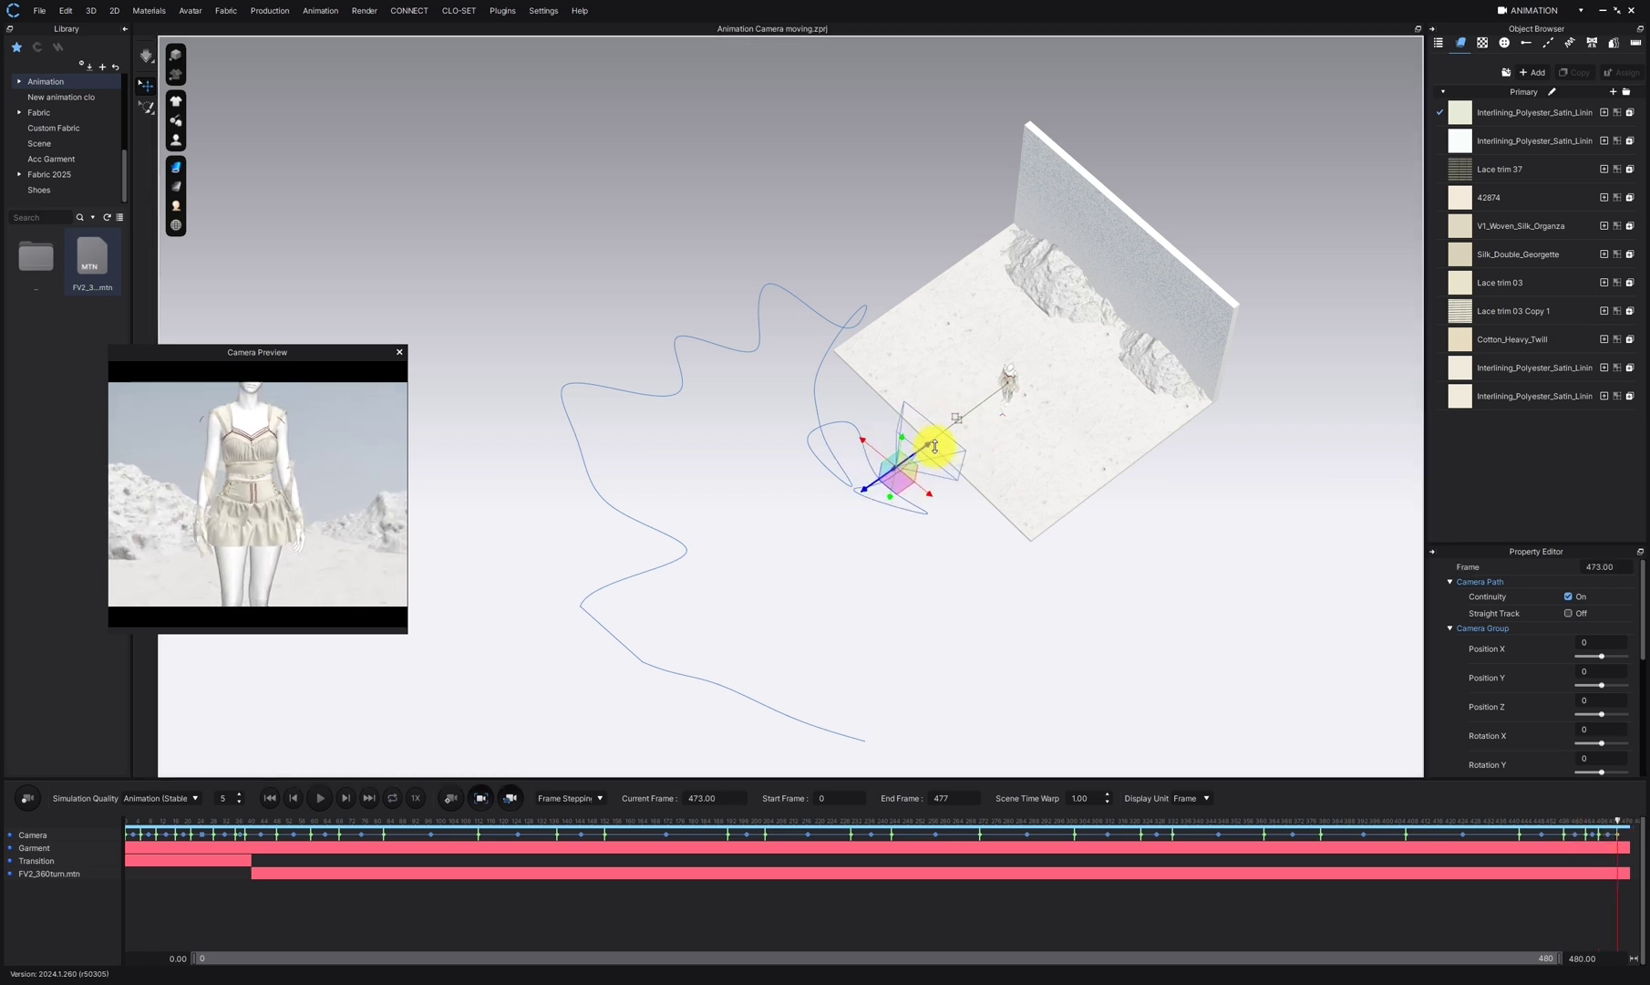
pyautogui.click(1632, 820)
# Move the Camera Preview window higher and open the Render window, widening it across most of the 3D view
pyautogui.moveTo(224, 354); pyautogui.dragTo(309, 210)
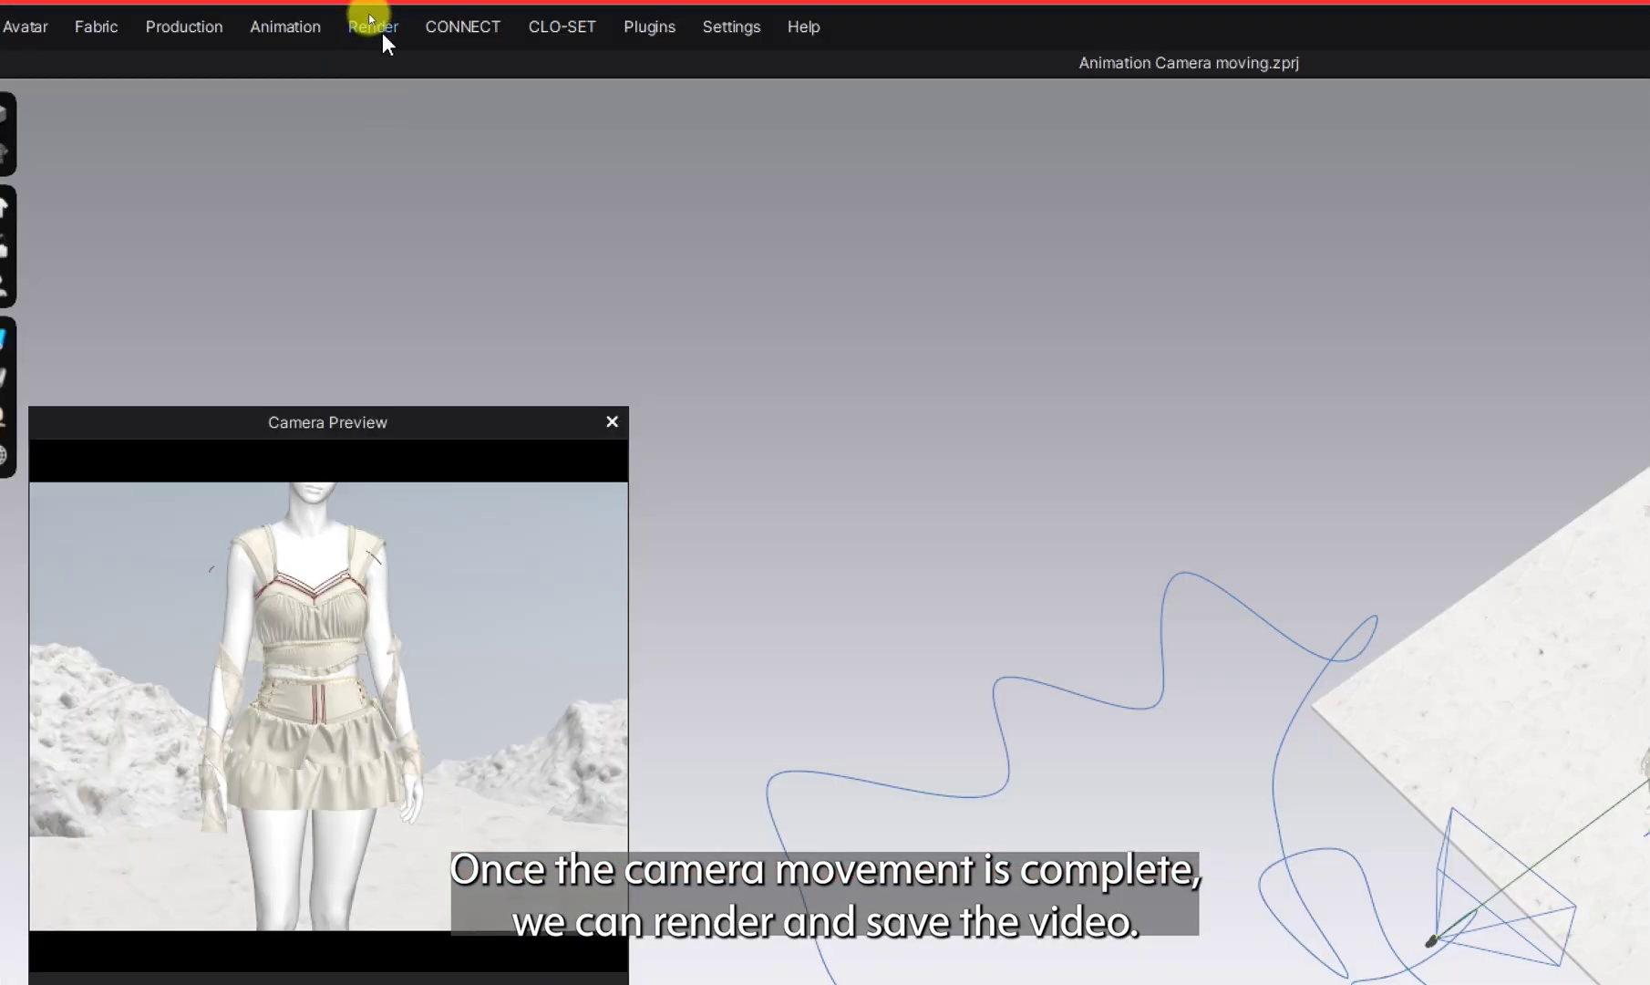
pyautogui.click(370, 22)
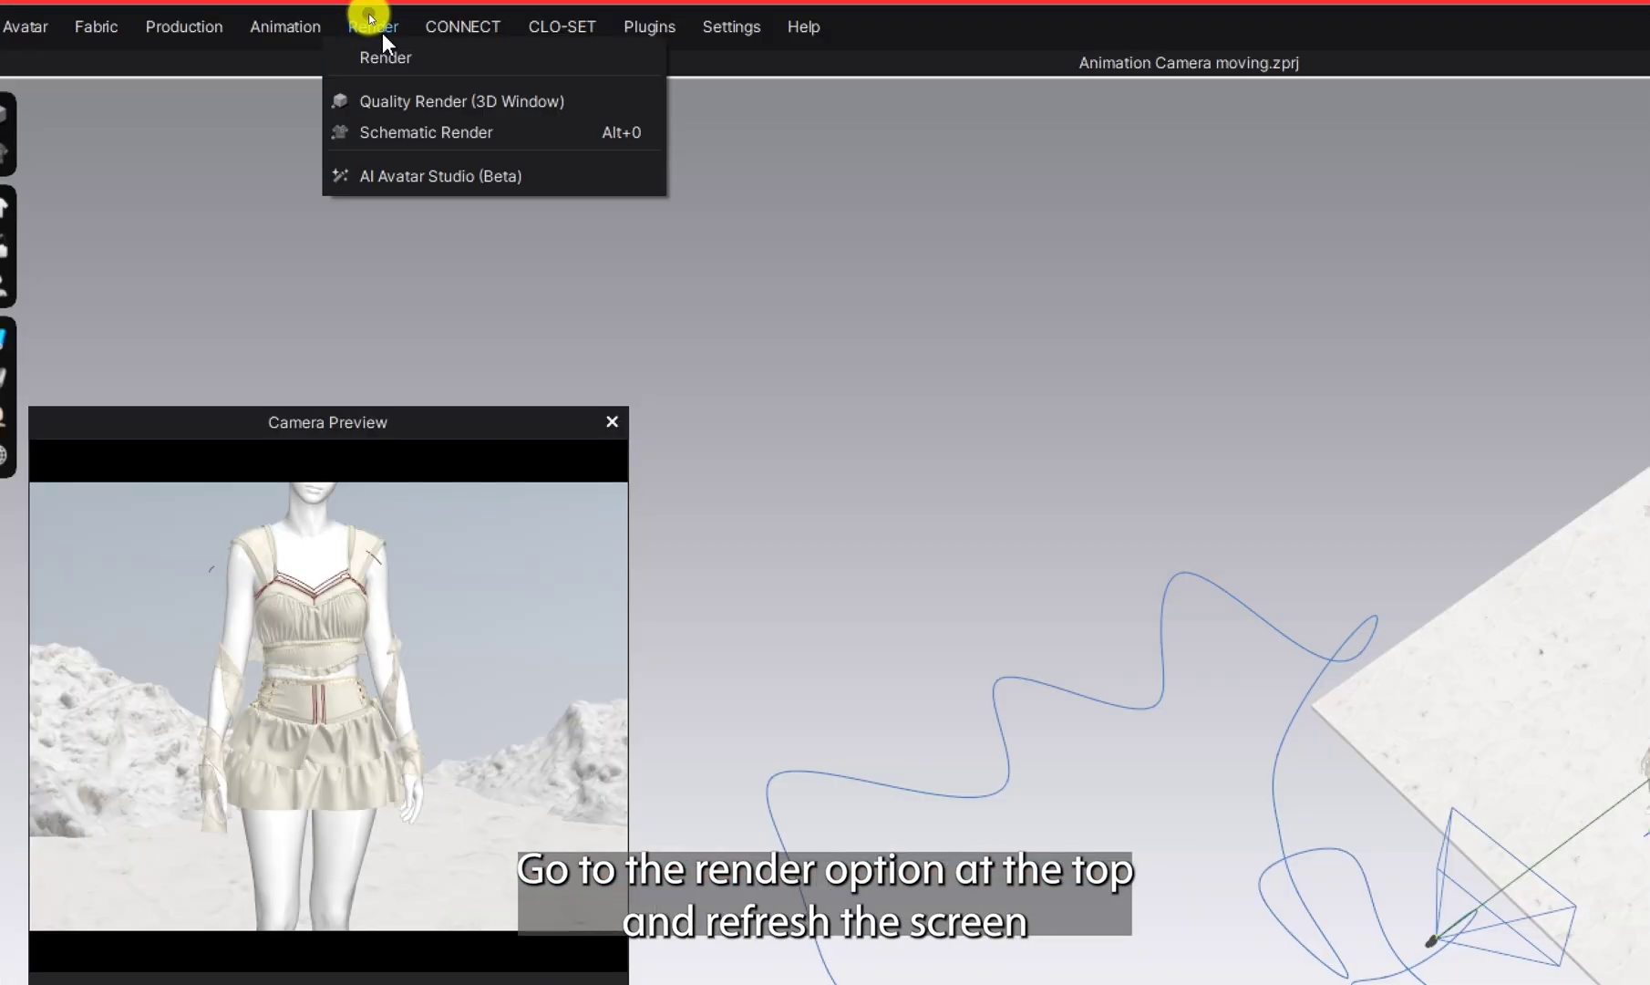
pyautogui.click(505, 48)
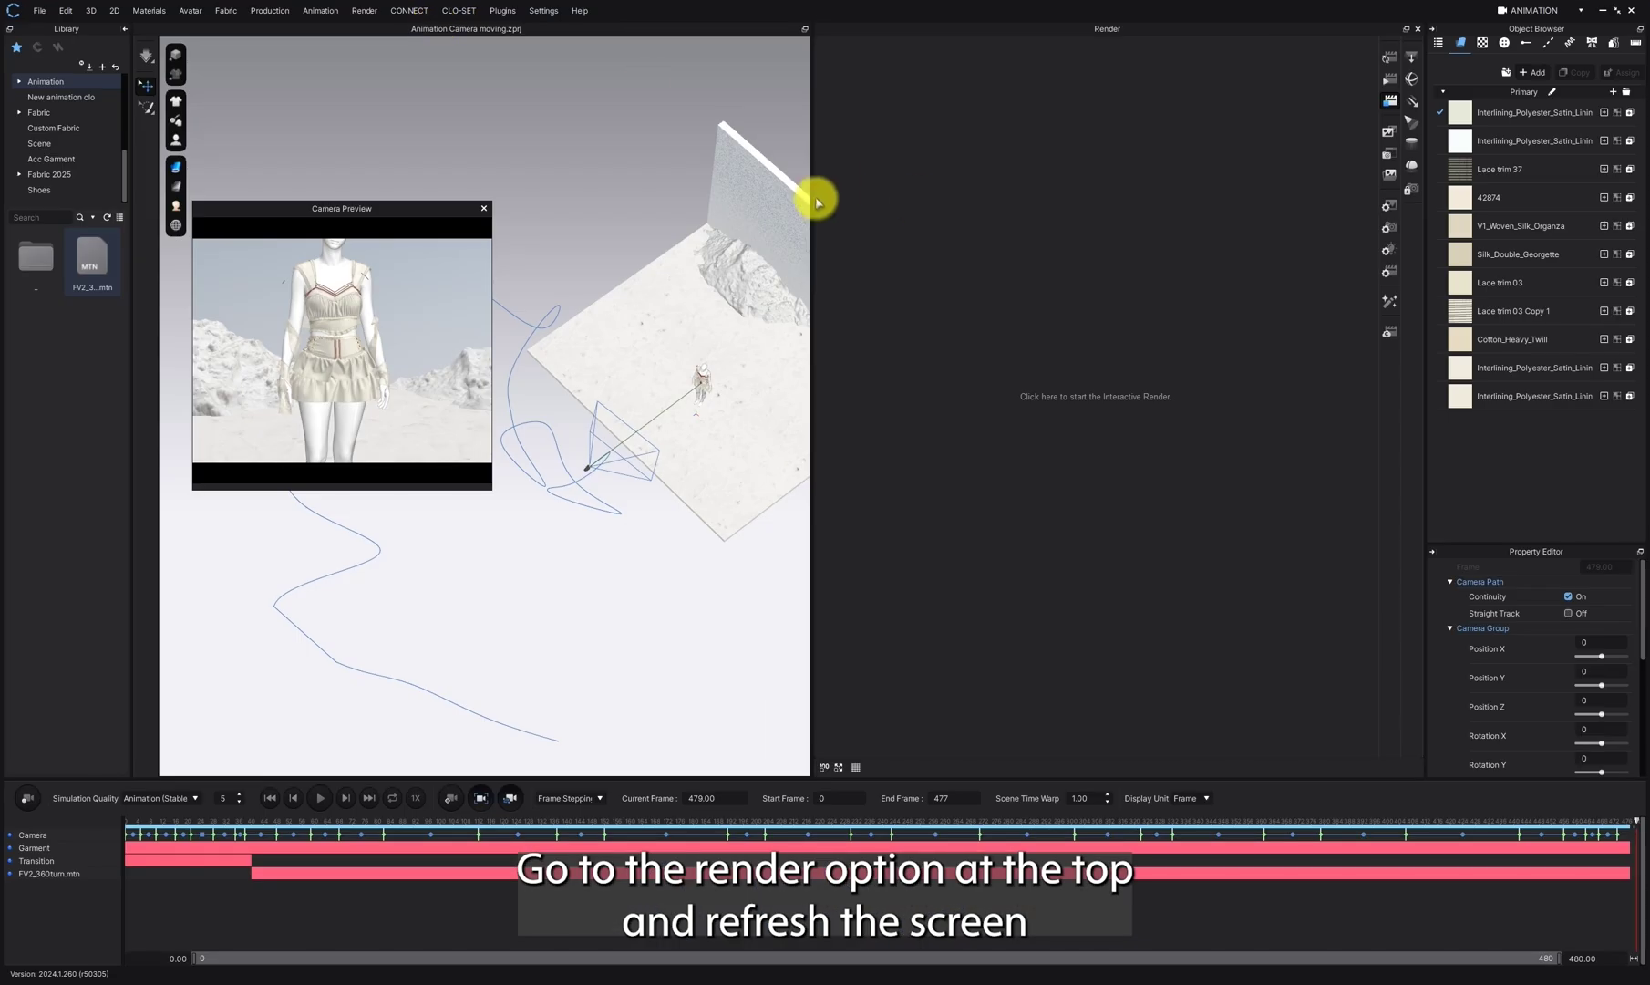
pyautogui.moveTo(813, 198); pyautogui.dragTo(499, 200)
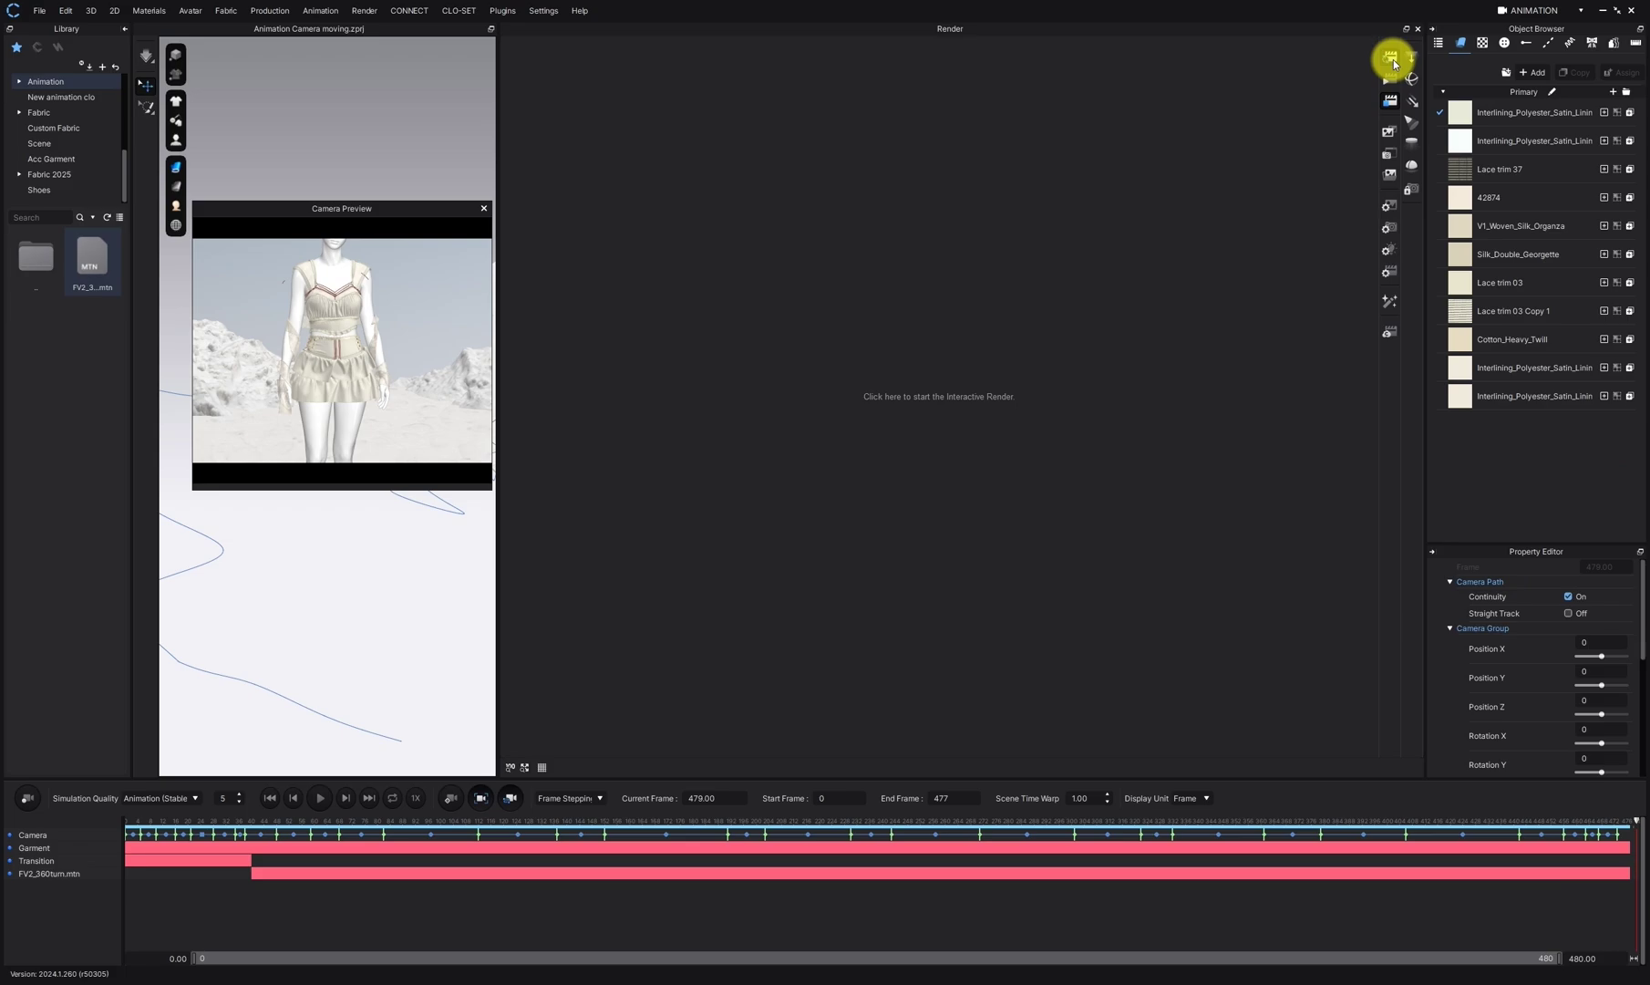
# Render the current frame to refresh the Render window and stop the render
pyautogui.click(1386, 122)
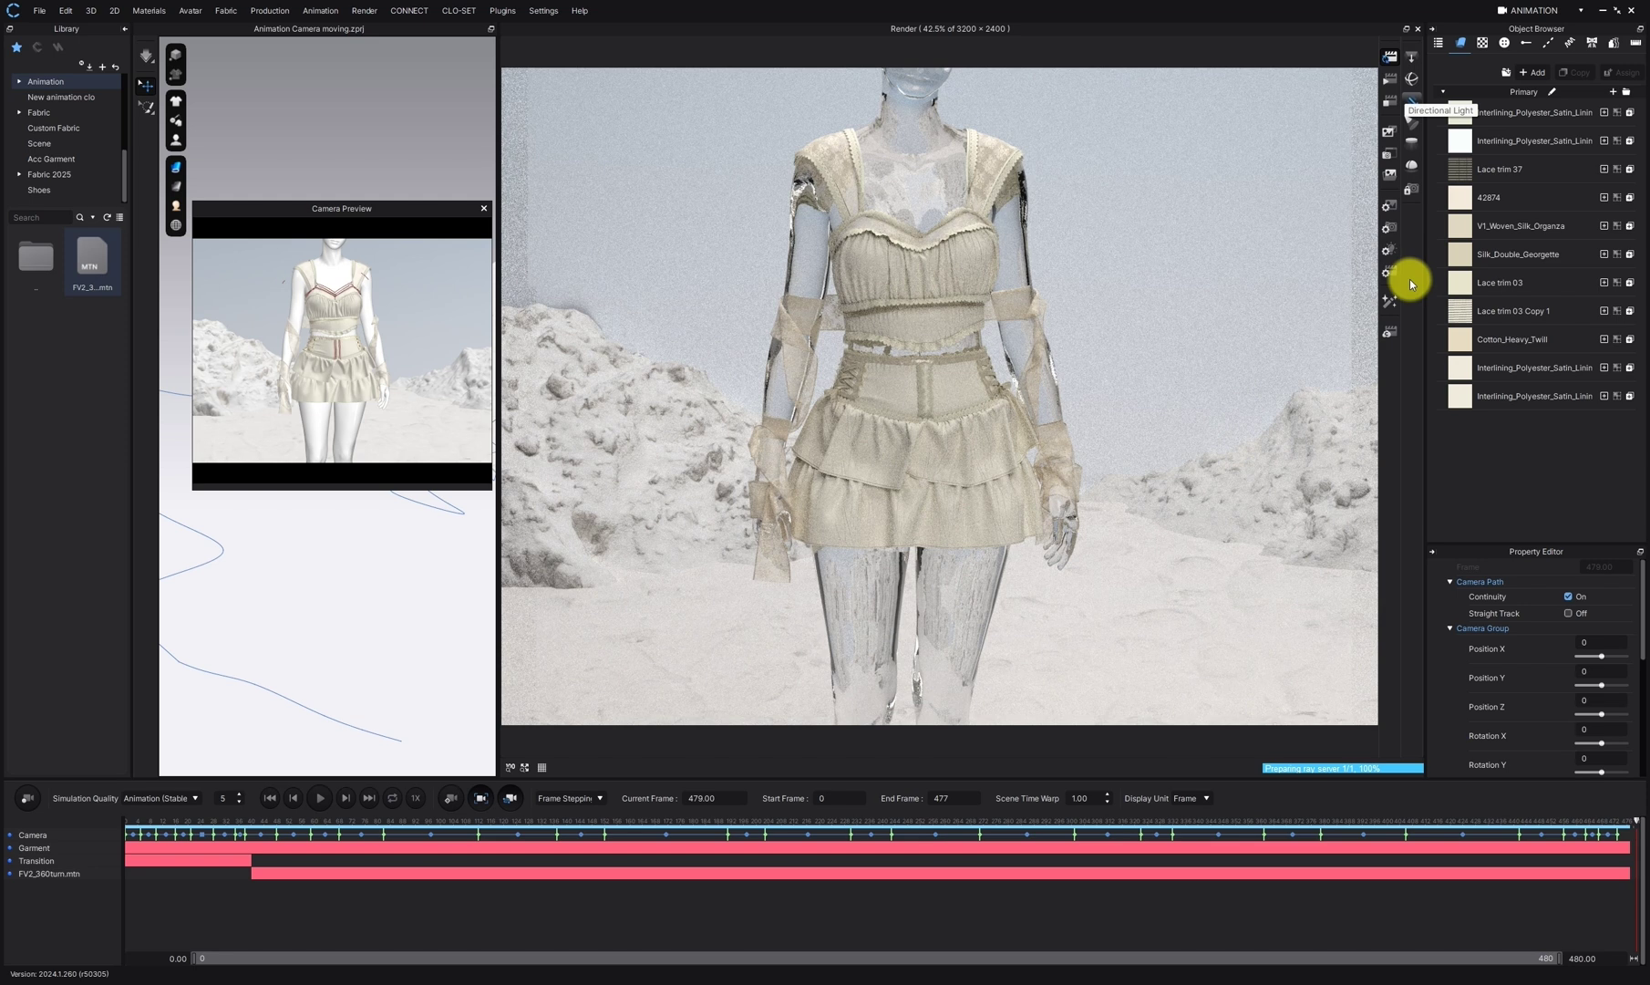
pyautogui.click(1389, 106)
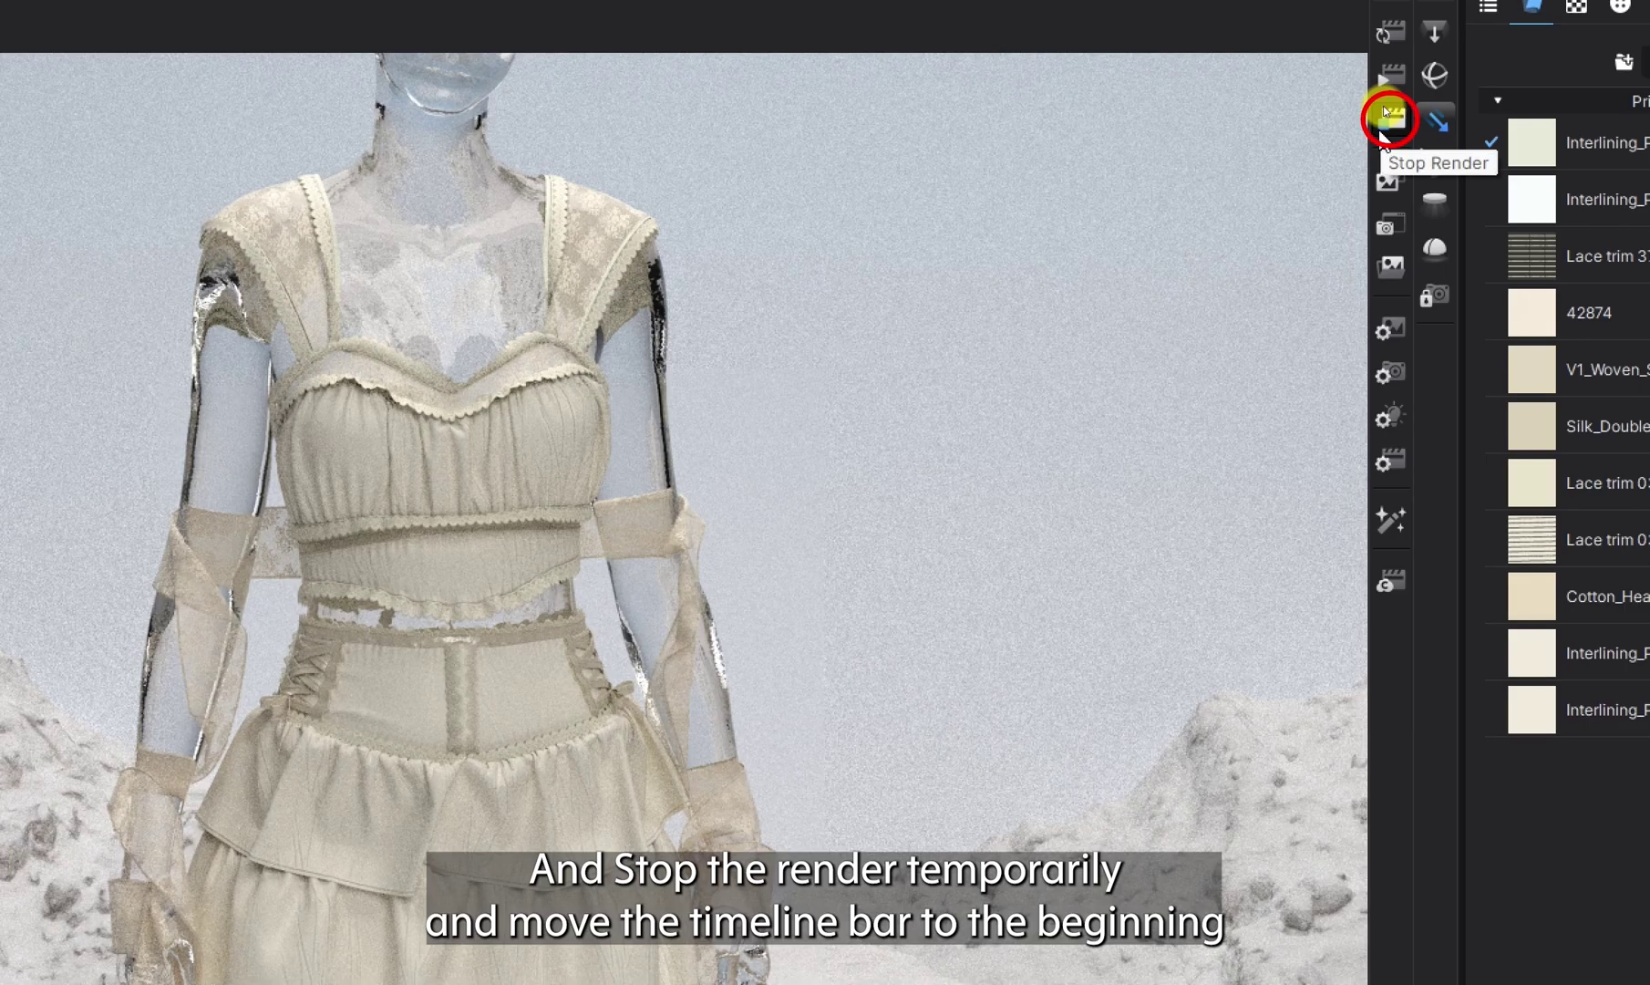
pyautogui.click(1383, 105)
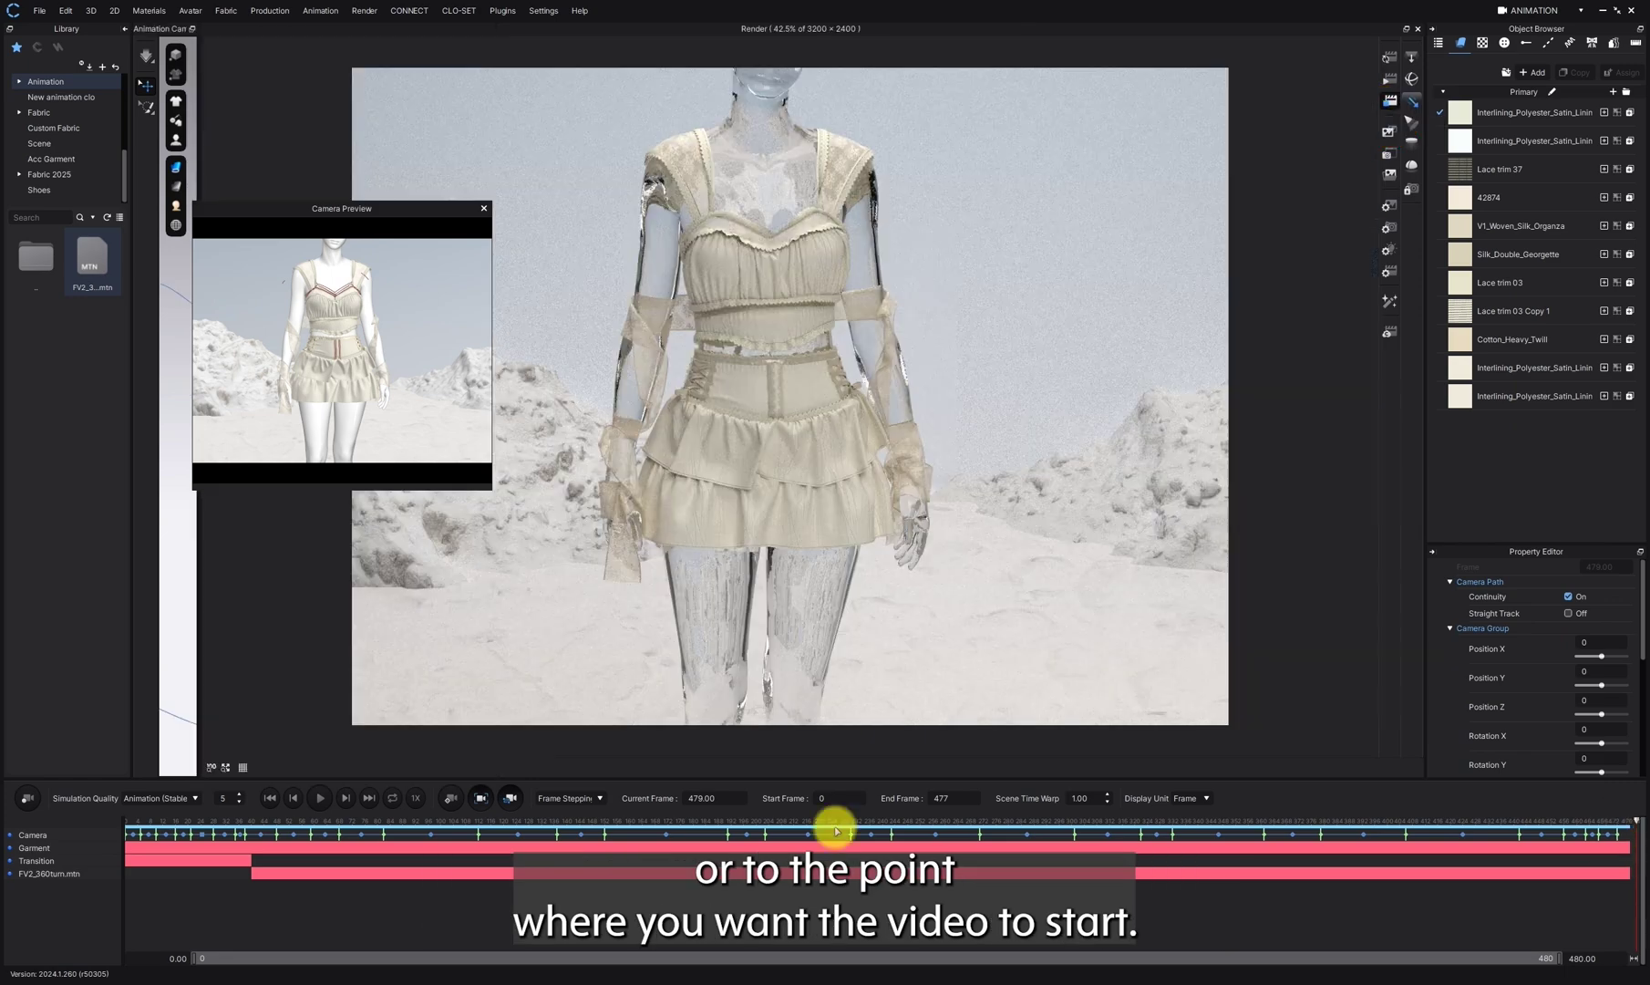
# Return the timeline to frame 0 and set the render output type to Animation
pyautogui.click(803, 832)
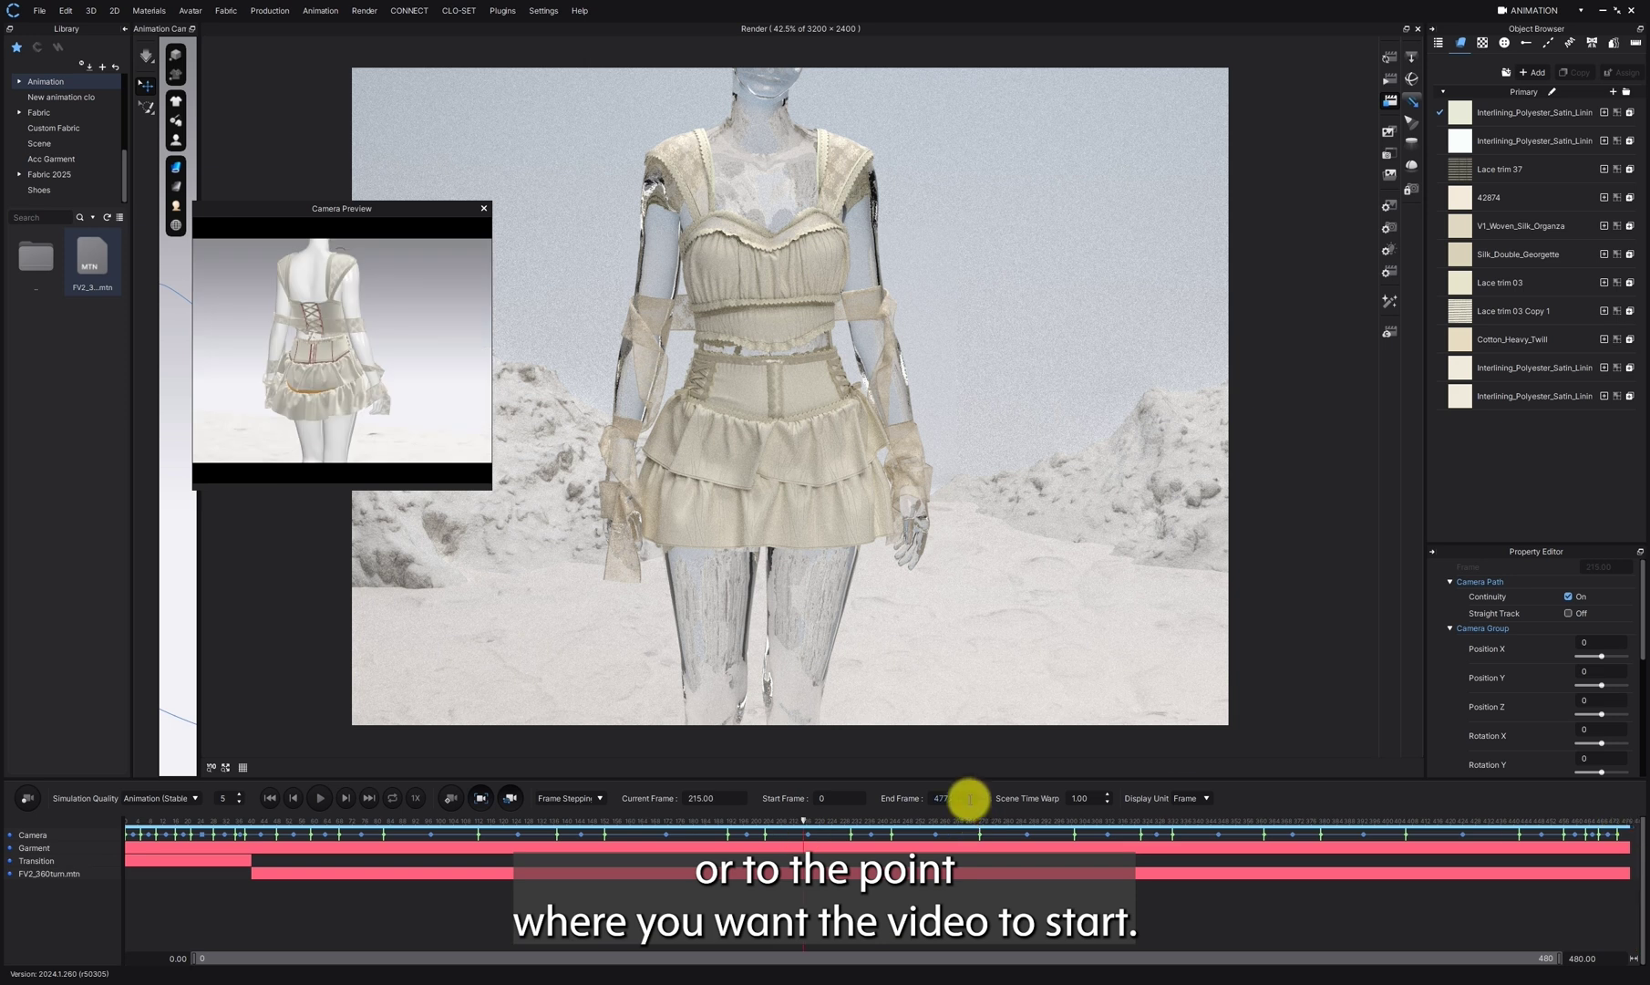
pyautogui.click(674, 825)
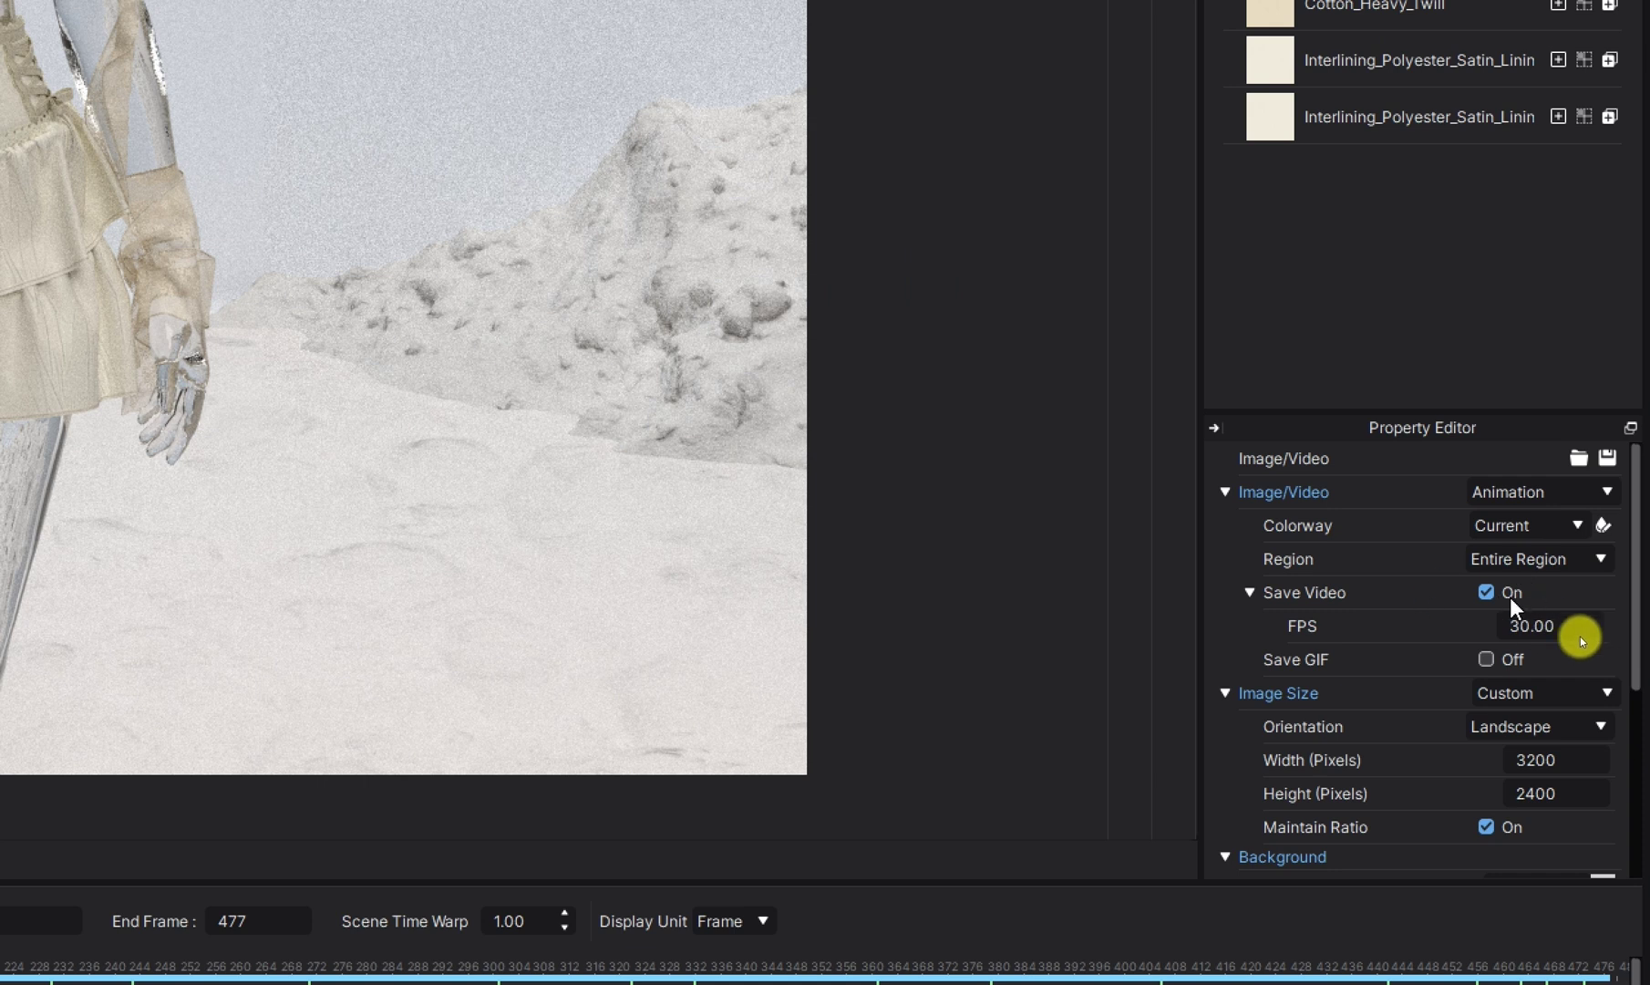
pyautogui.click(1570, 493)
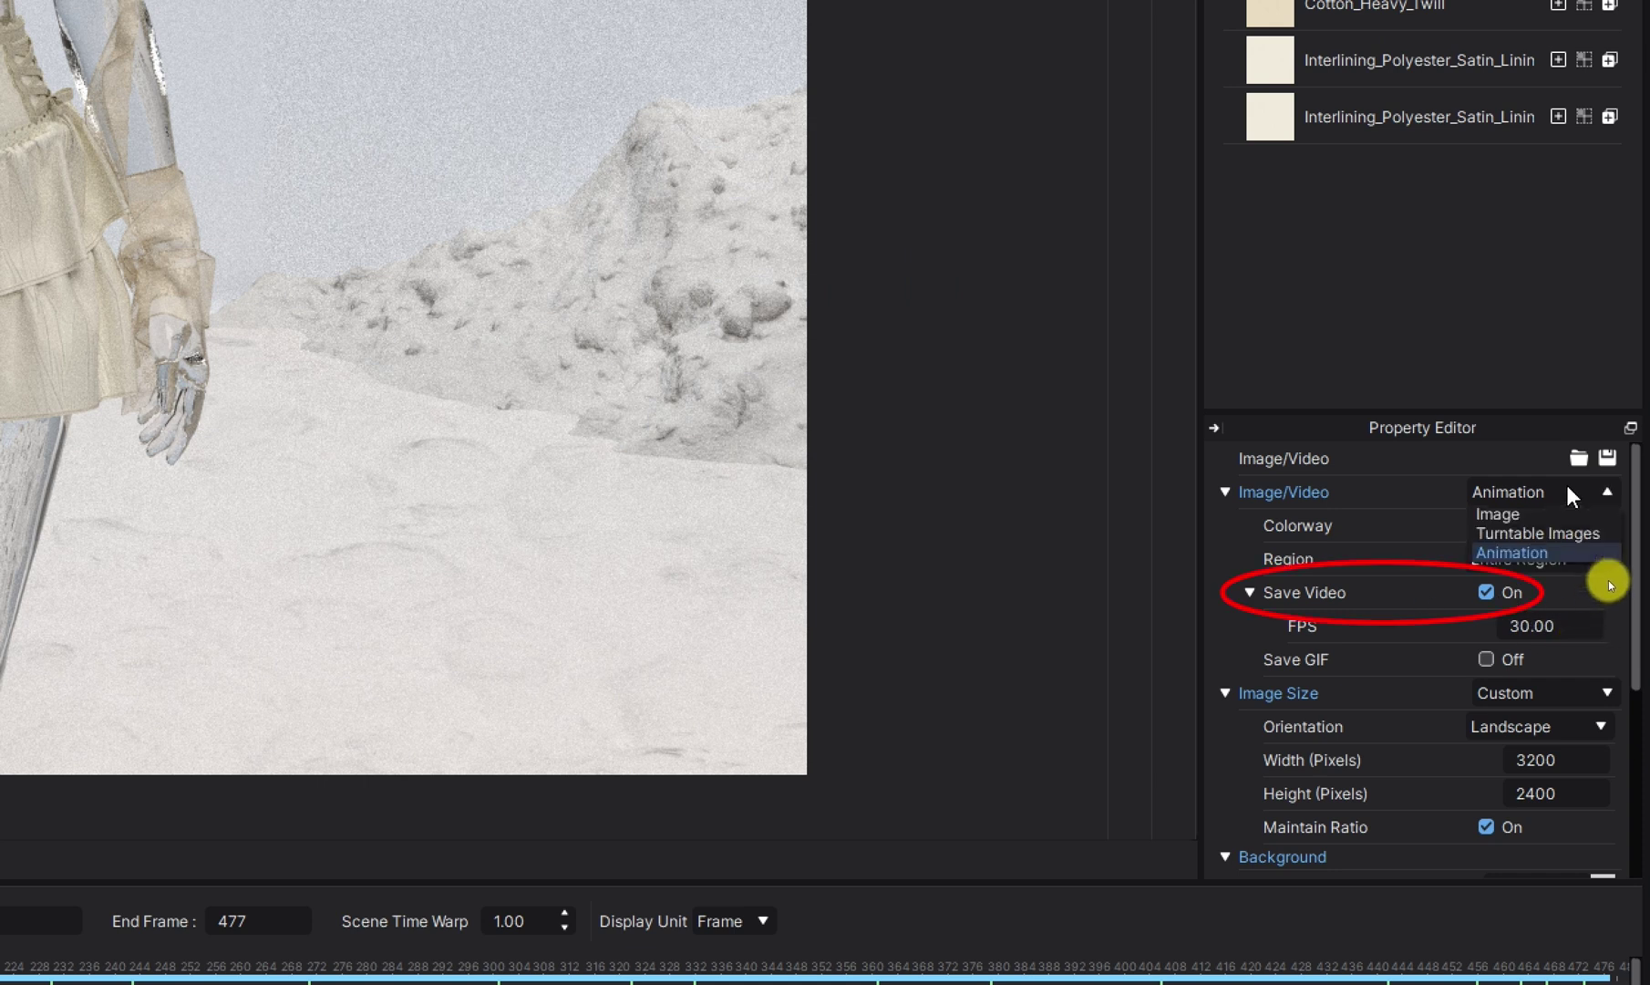
pyautogui.click(1550, 553)
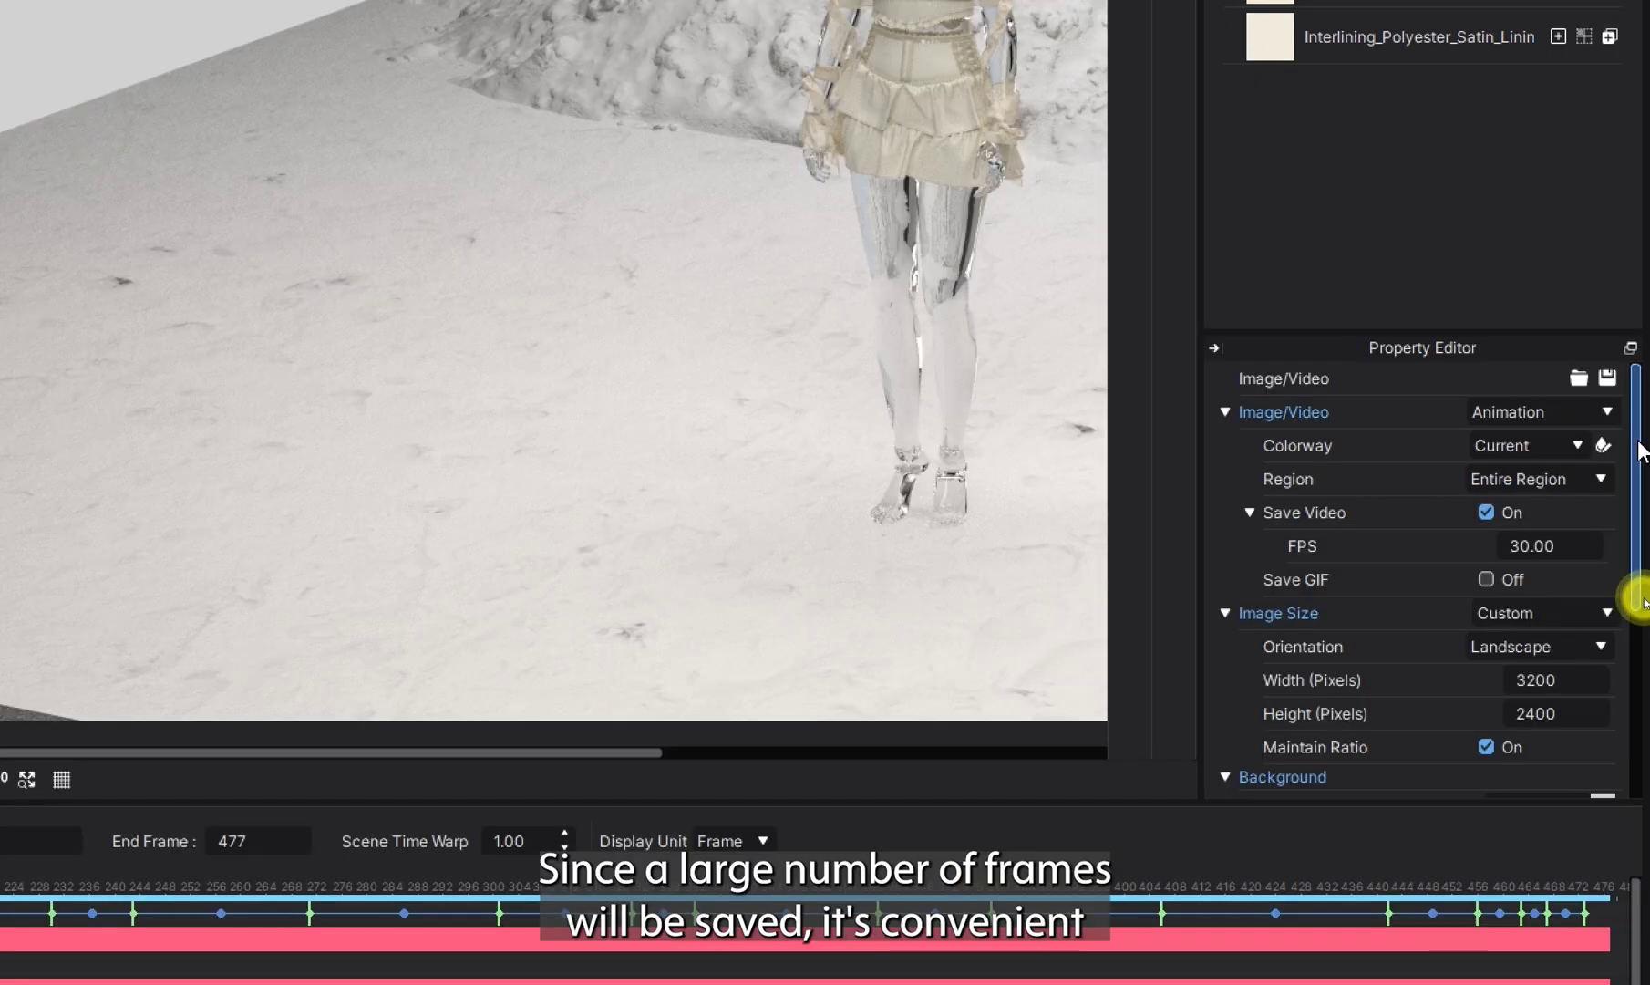
# Go through the render save settings, start the final animation render, and widen the Render window over the 3D view
pyautogui.moveTo(1637, 604); pyautogui.dragTo(1632, 699)
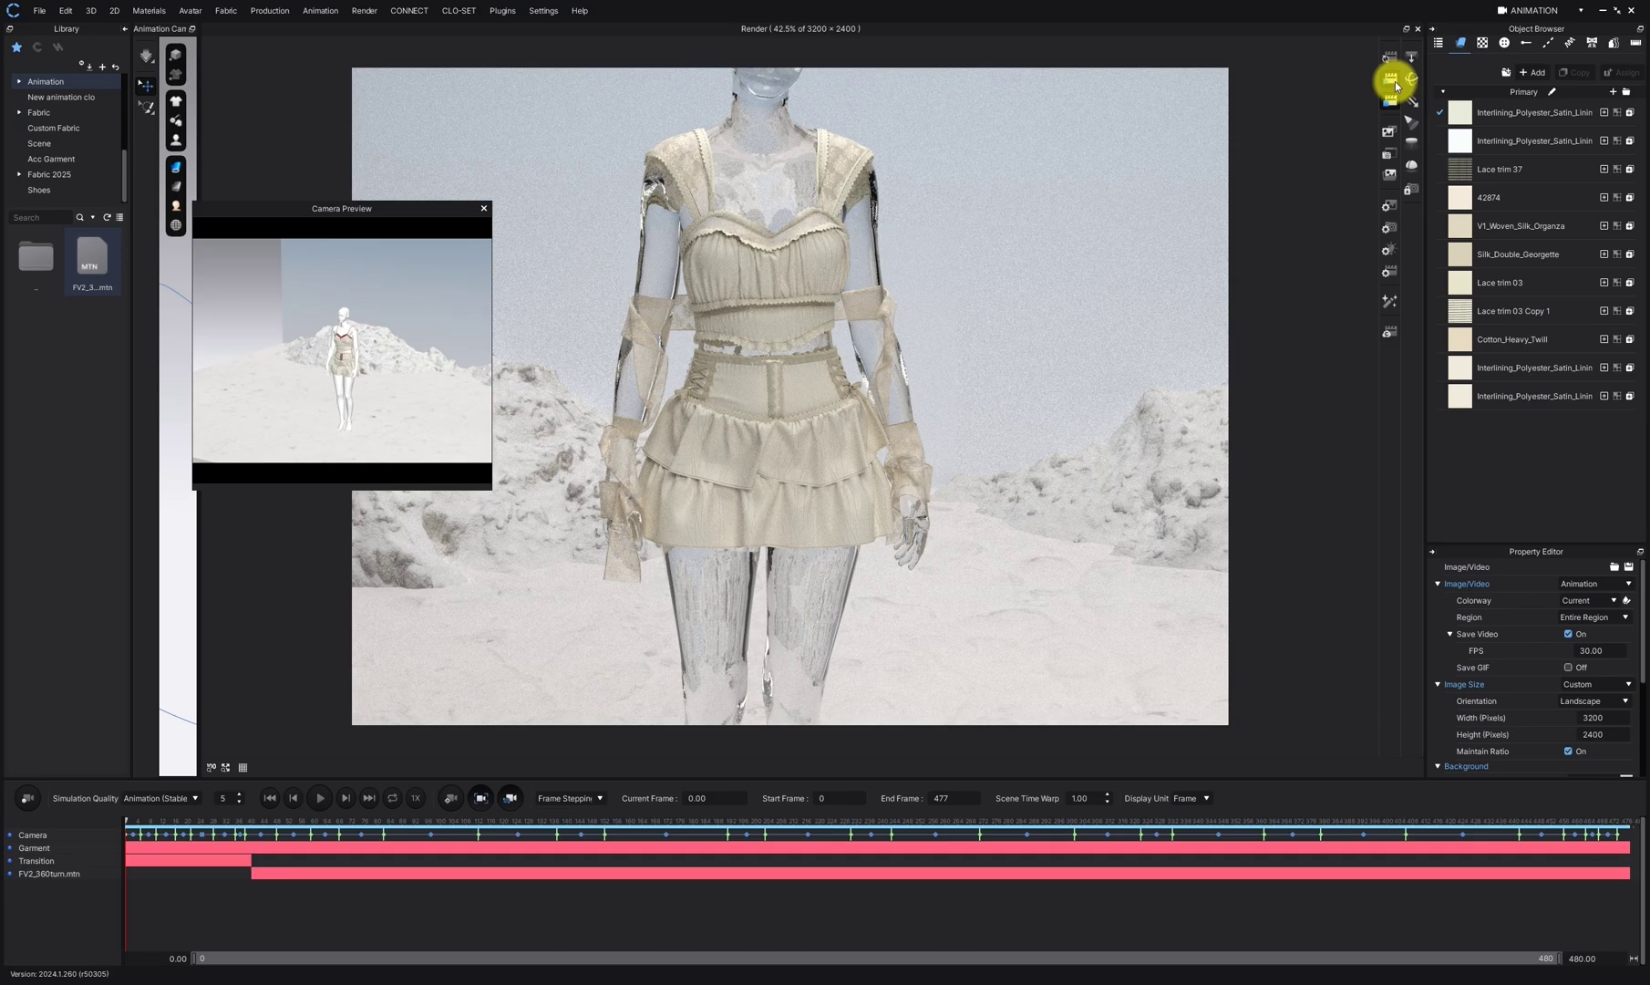
pyautogui.click(1396, 87)
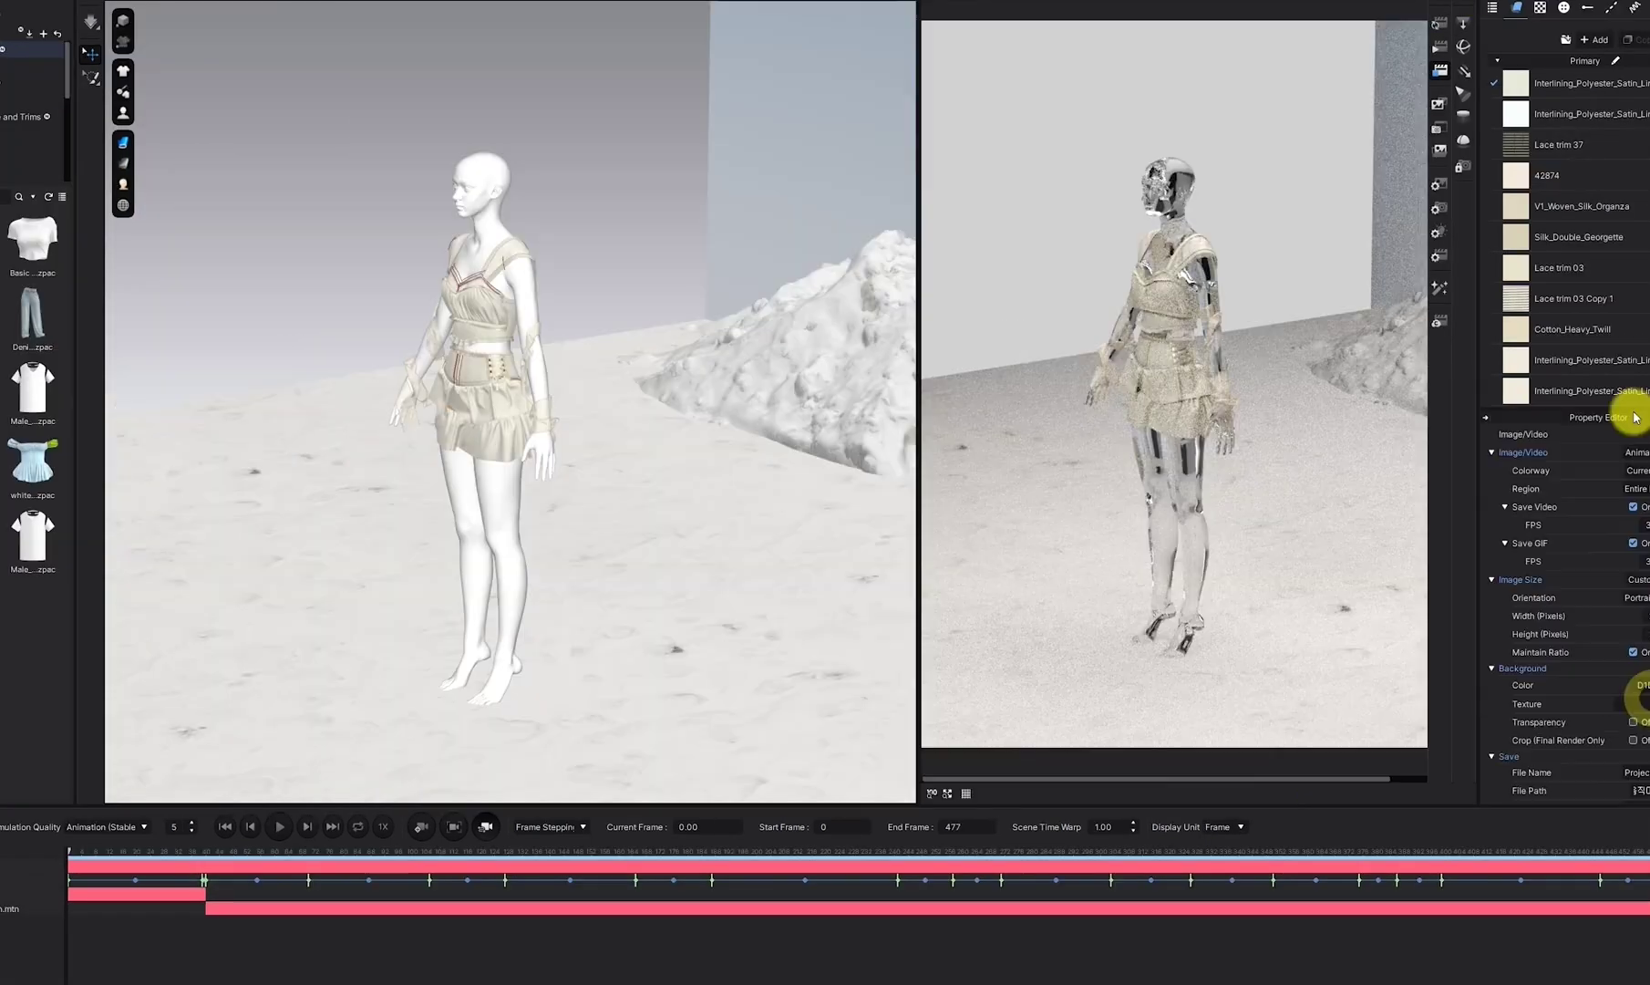
pyautogui.moveTo(919, 210); pyautogui.dragTo(147, 210)
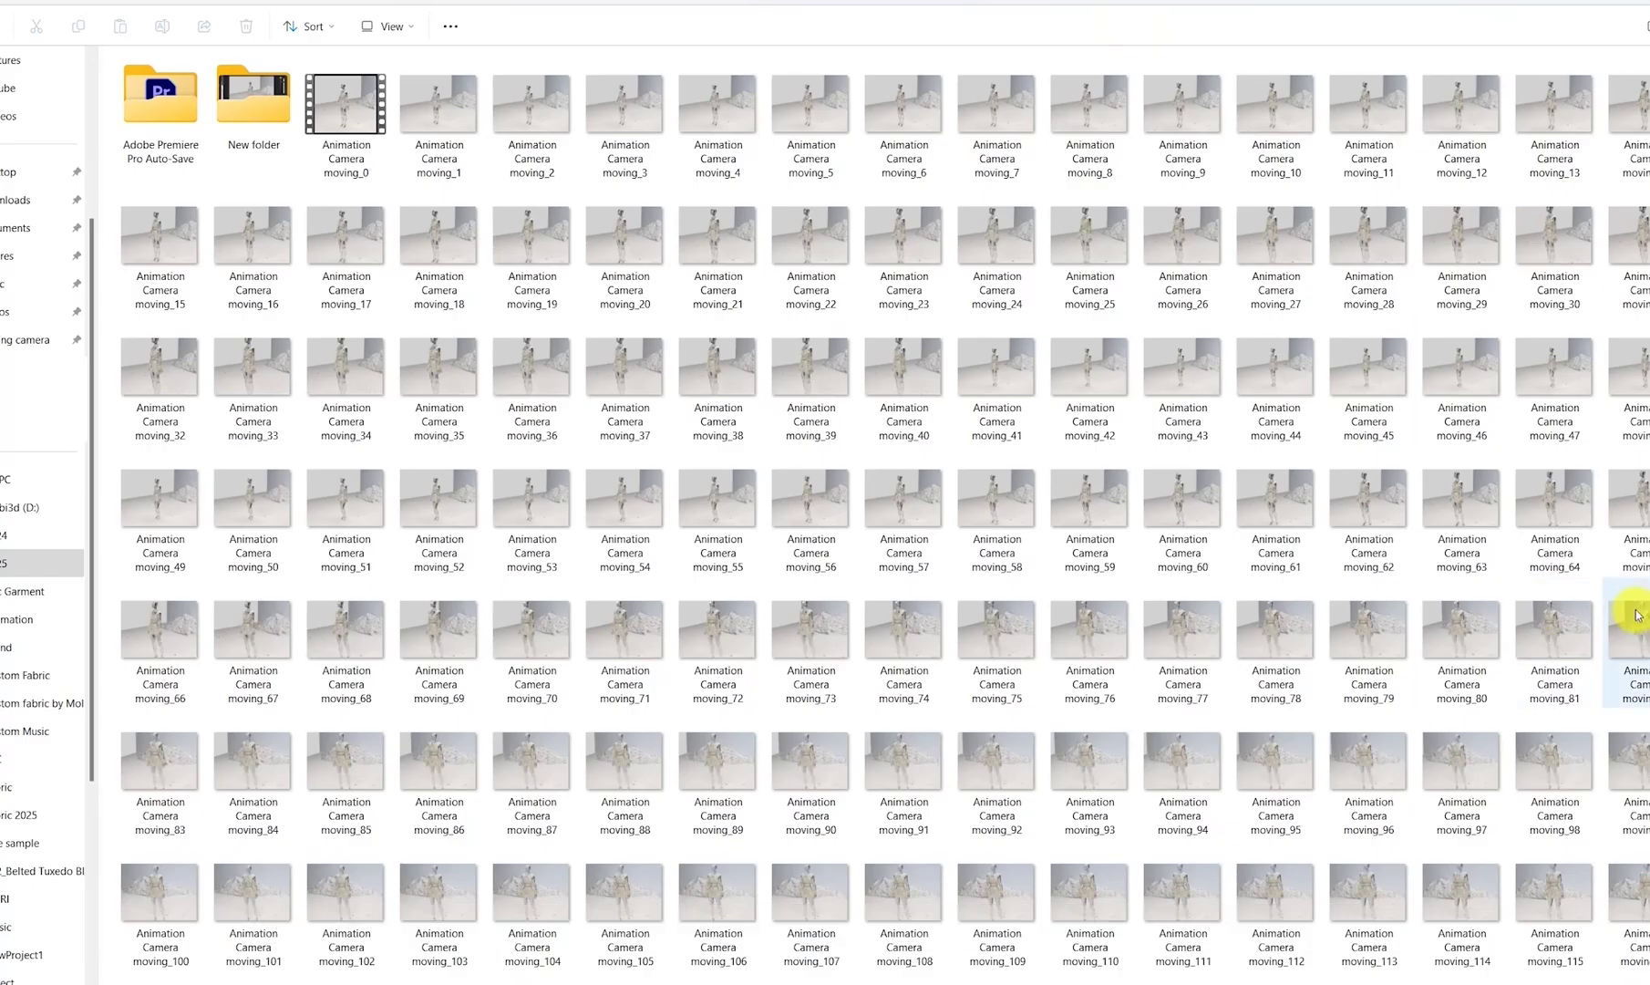
# Look through the rendered frame images in the output folder in File Explorer
pyautogui.scroll(-20, 1631, 620)
pyautogui.scroll(-1, 1630, 620)
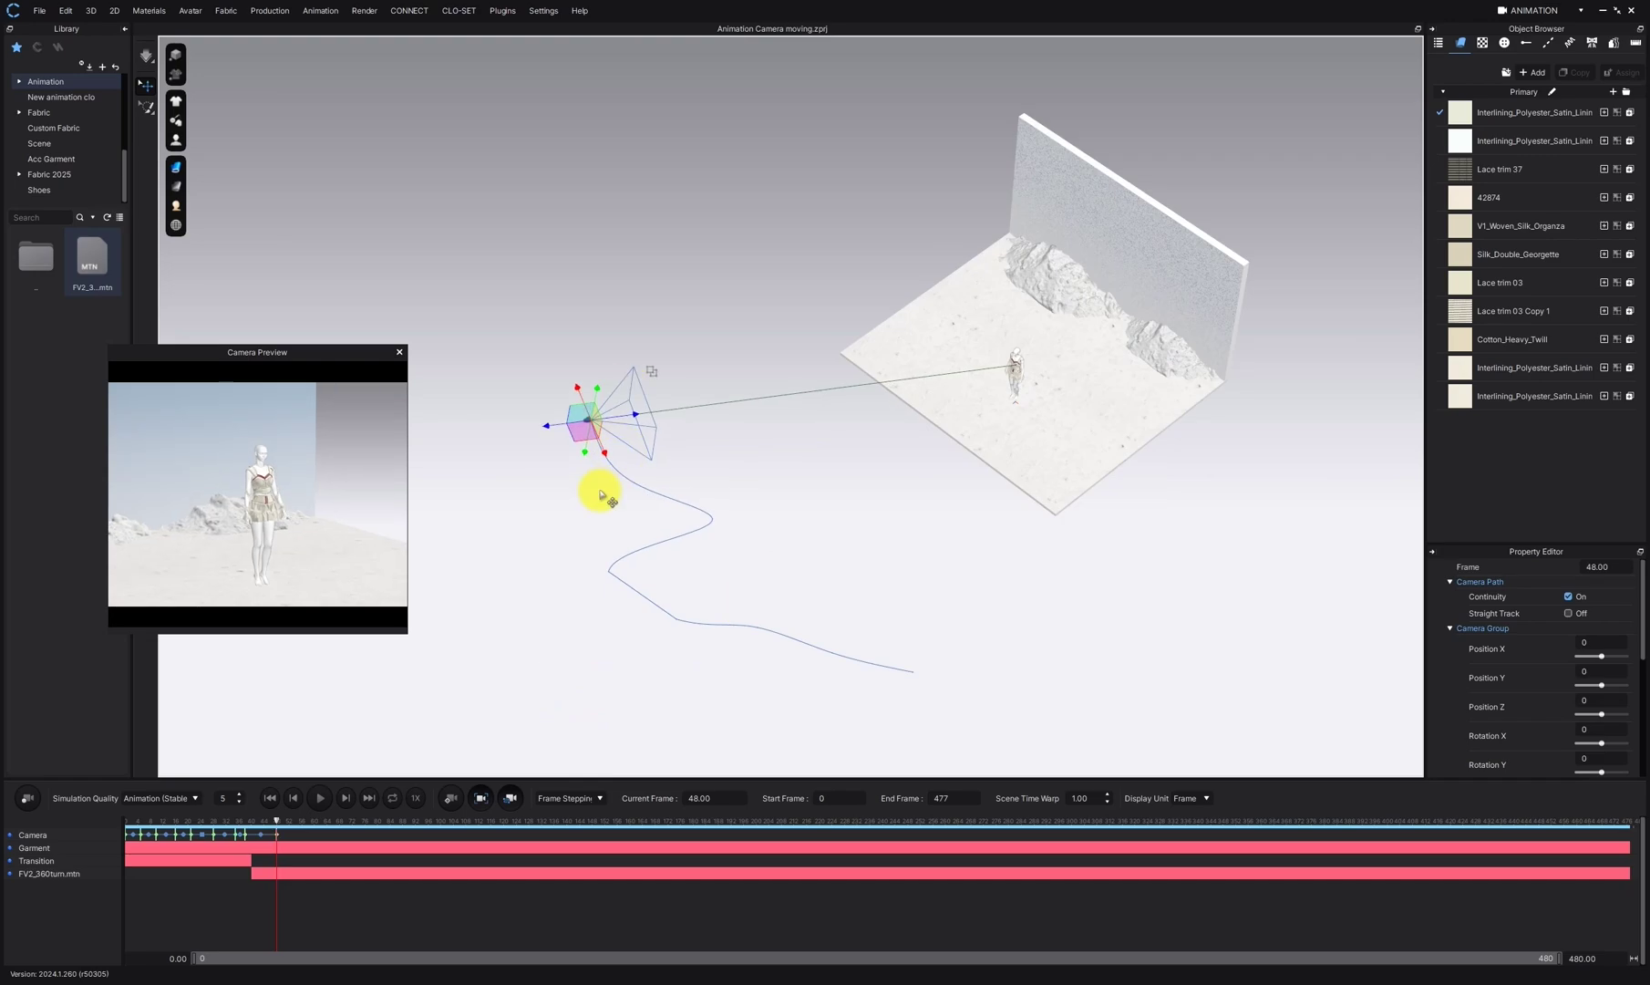
# Key the camera at several widely spaced frames after frame 48, moving it closer to the avatar and raising it
pyautogui.click(339, 819)
pyautogui.moveTo(616, 375); pyautogui.dragTo(729, 373)
pyautogui.click(635, 401)
pyautogui.moveTo(339, 820); pyautogui.dragTo(383, 820)
pyautogui.moveTo(691, 343); pyautogui.dragTo(685, 299)
pyautogui.moveTo(385, 820); pyautogui.dragTo(478, 820)
pyautogui.moveTo(732, 338); pyautogui.dragTo(811, 347)
pyautogui.moveTo(479, 820); pyautogui.dragTo(557, 820)
pyautogui.moveTo(770, 305); pyautogui.dragTo(766, 279)
pyautogui.moveTo(557, 819); pyautogui.dragTo(605, 820)
pyautogui.moveTo(711, 438); pyautogui.dragTo(729, 475, button='right')
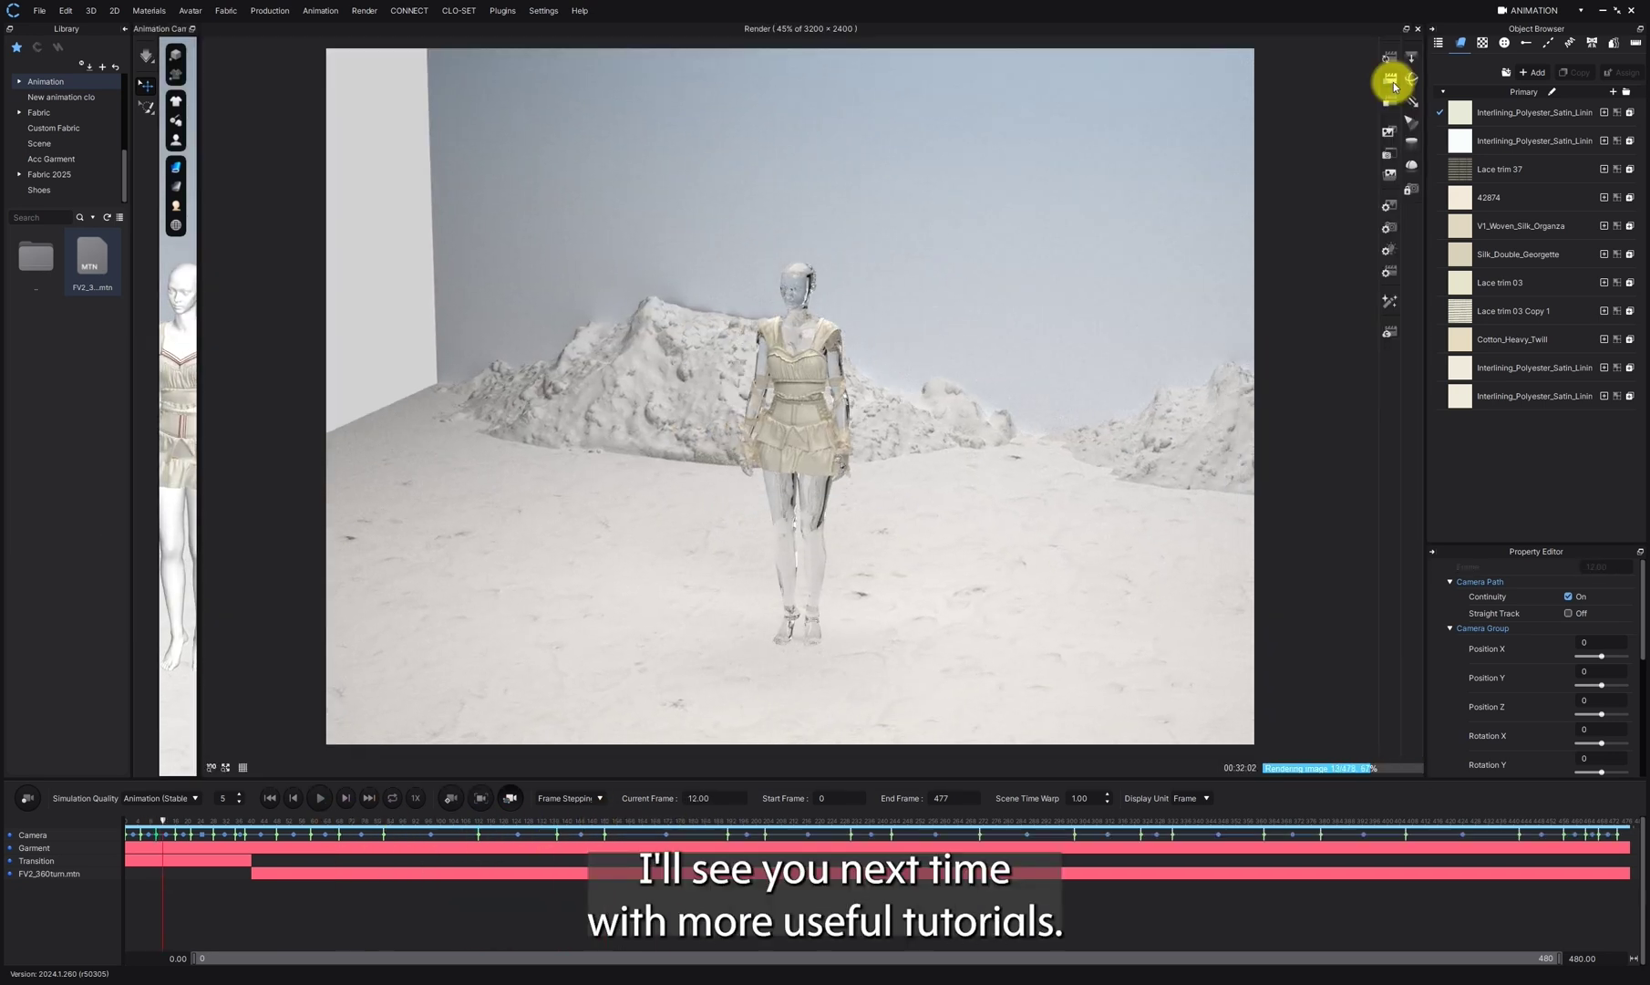